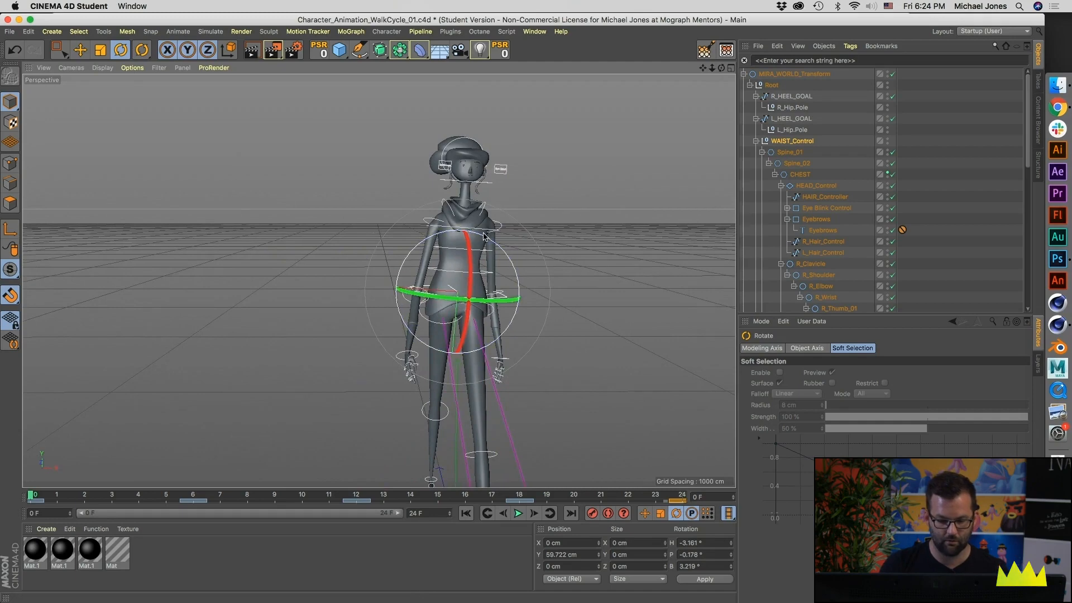
Step: Try out different heading rotations of the waist control with the Rotate tool in the viewport
drag(485, 239, 485, 239)
drag(490, 301, 490, 301)
alt+drag(466, 298, 459, 300)
alt+drag(377, 281, 379, 278)
drag(476, 273, 475, 274)
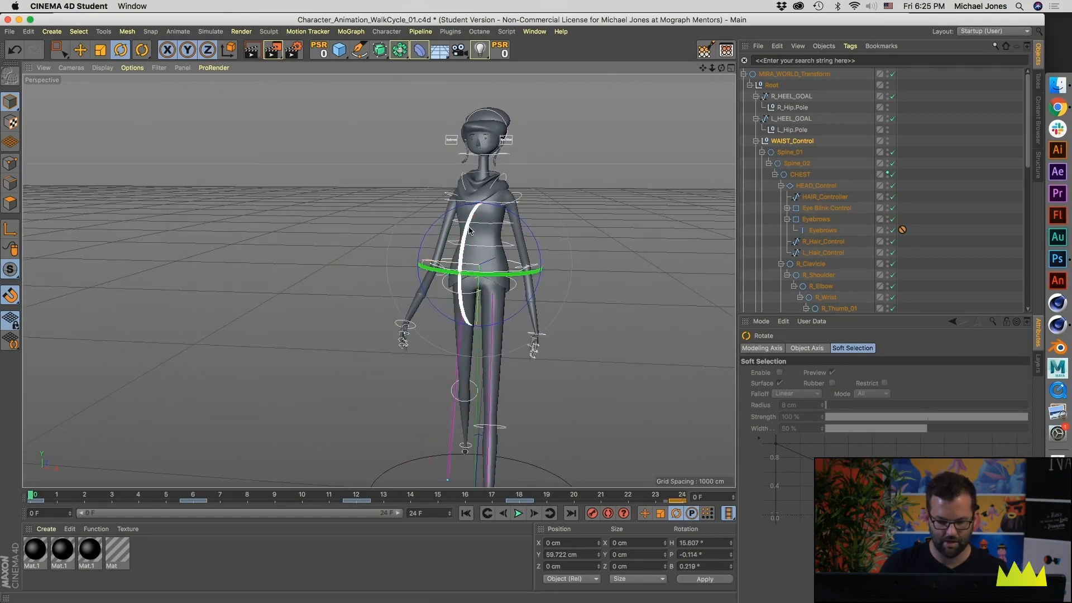
alt+drag(489, 186, 528, 281)
alt+middle_drag(529, 280, 523, 236)
alt+drag(524, 235, 485, 217)
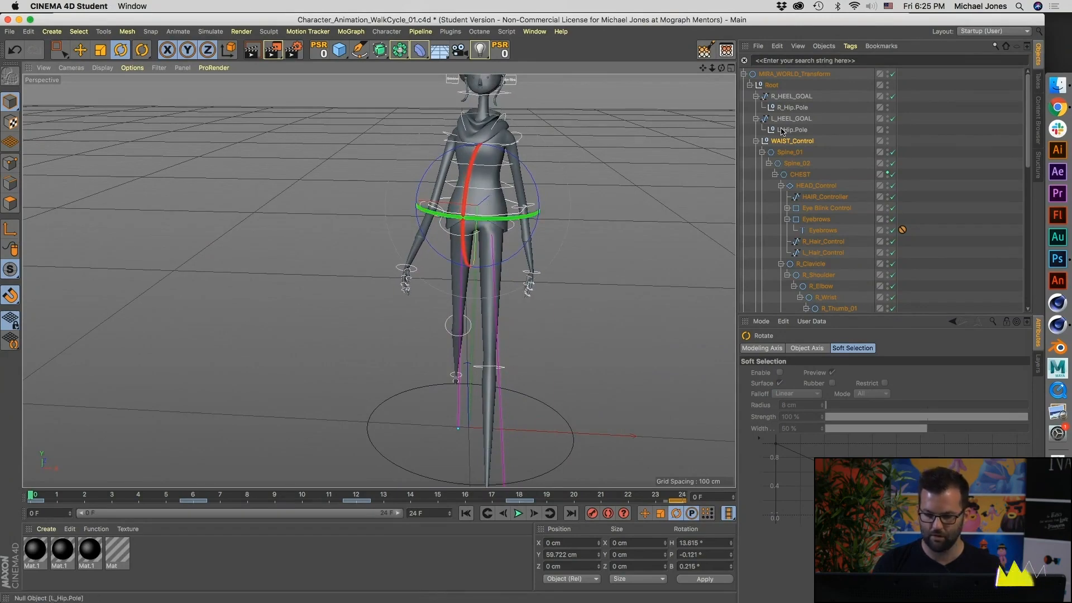
Step: Reset the heading, pitch and bank rotations of WAIST_Control to 0°
click(788, 151)
click(788, 142)
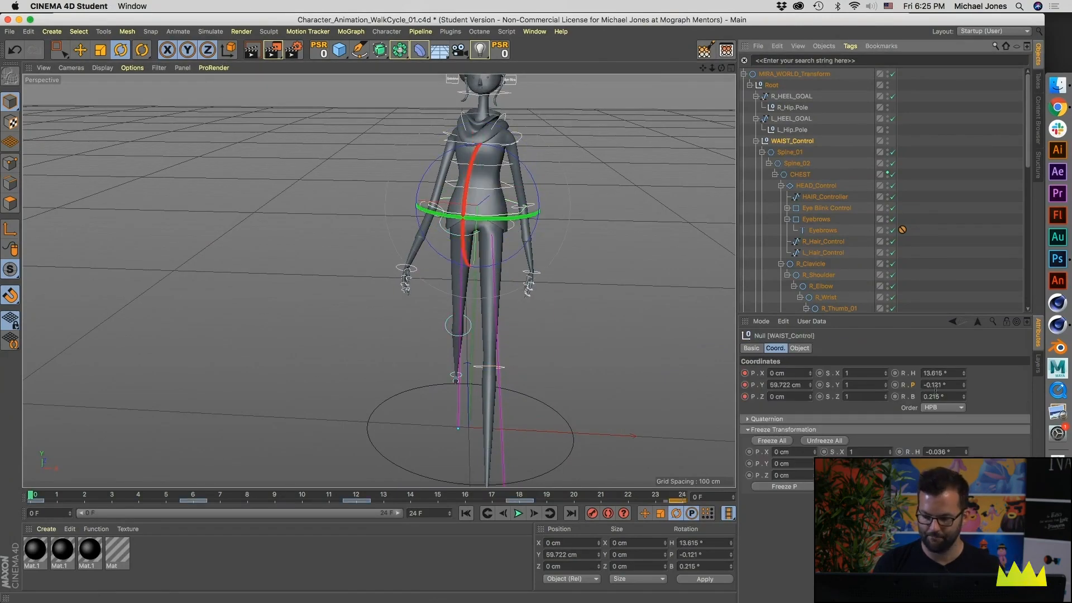
drag(964, 379, 960, 377)
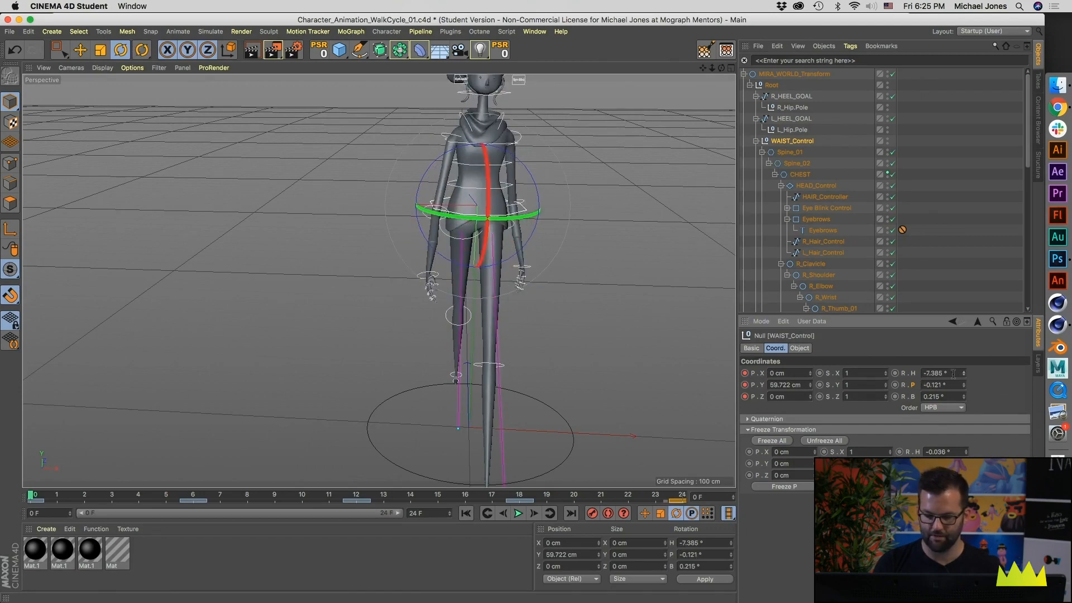
text(0)
key(Tab)
text(0)
key(Return)
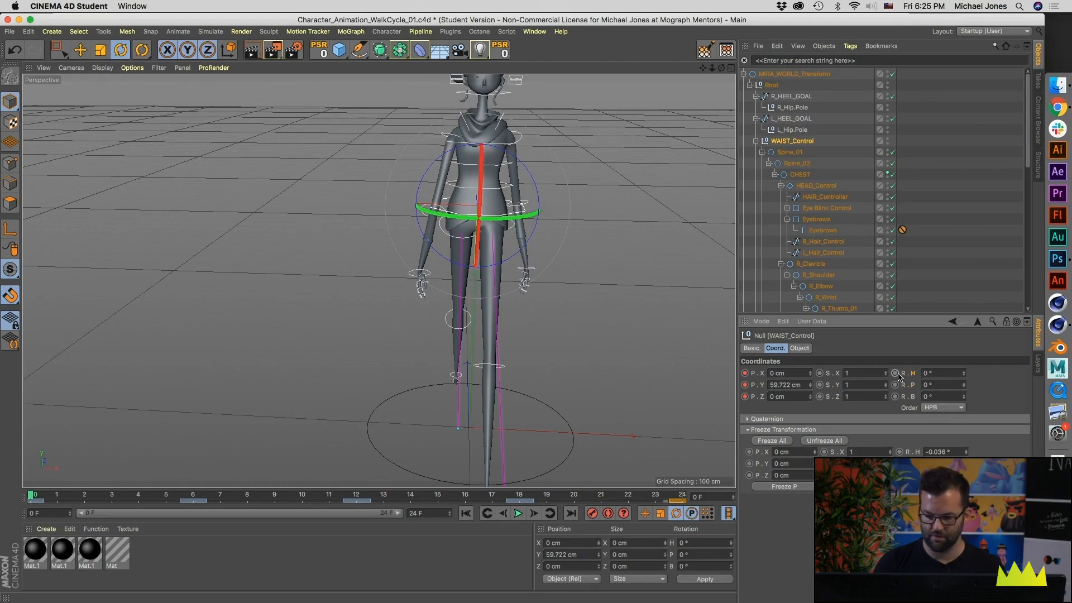
Step: Keyframe the heading rotation of WAIST_Control at 10° on frame 0 and -10° on frame 12
drag(137, 495, 8, 492)
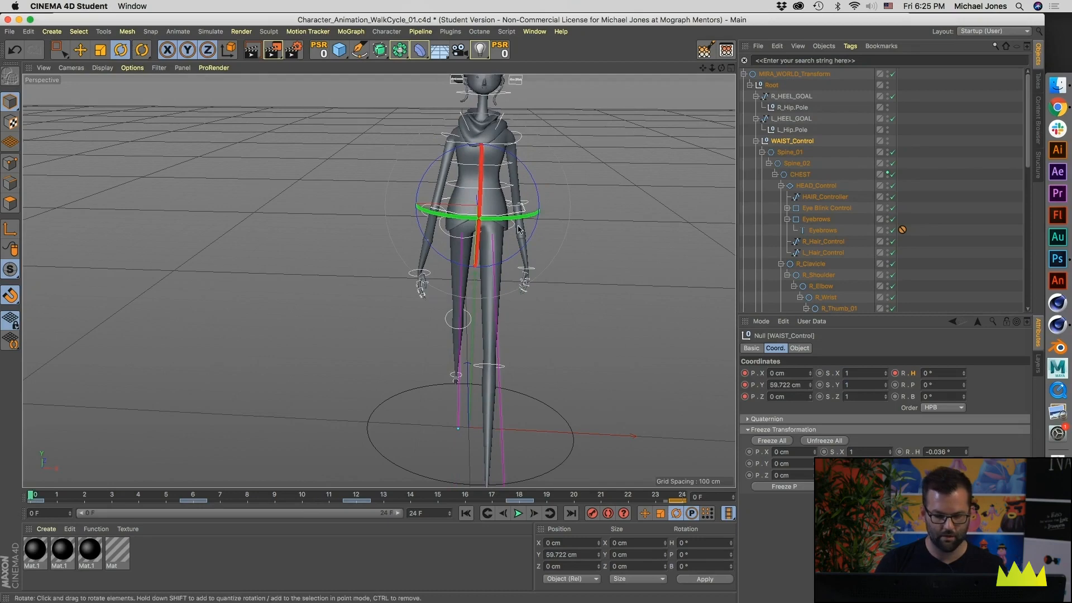
drag(964, 381, 968, 371)
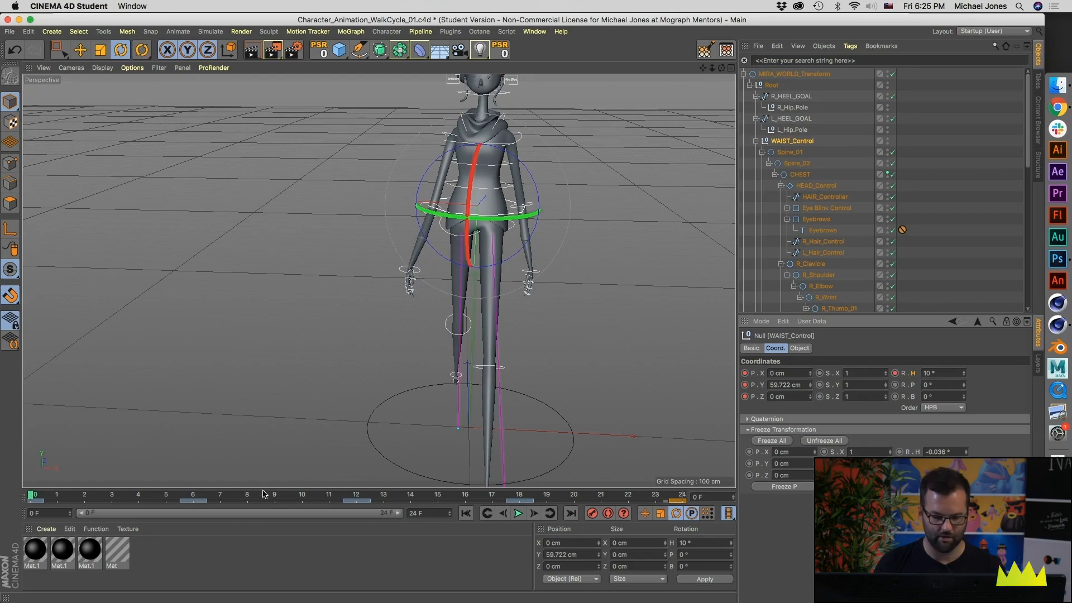
drag(212, 498, 352, 506)
click(926, 372)
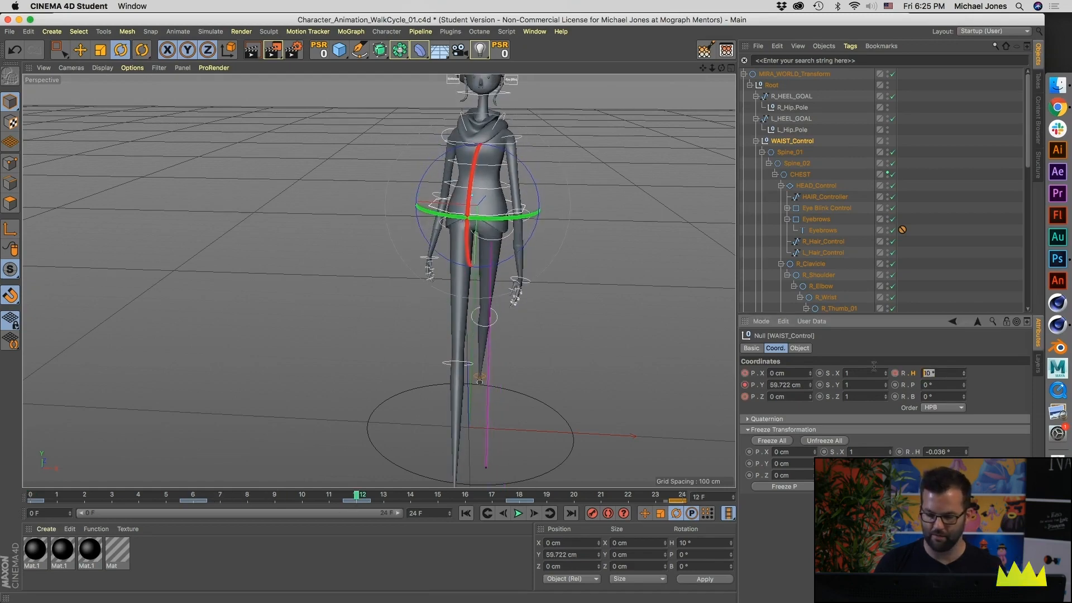
text(-10)
key(Tab)
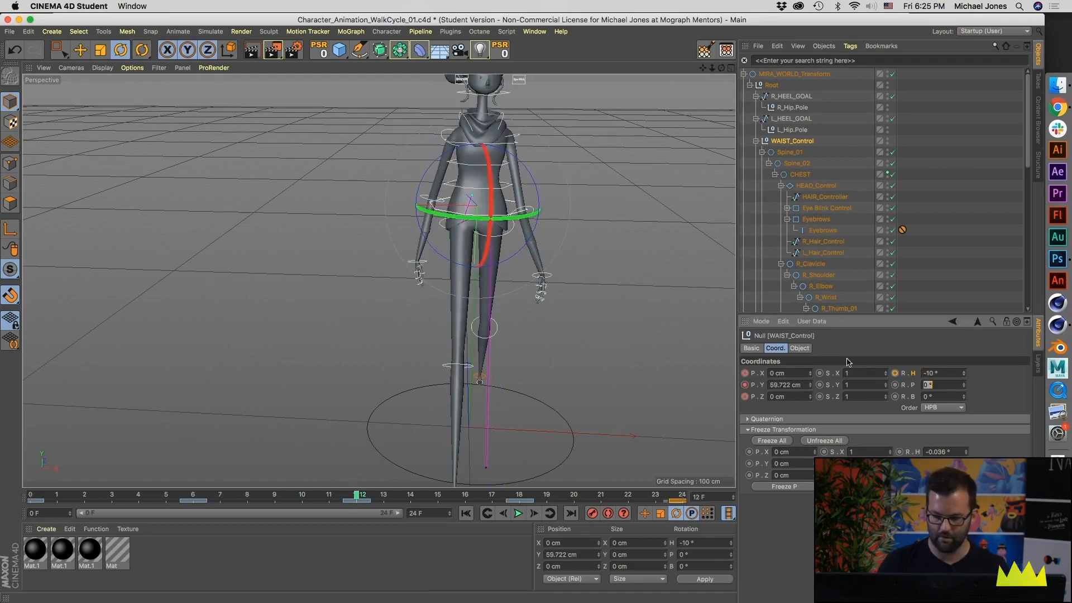
click(895, 375)
Step: Keyframe the heading rotation of WAIST_Control at 10° on frame 24
drag(430, 493, 714, 505)
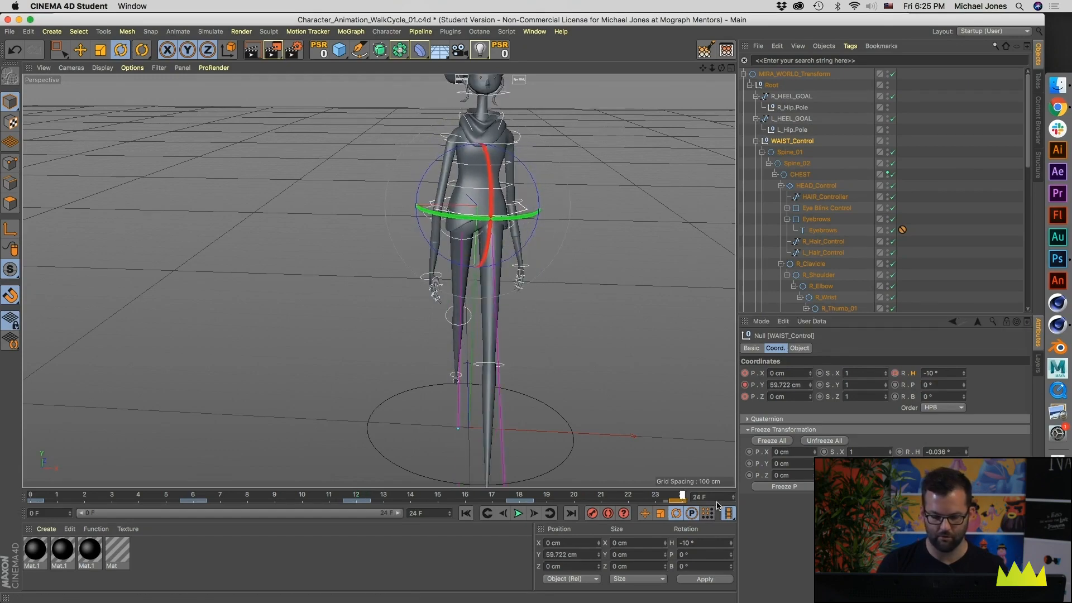
double_click(939, 373)
text(1)
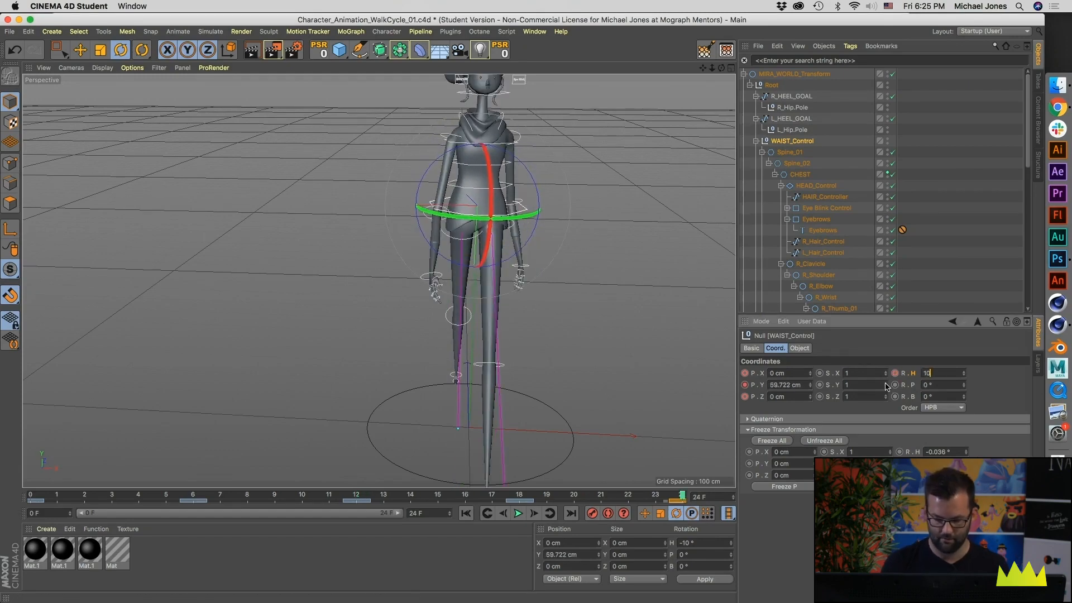
text(0)
key(Return)
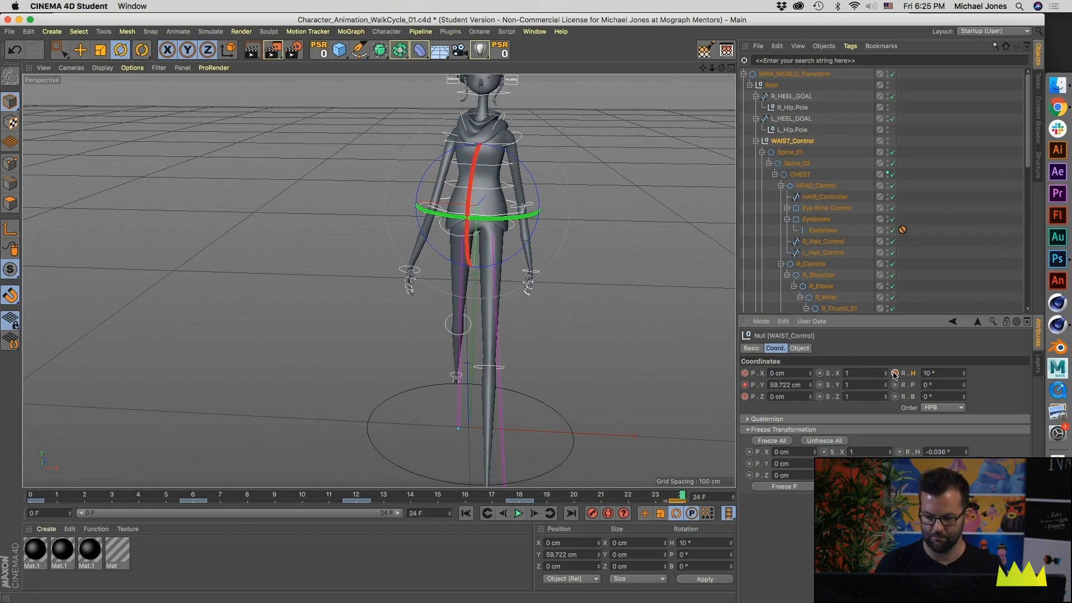
Step: Select the Spine_02 control and keyframe its heading rotation at 10° on frame 0
alt+drag(592, 265, 363, 285)
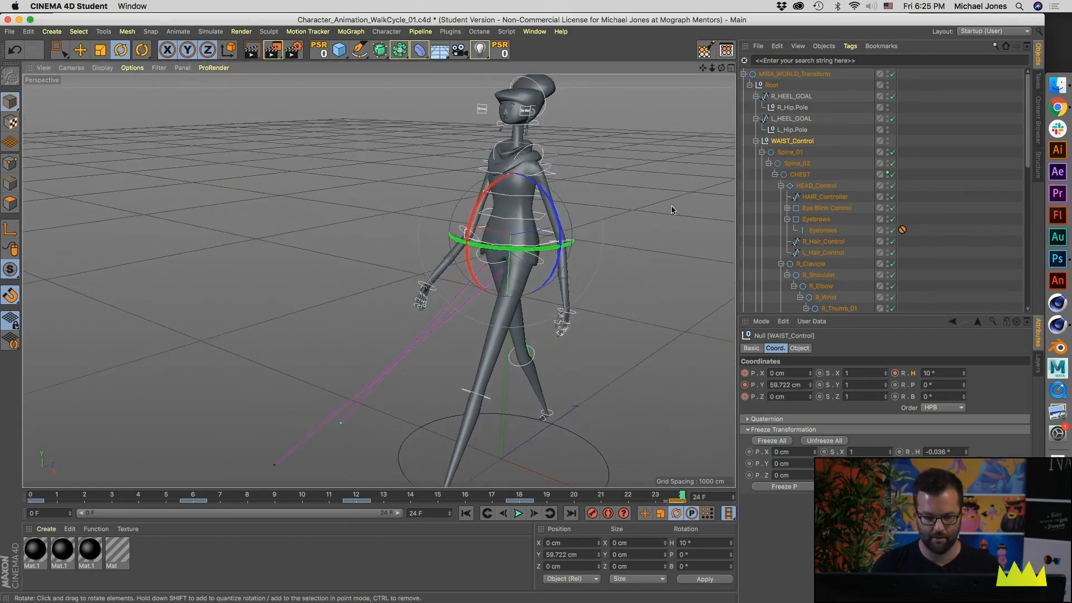
click(672, 208)
alt+drag(500, 196, 561, 207)
click(502, 195)
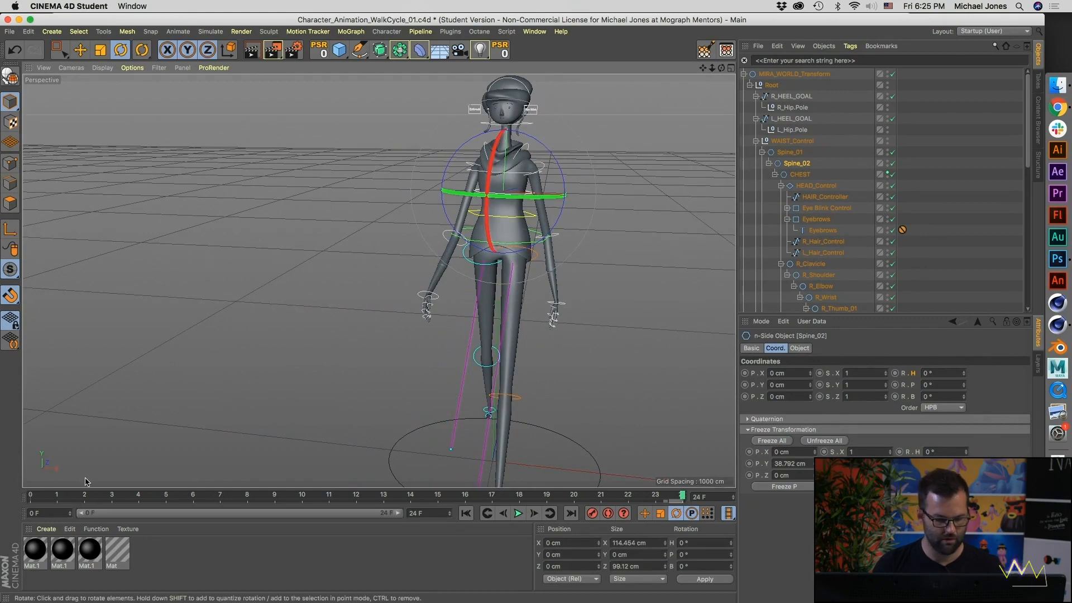
click(948, 370)
alt+drag(708, 357, 689, 351)
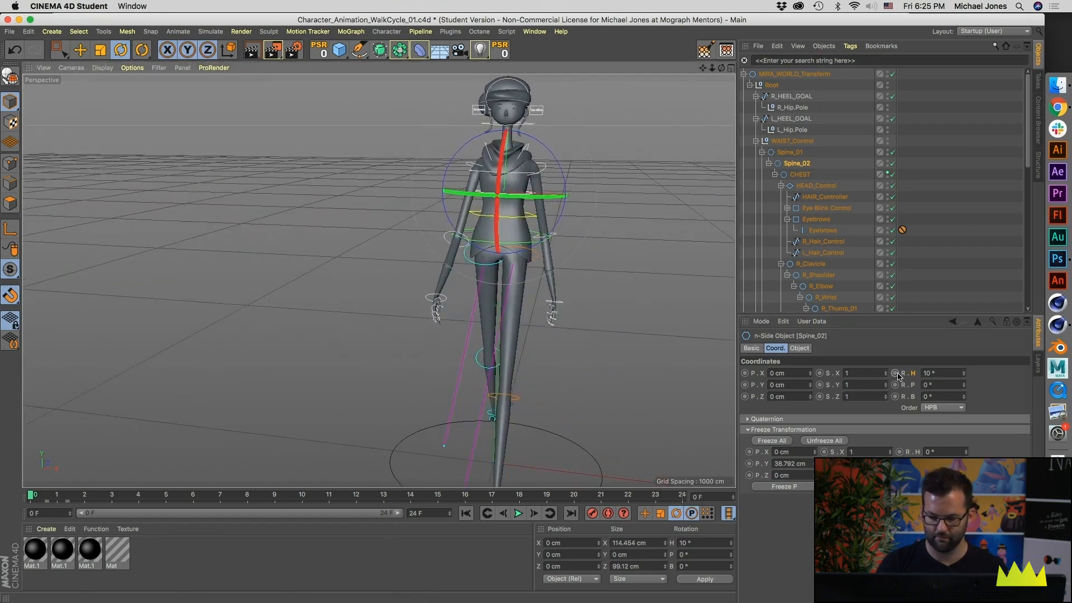
Step: Keyframe the heading rotation of Spine_02 at -10° on frame 12
click(328, 496)
drag(328, 501, 354, 503)
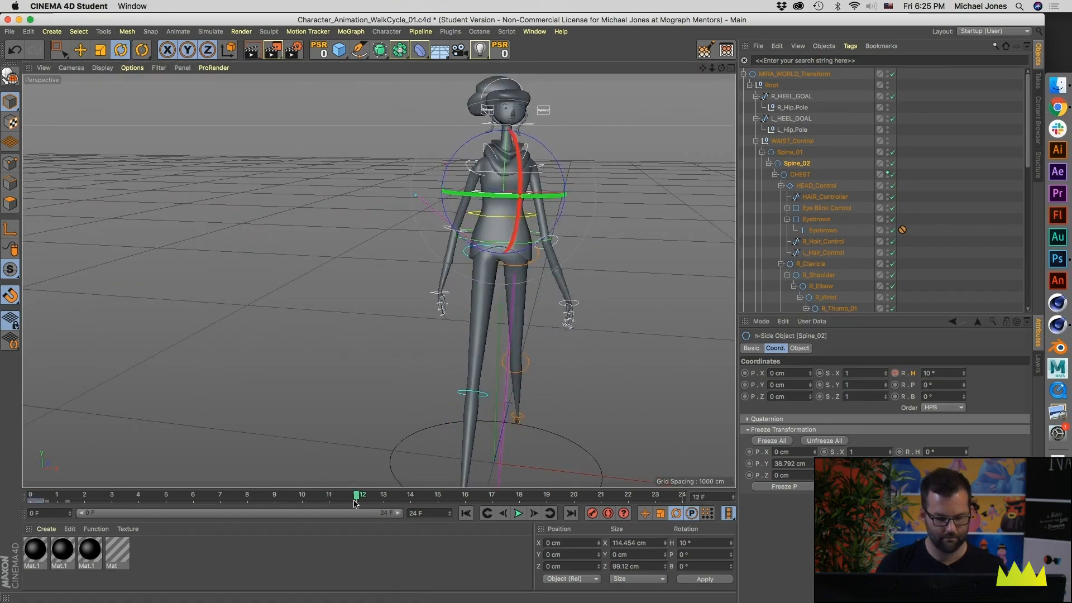
click(927, 373)
text(-10)
key(Tab)
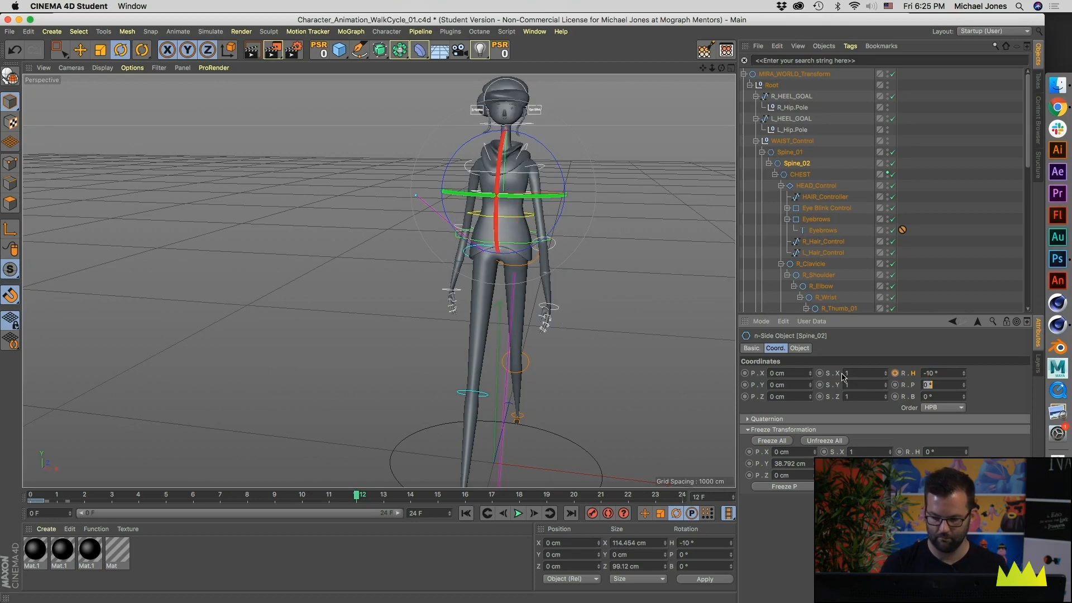
click(895, 373)
Step: Keyframe the heading rotation of Spine_02 at 10° on frame 24
mouse_move(511, 287)
alt+mouse_down()
mouse_move(521, 282)
mouse_move(506, 287)
alt+mouse_up()
drag(288, 500, 682, 513)
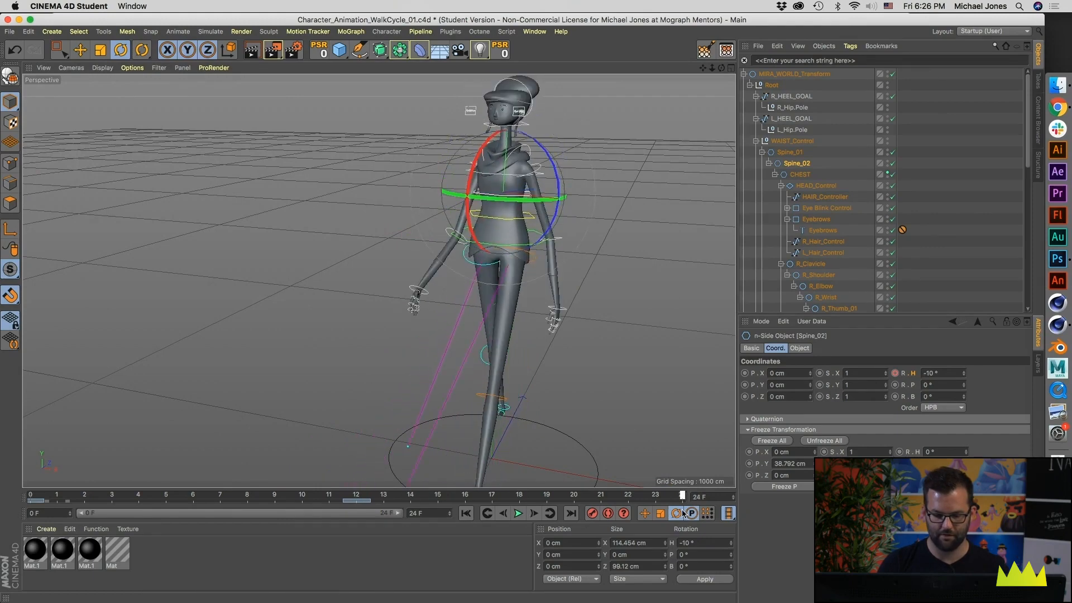
click(929, 373)
text(10)
key(Tab)
click(894, 373)
Step: Play back the walk cycle to check the waist and upper-spine twist
click(518, 513)
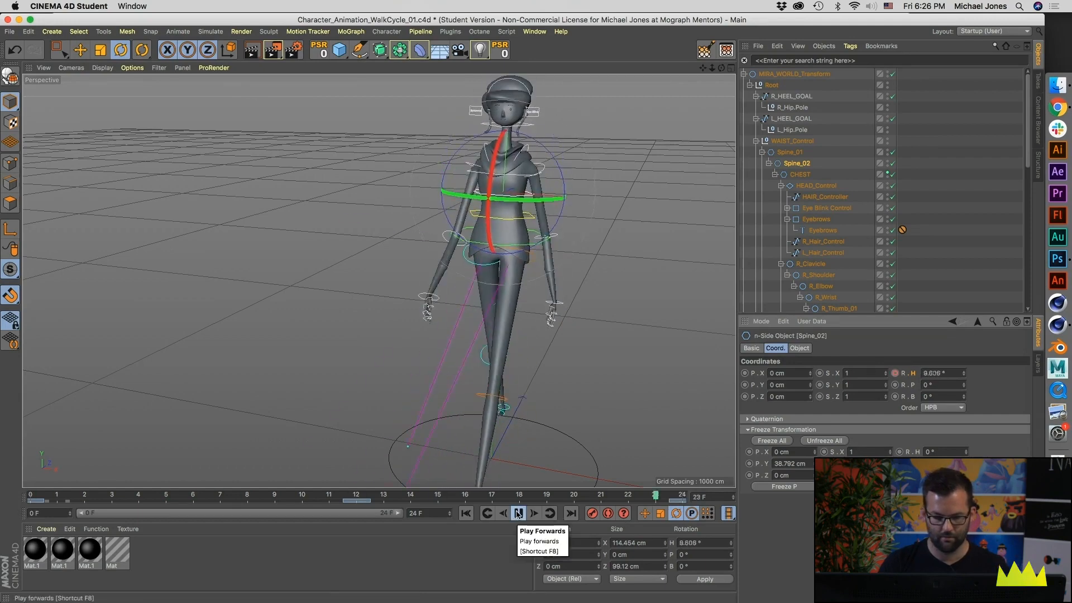
click(518, 513)
alt+drag(378, 282, 473, 209)
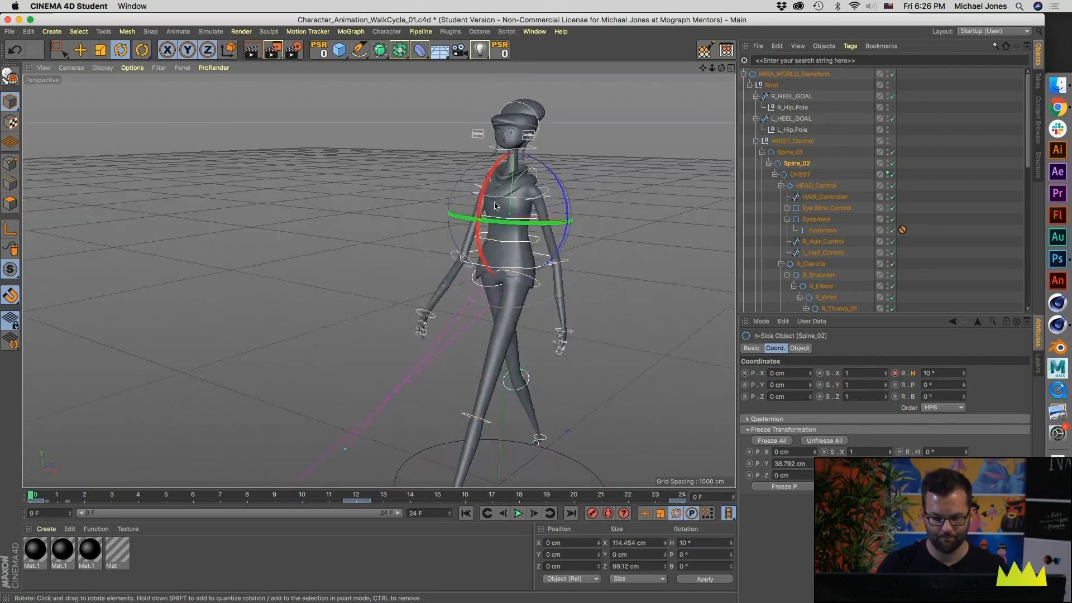
alt+right_drag(474, 209, 605, 215)
Step: Try rotating the spine controls freehand in the viewport and undo the rotations
click(605, 215)
click(506, 226)
alt+drag(507, 226, 472, 188)
key(super+z)
click(522, 247)
mouse_move(457, 245)
mouse_down()
mouse_move(459, 228)
mouse_move(454, 250)
mouse_up()
key(super+z)
key(super+z)
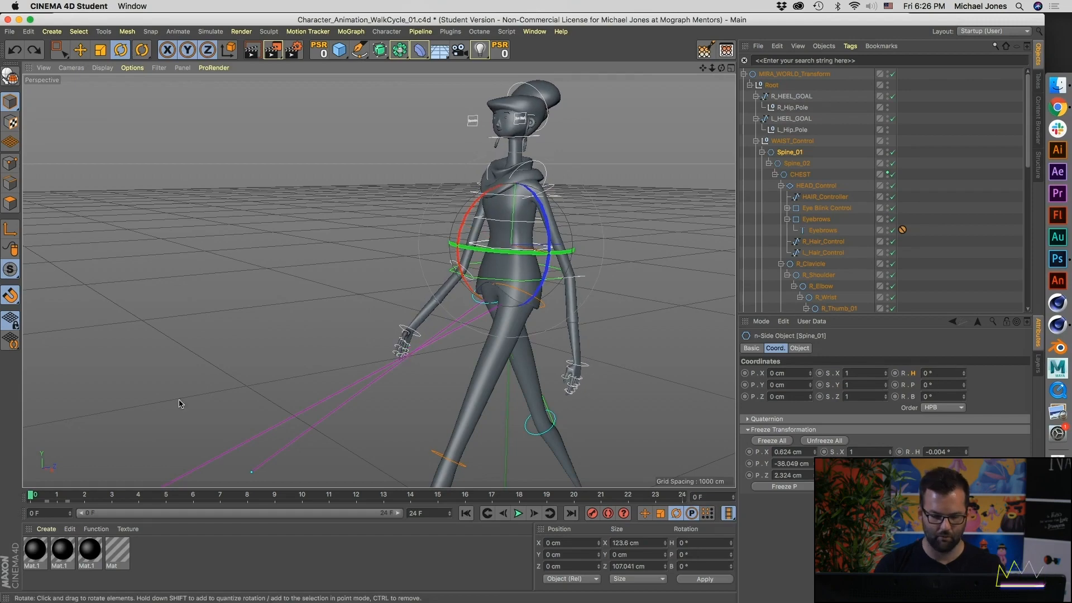
Step: Try a pitch rotation of 2° on Spine_01 at frame 0
alt+drag(498, 252, 496, 265)
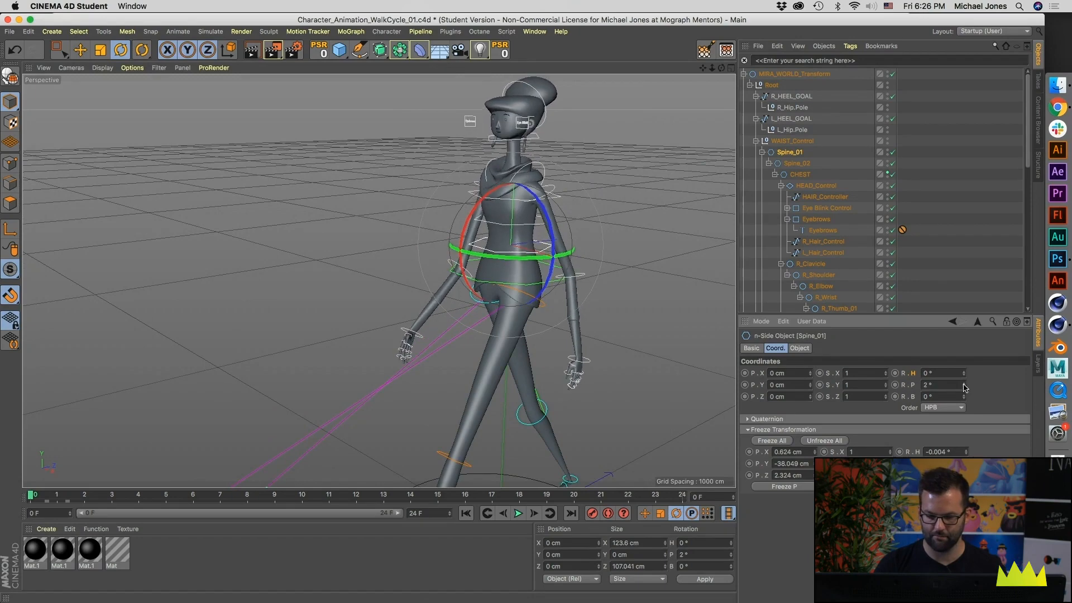
click(139, 494)
drag(96, 491, 32, 497)
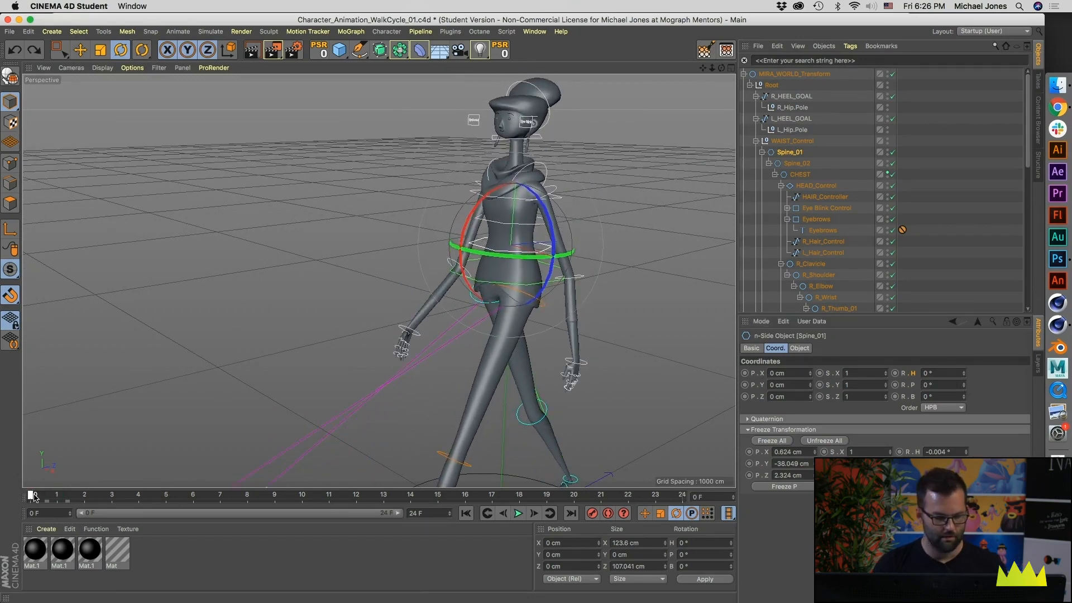
drag(115, 494, 30, 495)
Step: Tilt Spine_01 forward and keyframe its pitch rotation at 3° on frame 0
drag(465, 222, 472, 243)
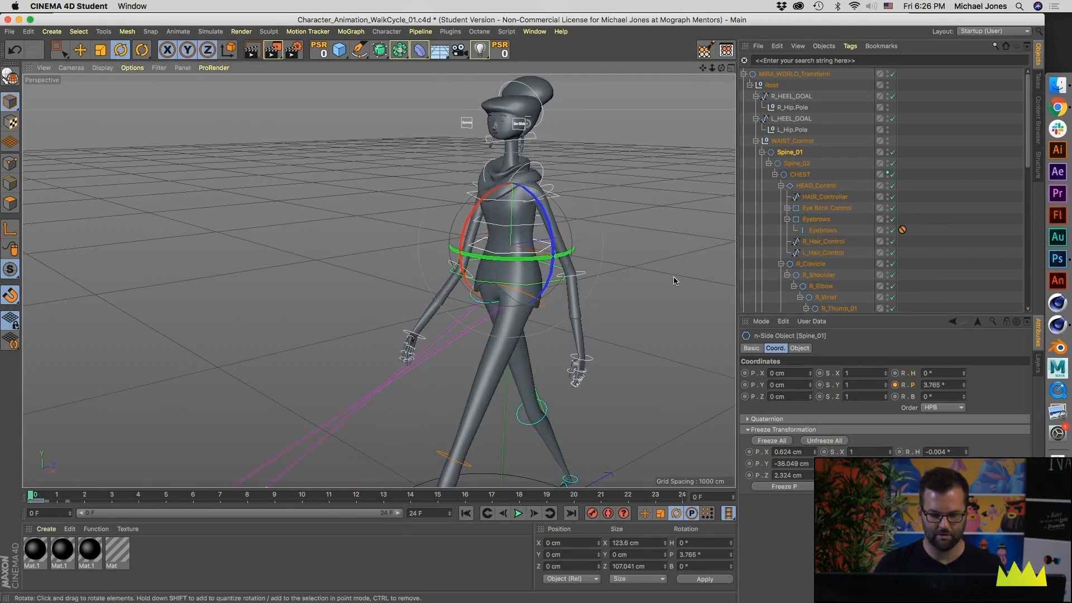
click(949, 384)
text(3)
key(Return)
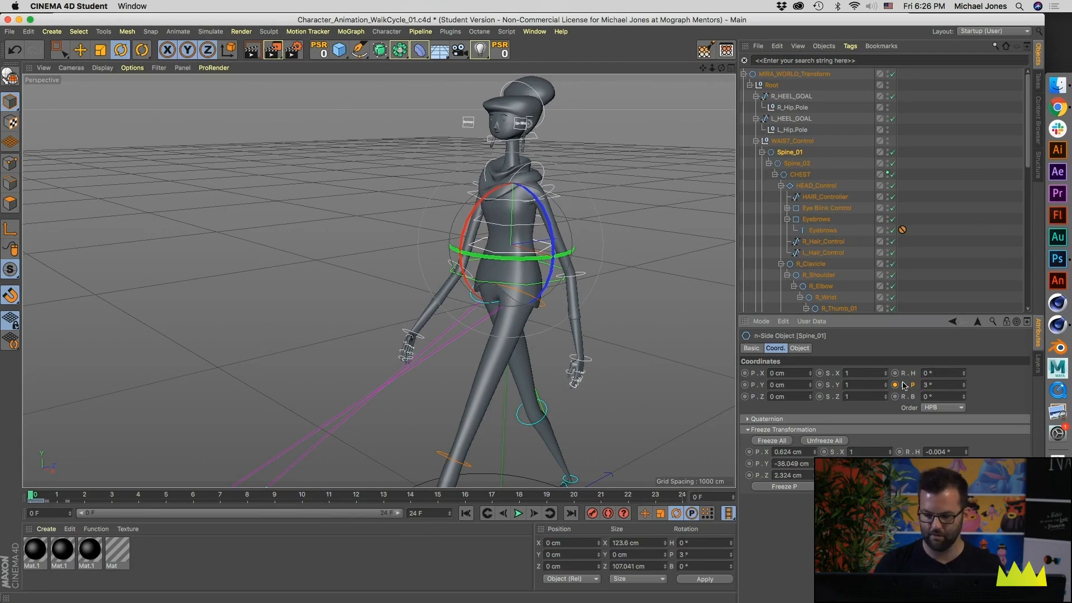
Step: Keyframe the pitch of Spine_01 at -1° on frame 6 and duplicate the pitch keys to frames 12, 18 and 24
drag(140, 495, 194, 495)
double_click(933, 385)
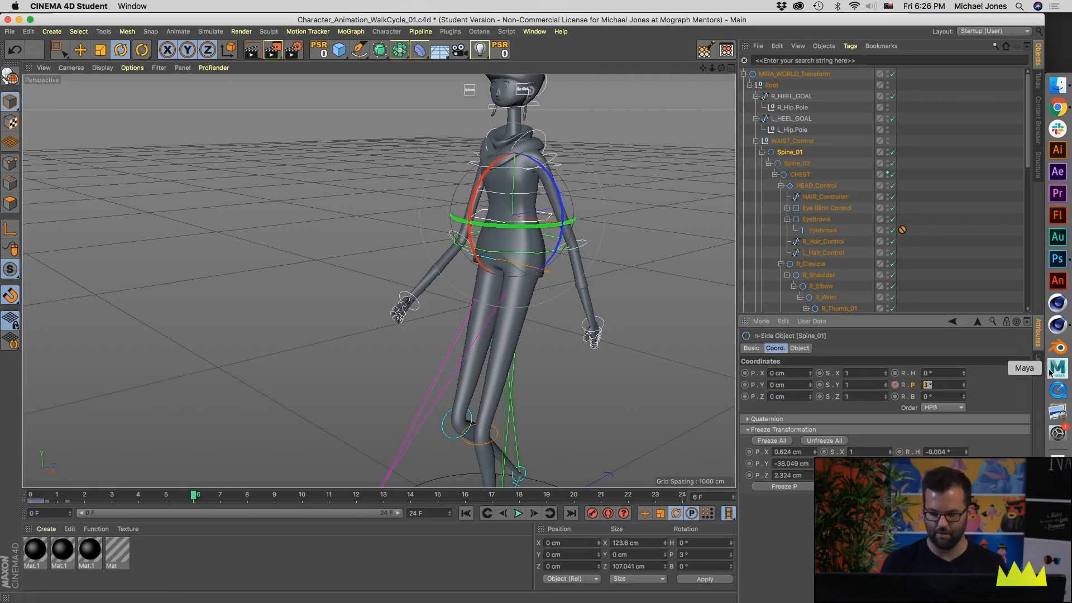
text(-1)
key(Return)
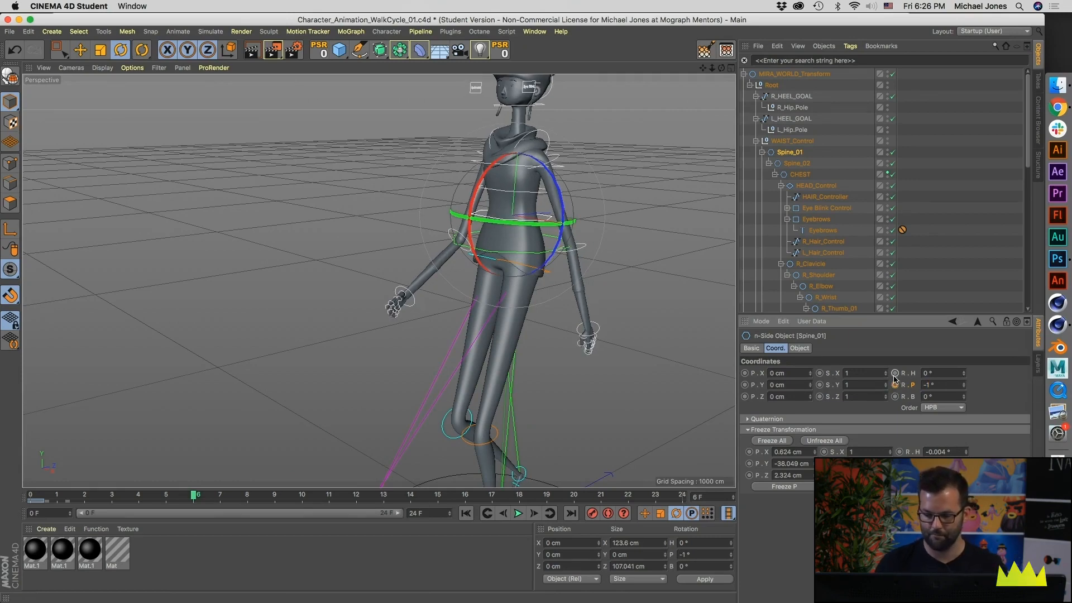
drag(39, 503, 313, 506)
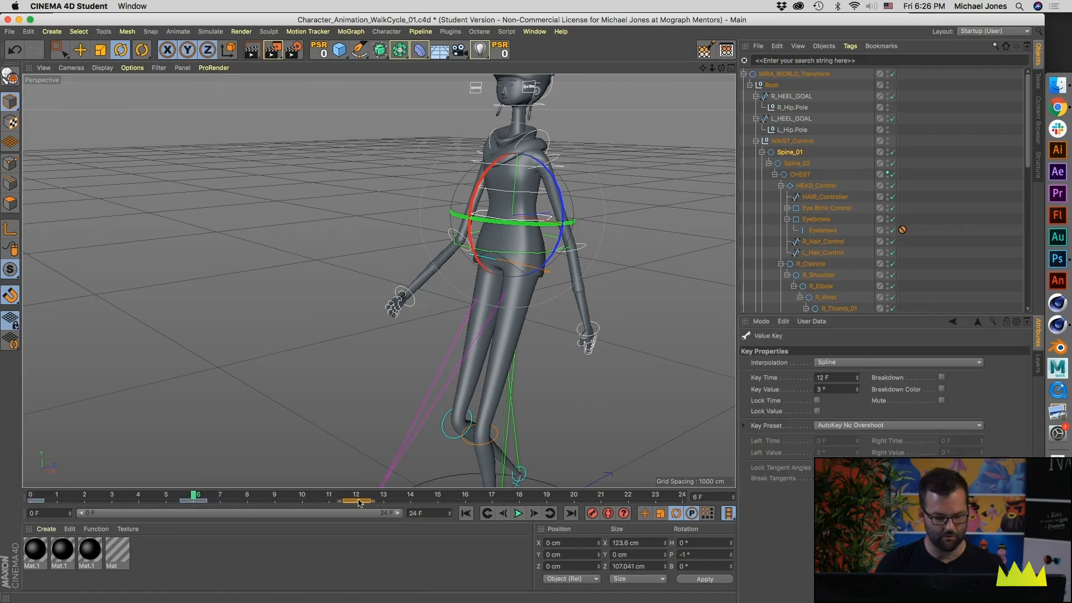
drag(396, 497, 222, 497)
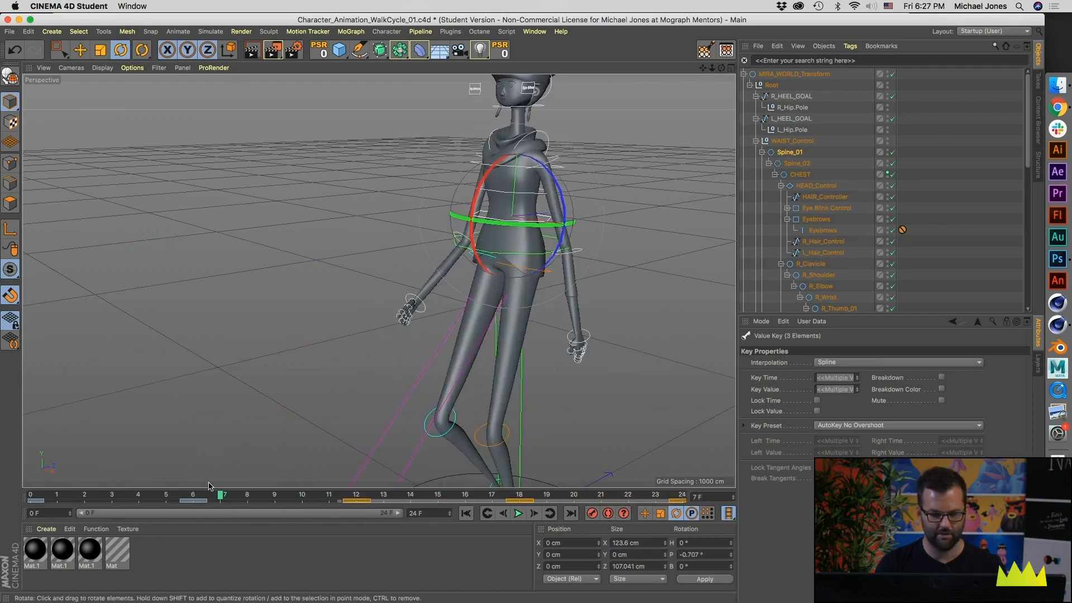
Step: Open the animation Timeline and select the Rotation track of Spine_01
click(535, 31)
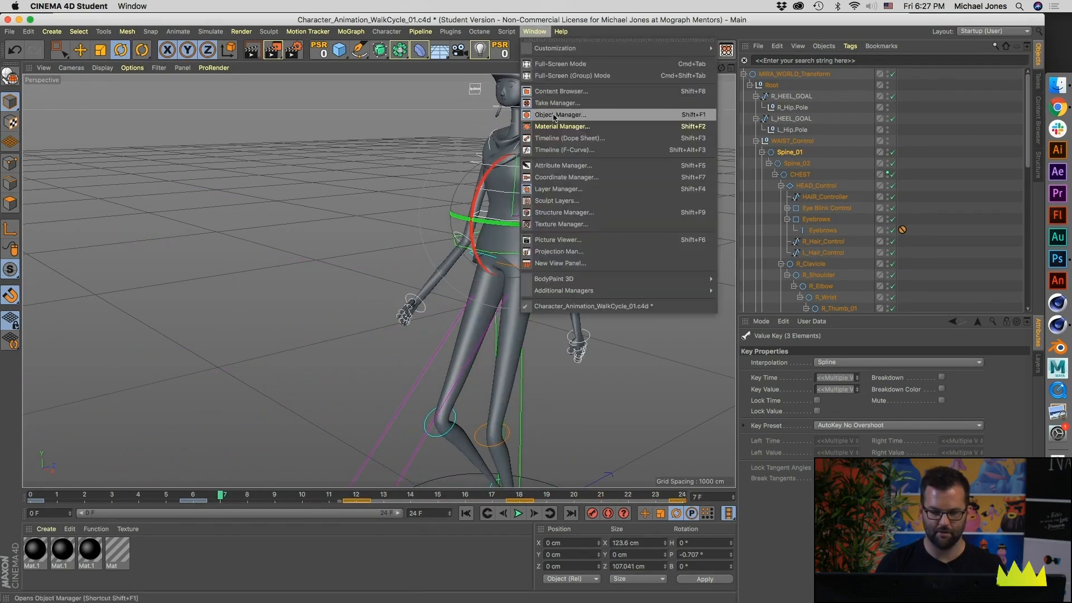
click(552, 147)
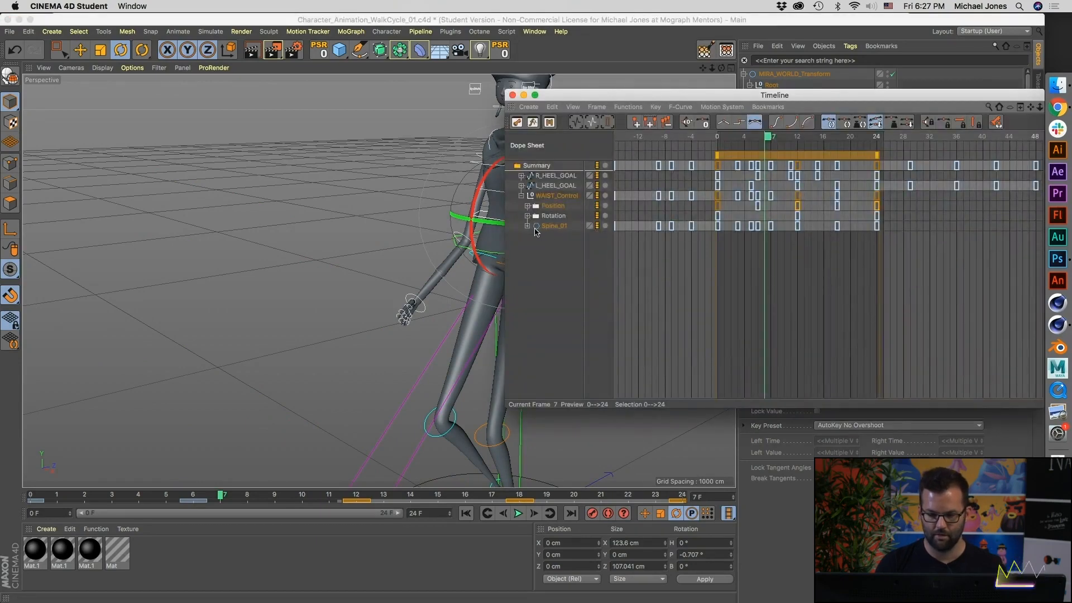
click(527, 226)
click(558, 246)
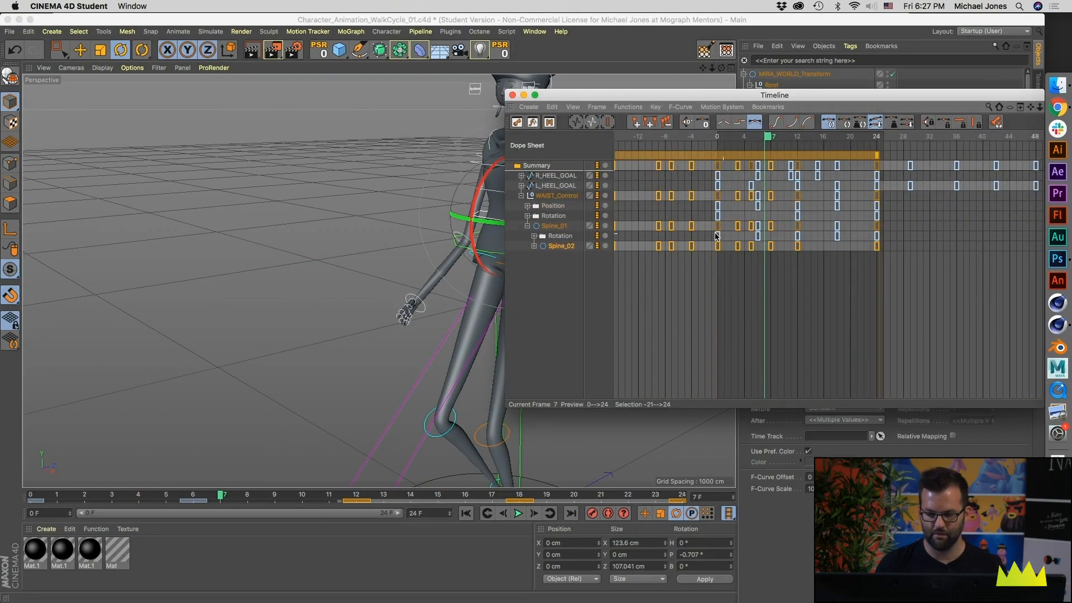
click(560, 236)
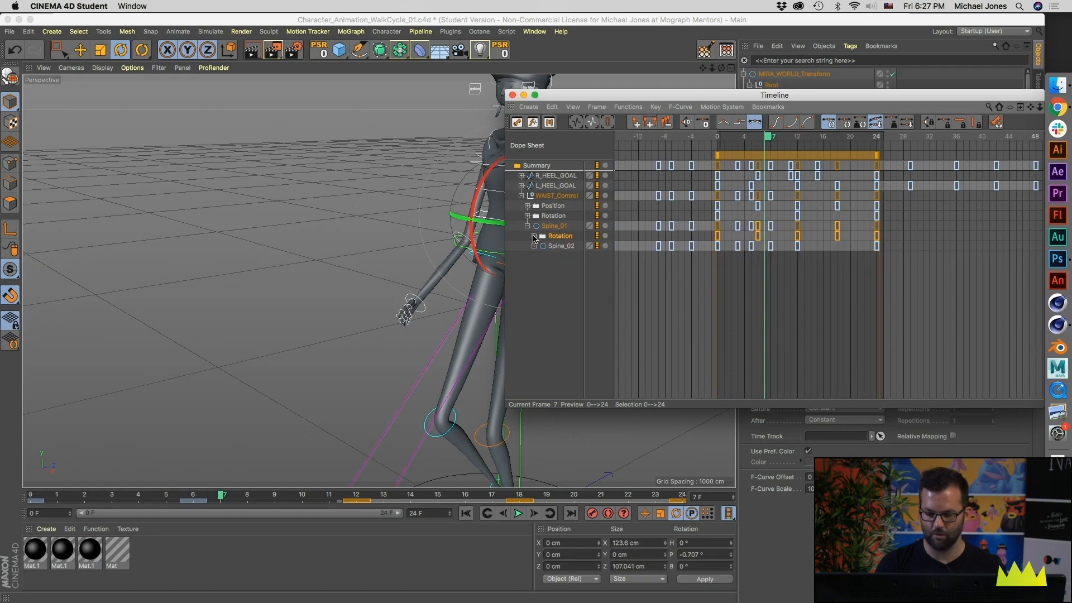
Step: Set the Spine_01 Rotation track to Repeat After its last key with 90 repetitions
scroll(773, 254, down, 4)
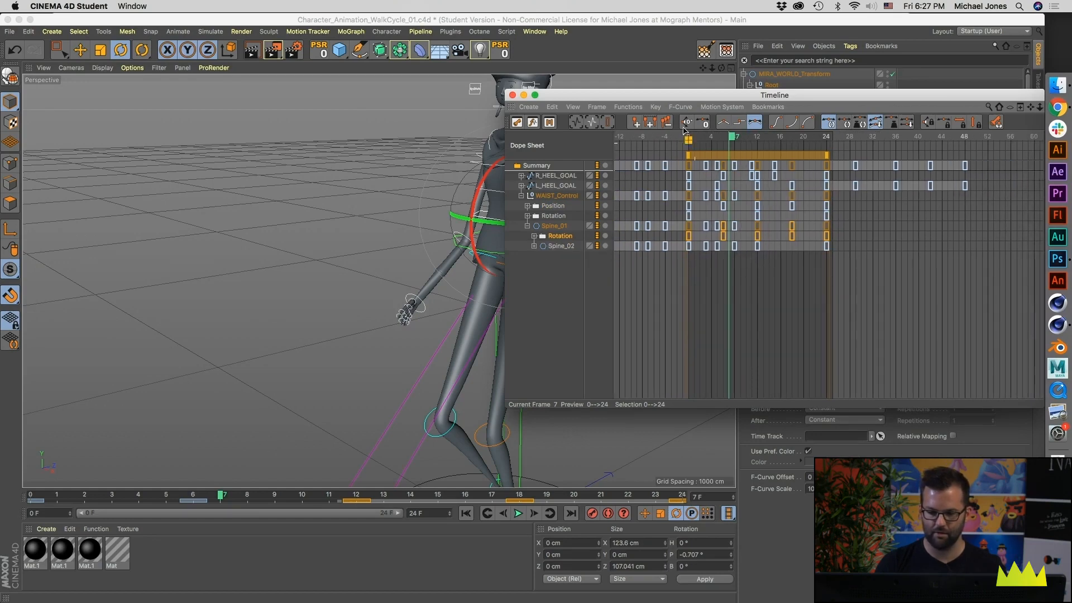
click(629, 108)
mouse_move(661, 136)
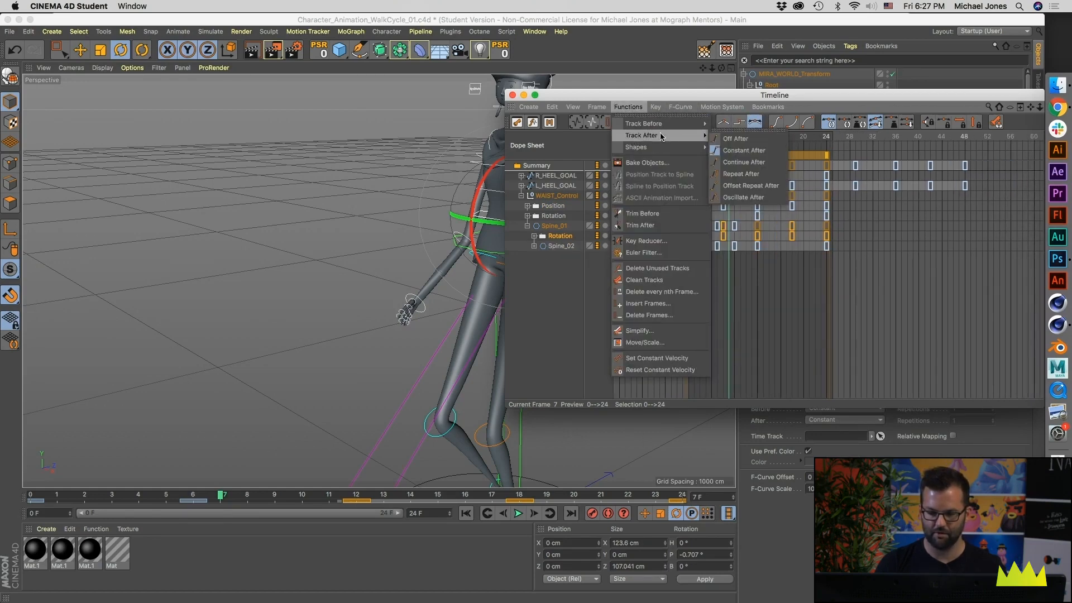
click(749, 173)
drag(765, 95, 360, 145)
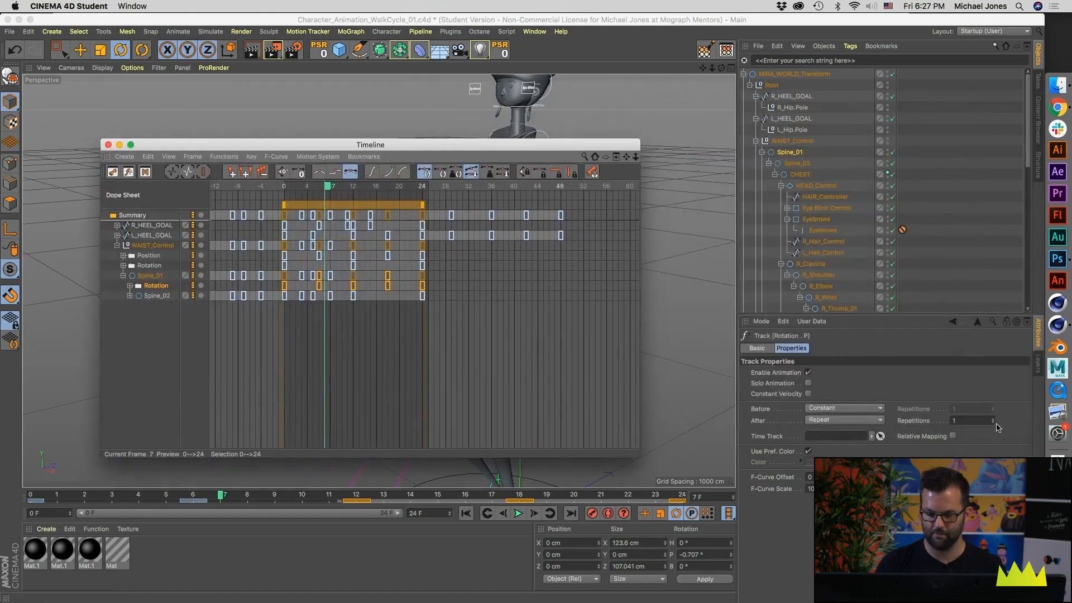
drag(976, 420, 890, 419)
Step: Shift the Spine_01 rotation keys back so they span frames -20 to 4, and close the Timeline
alt+middle_drag(311, 283, 441, 284)
drag(484, 206, 346, 209)
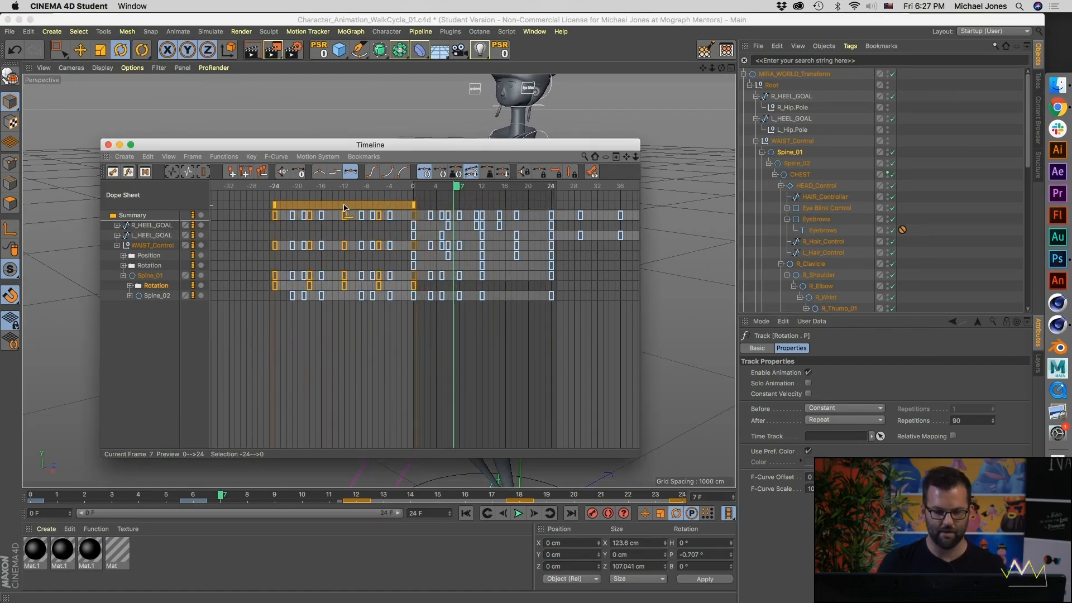
drag(346, 207, 369, 209)
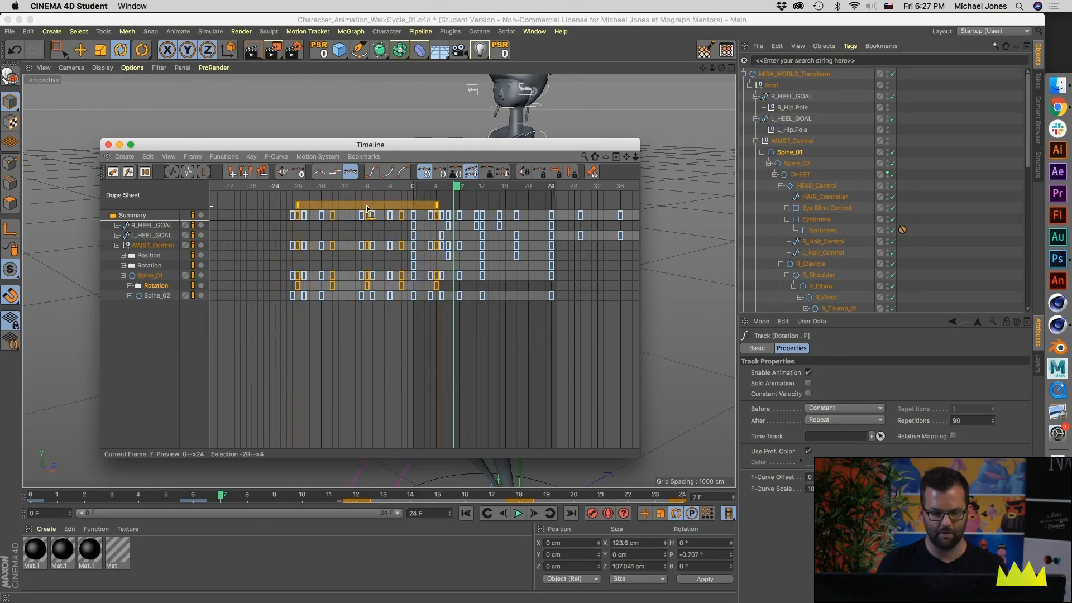
click(108, 145)
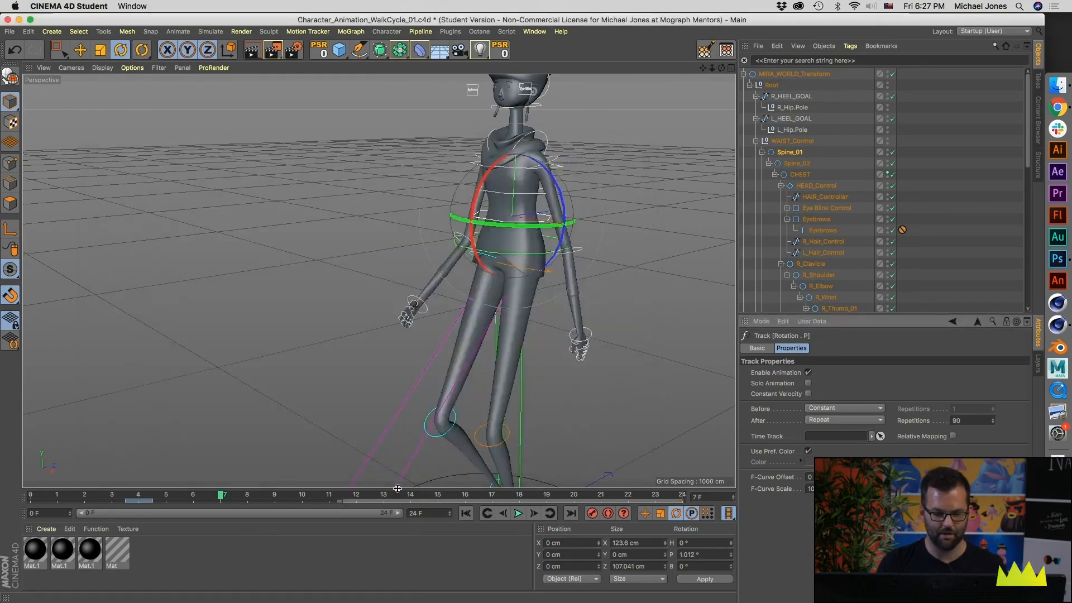
Step: Play the walk cycle from the start and examine the spine motion from another angle
click(29, 491)
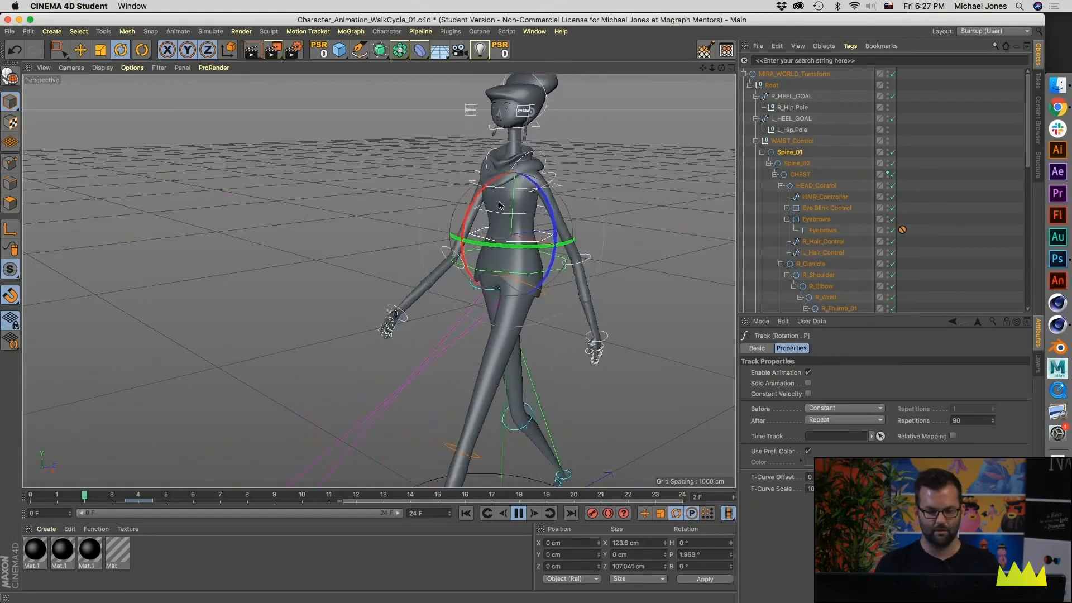
alt+right_drag(513, 249, 417, 240)
alt+drag(416, 240, 428, 248)
click(518, 513)
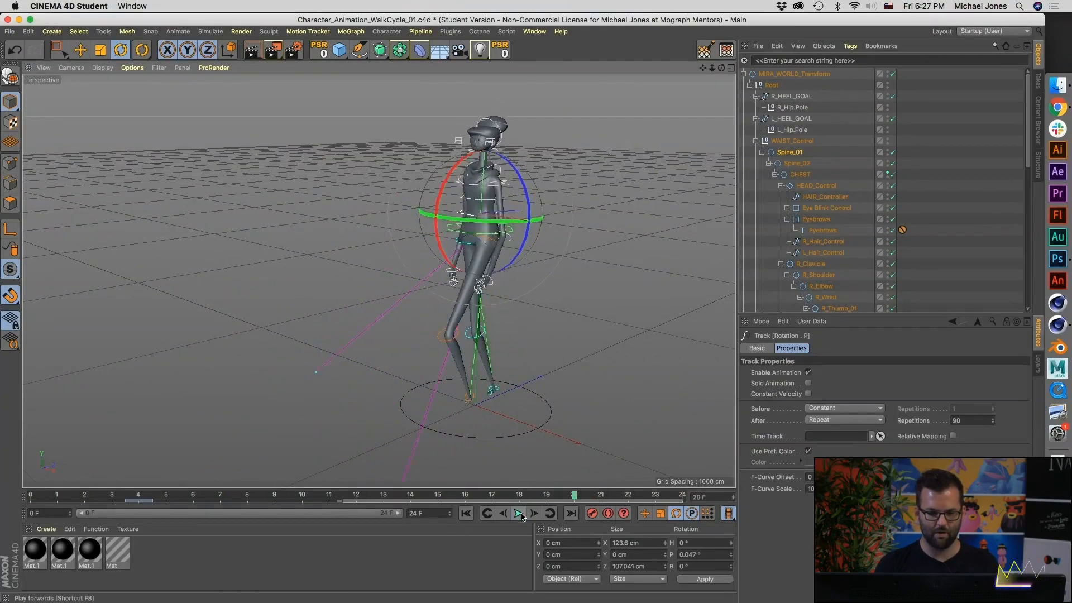
Step: Select HEAD_Control and keyframe its pitch rotation at 0° on frame 0
alt+right_drag(444, 139, 480, 130)
alt+drag(480, 132, 510, 165)
alt+right_drag(509, 164, 490, 189)
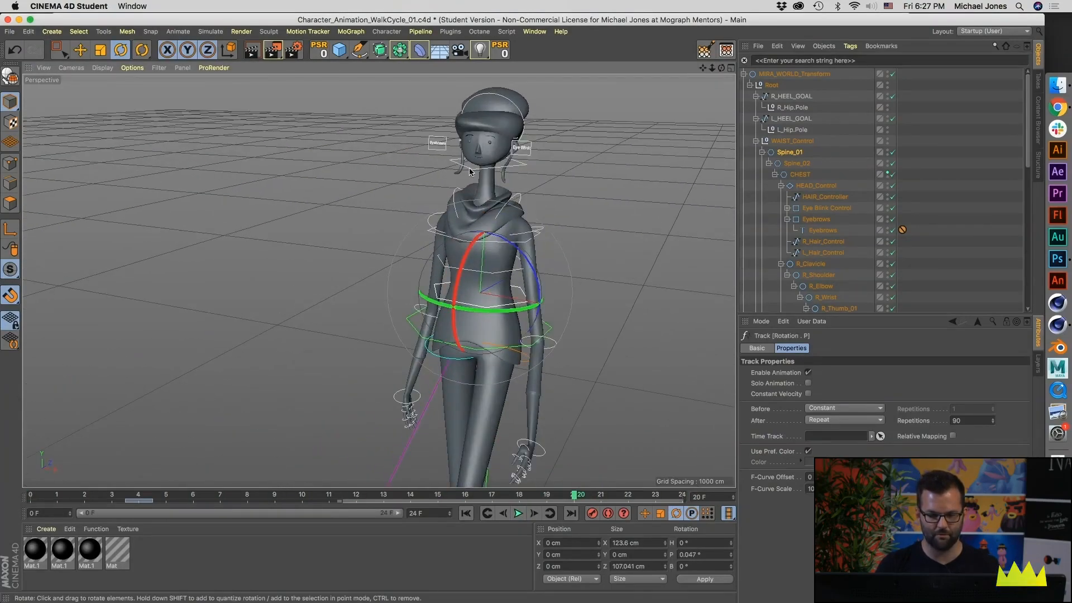
click(470, 168)
alt+right_drag(341, 404, 382, 399)
alt+drag(383, 399, 378, 369)
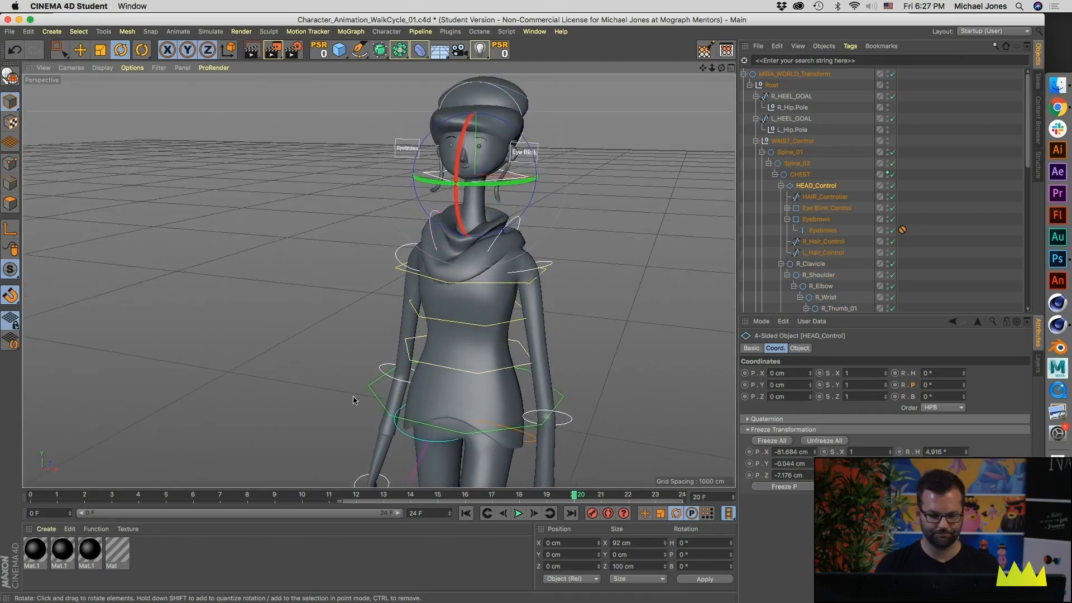
right_click(914, 389)
click(86, 498)
click(39, 493)
right_click(909, 387)
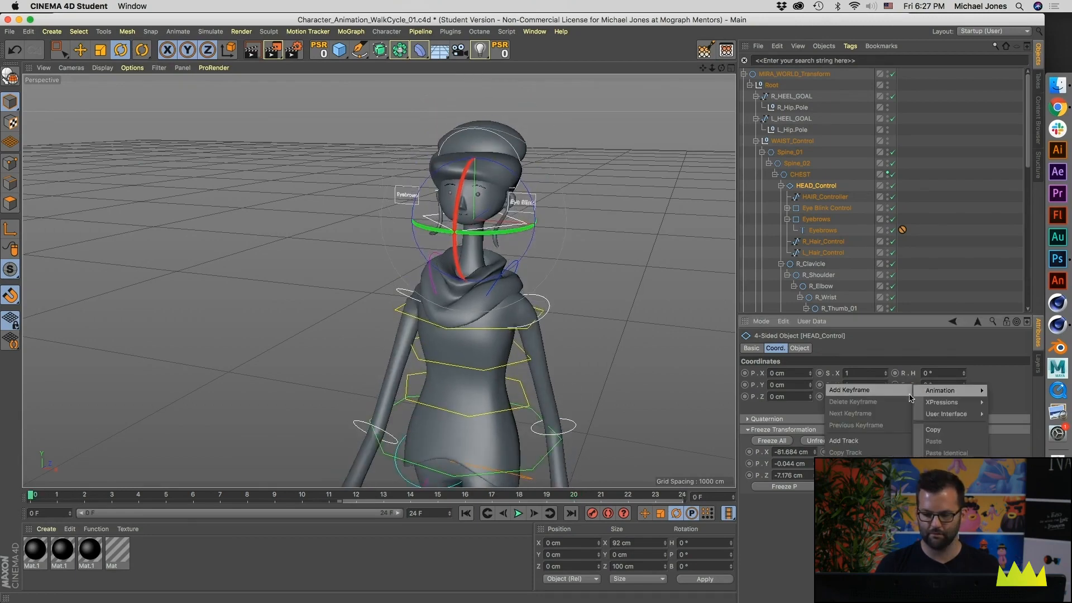
click(849, 389)
Step: Tilt HEAD_Control on frame 6 and keyframe its pitch rotation at about 7.4°
drag(136, 494, 193, 494)
drag(455, 157, 458, 169)
ctrl+click(894, 385)
Step: Return to frame 0 and change HEAD_Control's pitch keyframe there to -5°
drag(146, 497, 55, 497)
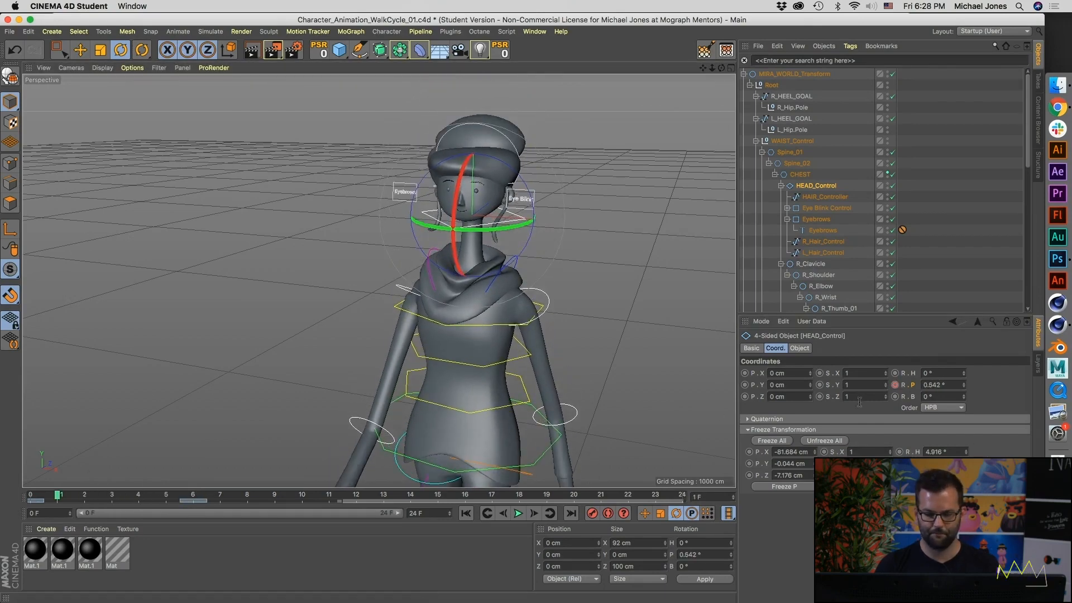
click(40, 497)
click(963, 387)
drag(965, 389, 927, 393)
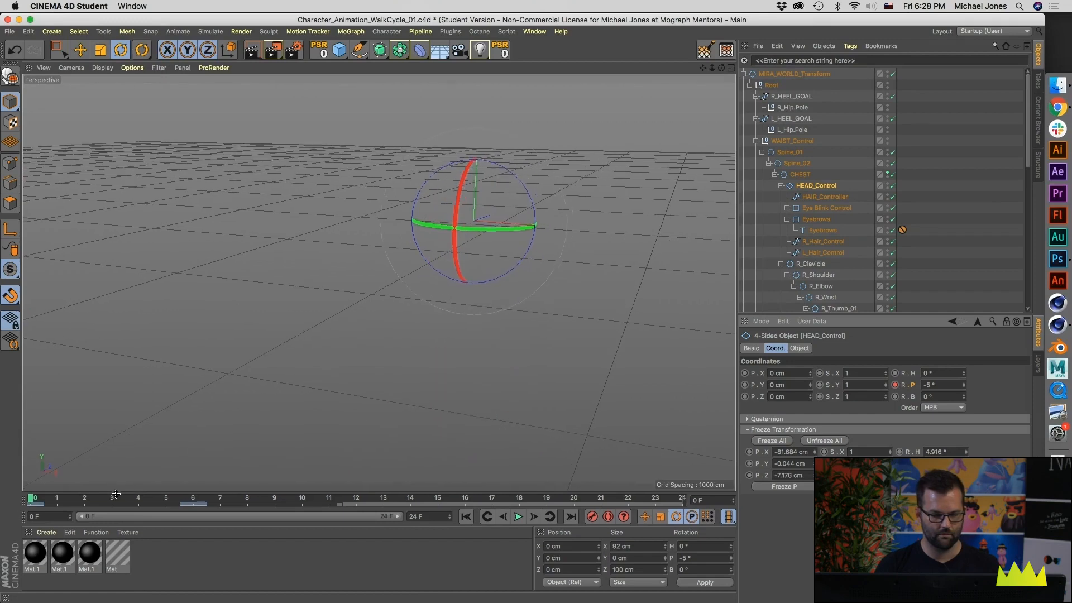
Step: Duplicate the HEAD_Control pitch keys to frames 12, 18 and 24, and play the animation to check the nod
click(168, 498)
key(g)
key(g)
click(39, 504)
ctrl+drag(36, 505, 369, 506)
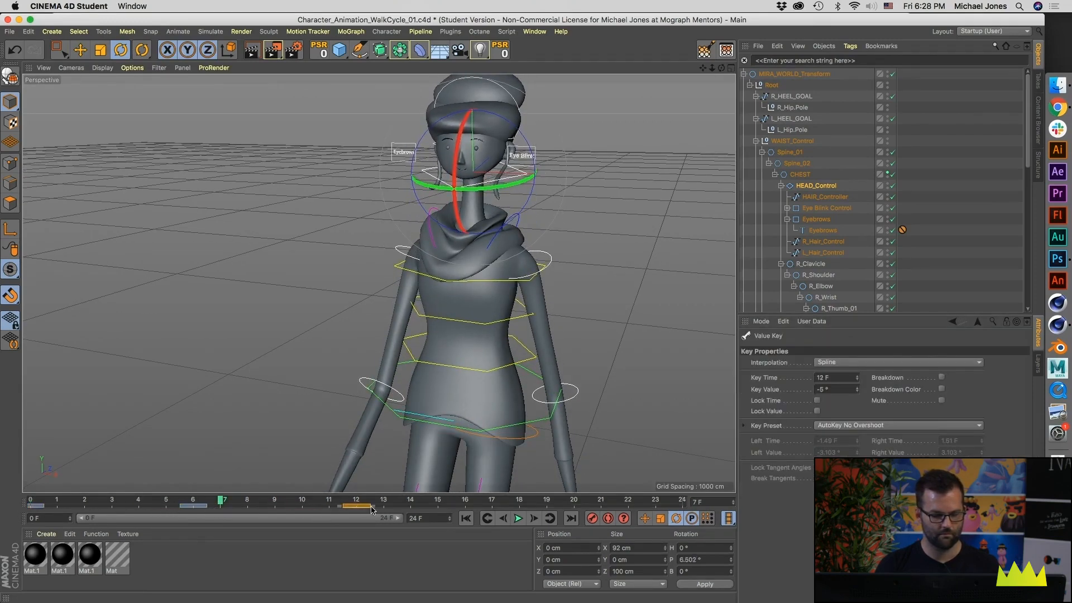
drag(289, 508, 373, 512)
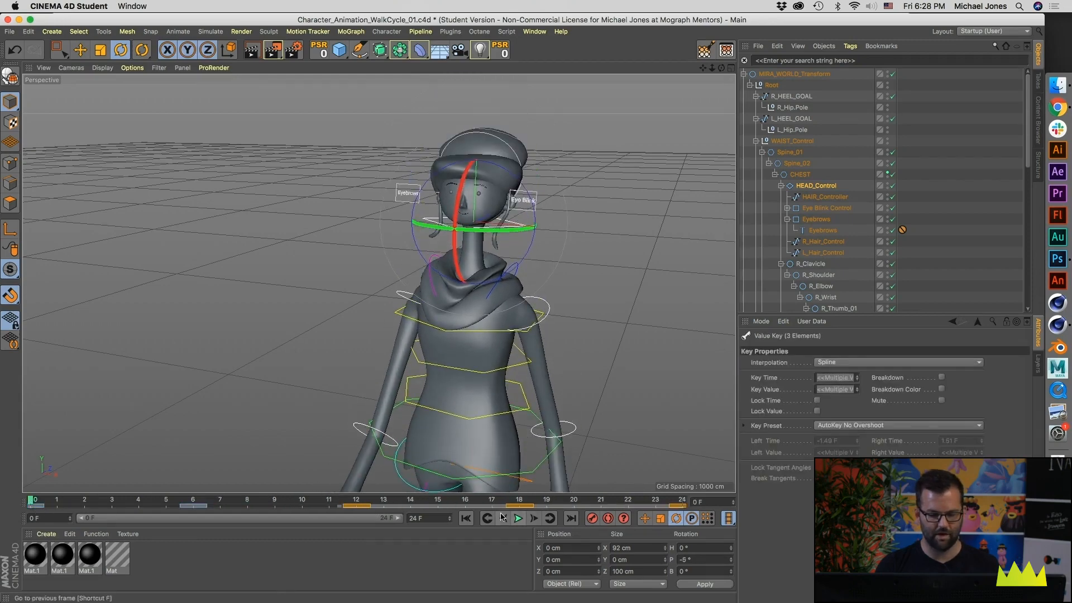
click(516, 519)
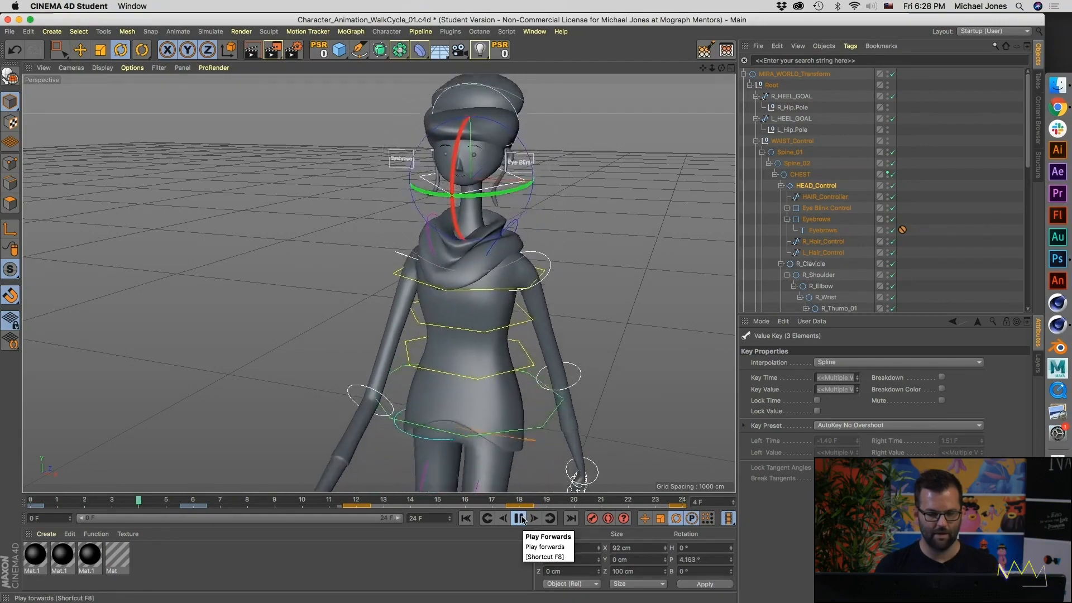
click(520, 519)
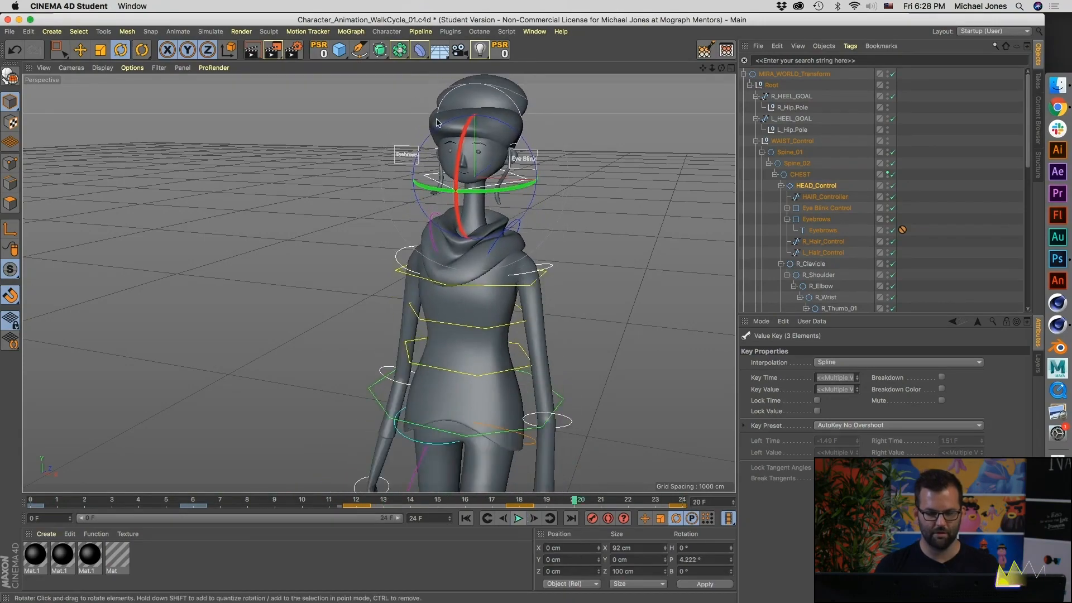
Step: Open the Timeline dope sheet and expand the hierarchy to reveal the Rotation track of HEAD_Control
alt+drag(449, 153, 363, 157)
click(534, 31)
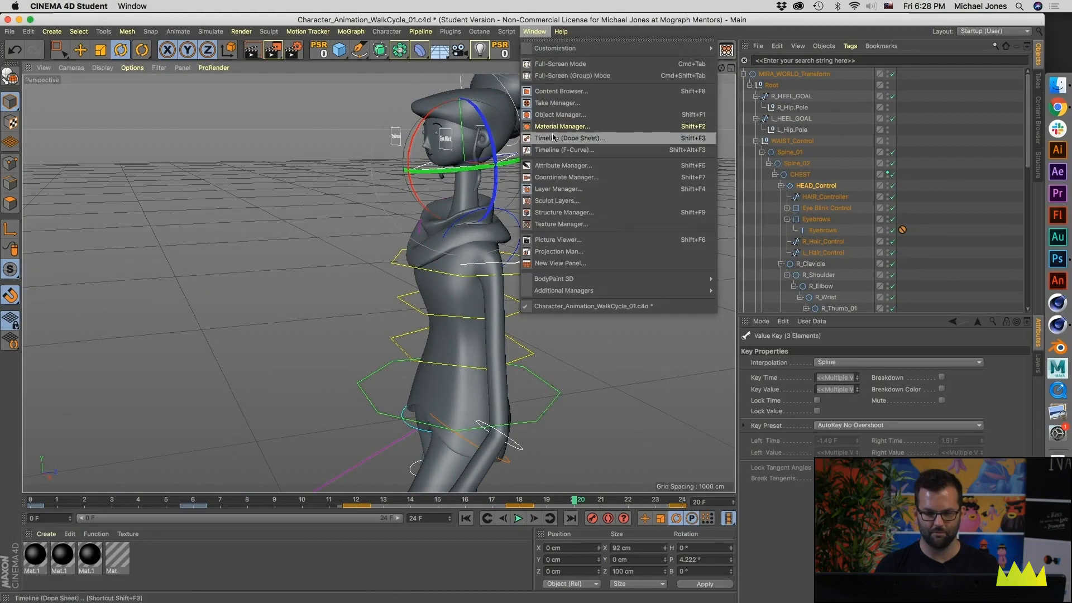
click(565, 139)
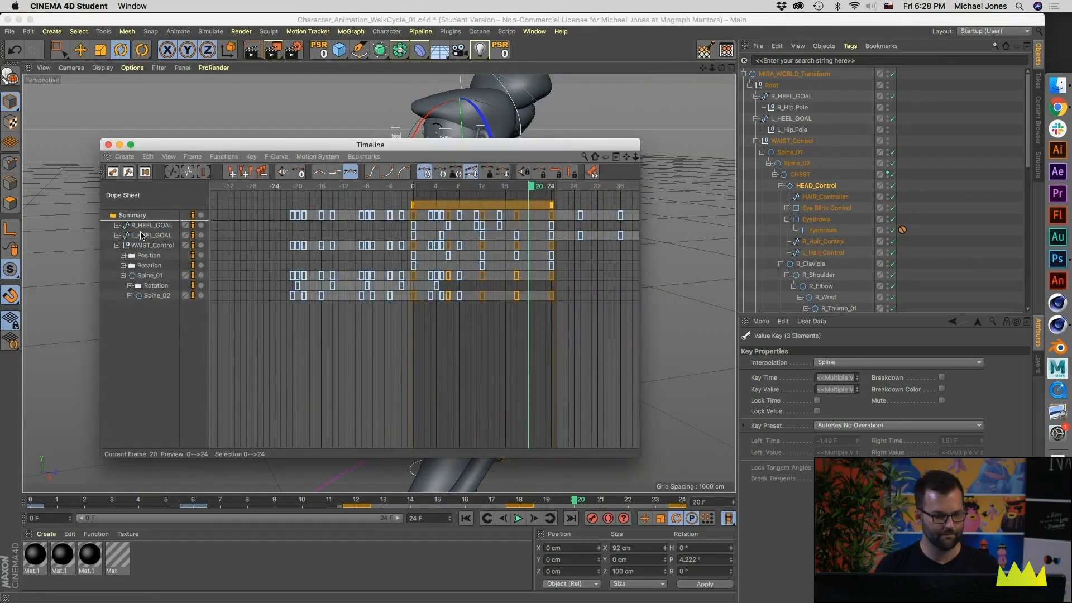
click(130, 295)
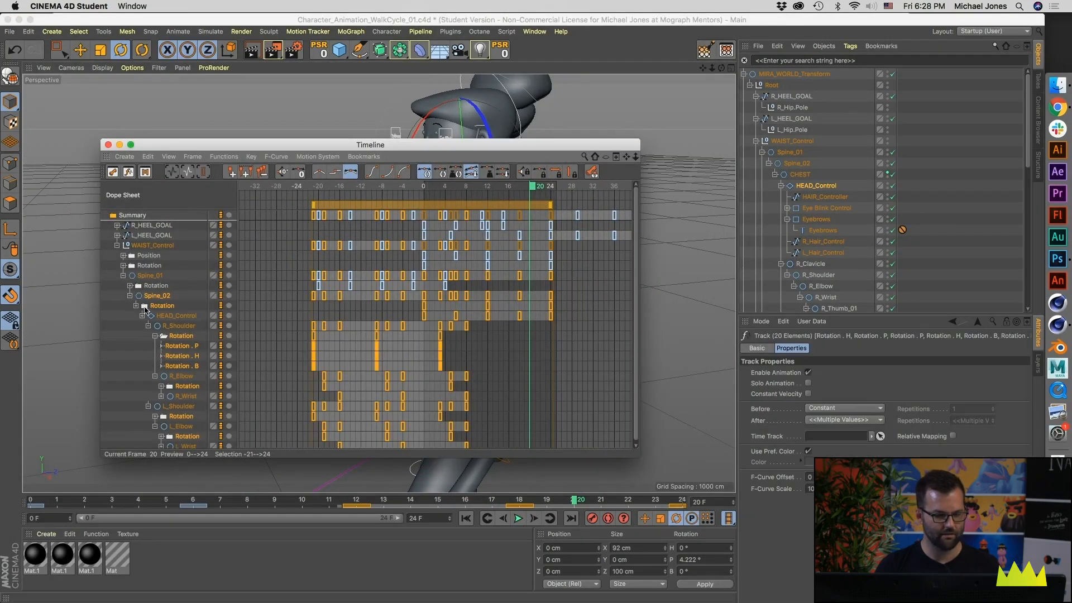
click(170, 316)
click(148, 326)
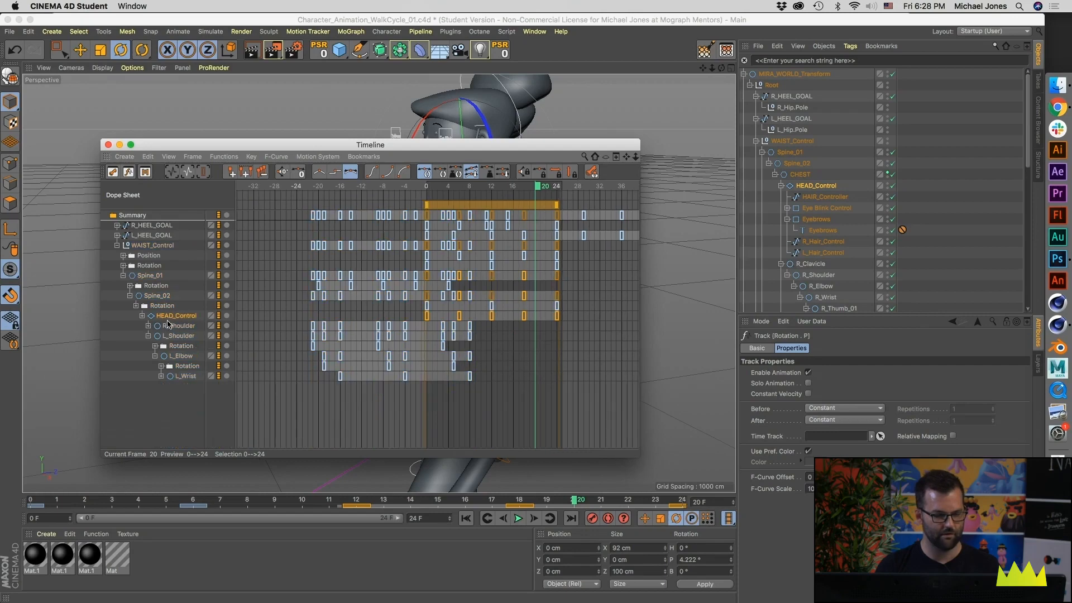
click(141, 315)
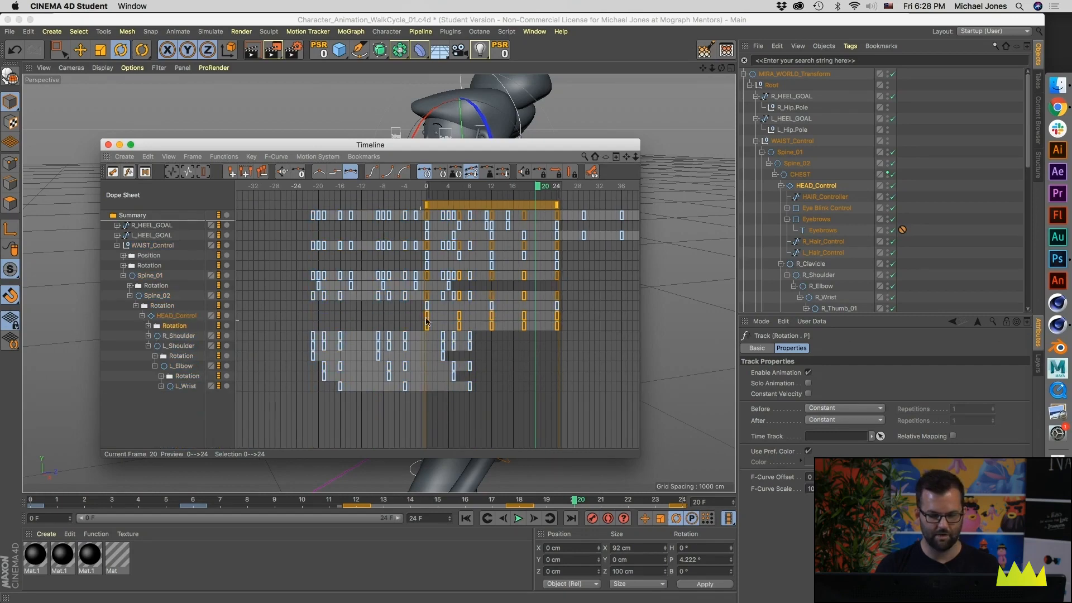
Step: Set the HEAD_Control Rotation track to Repeat After its last key with 90 repetitions
scroll(422, 319, right, 2)
click(276, 157)
mouse_move(225, 158)
mouse_move(235, 184)
click(337, 224)
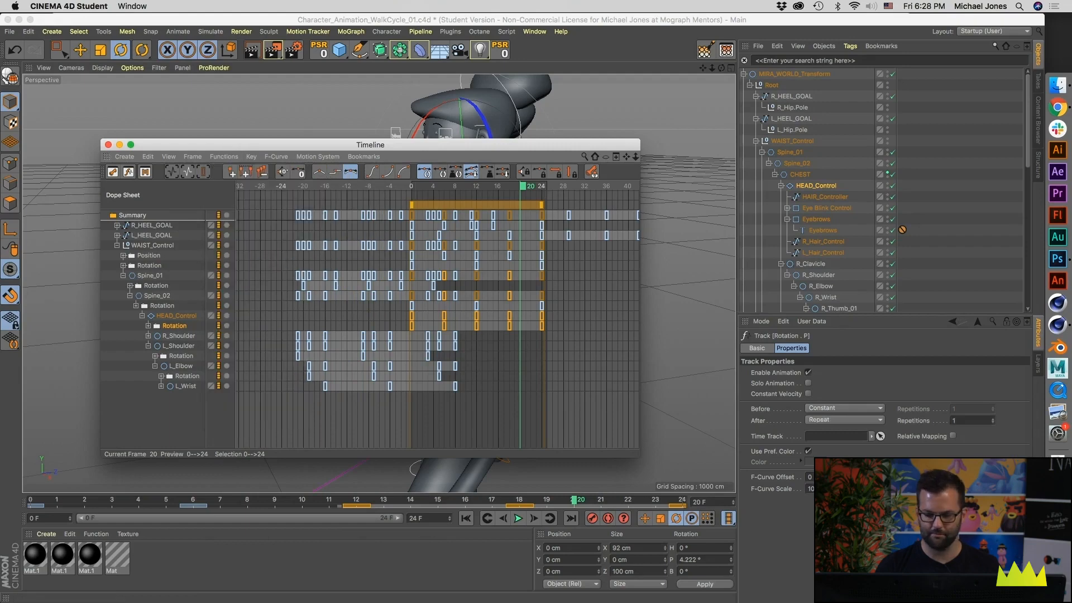
click(971, 420)
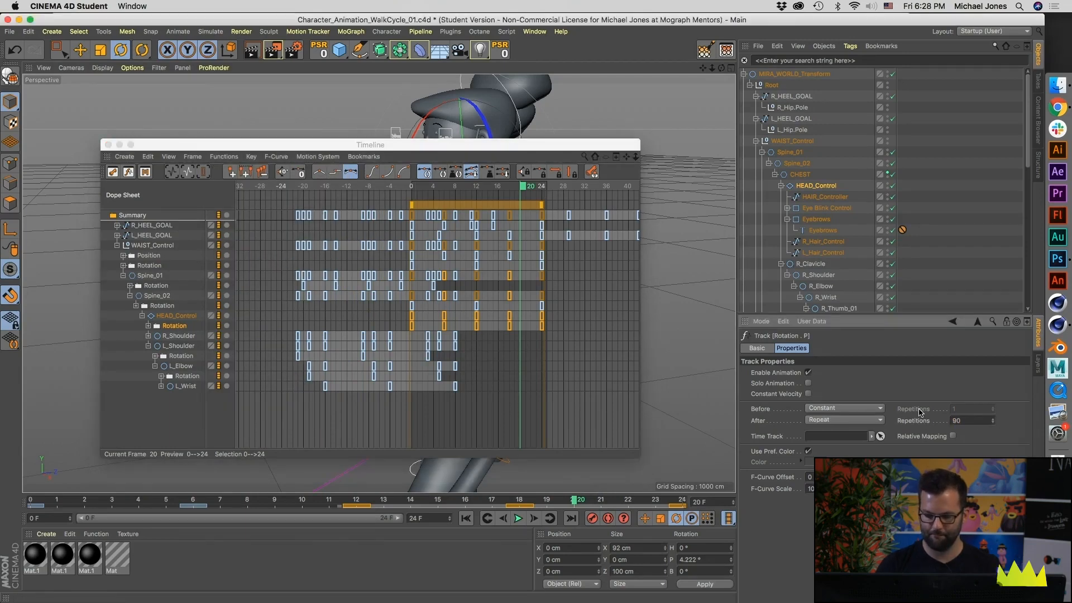
Step: Shift the HEAD_Control rotation keys back to span frames -7 to 17 during playback, and close the Timeline
drag(457, 207, 435, 209)
drag(399, 141, 826, 111)
click(518, 519)
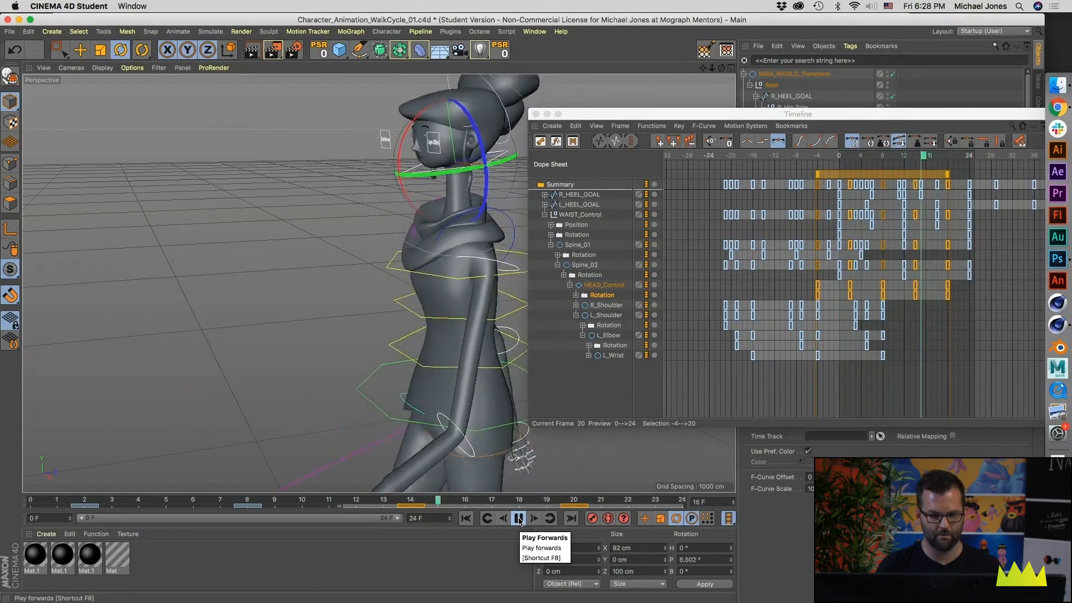
click(871, 176)
drag(872, 176, 860, 176)
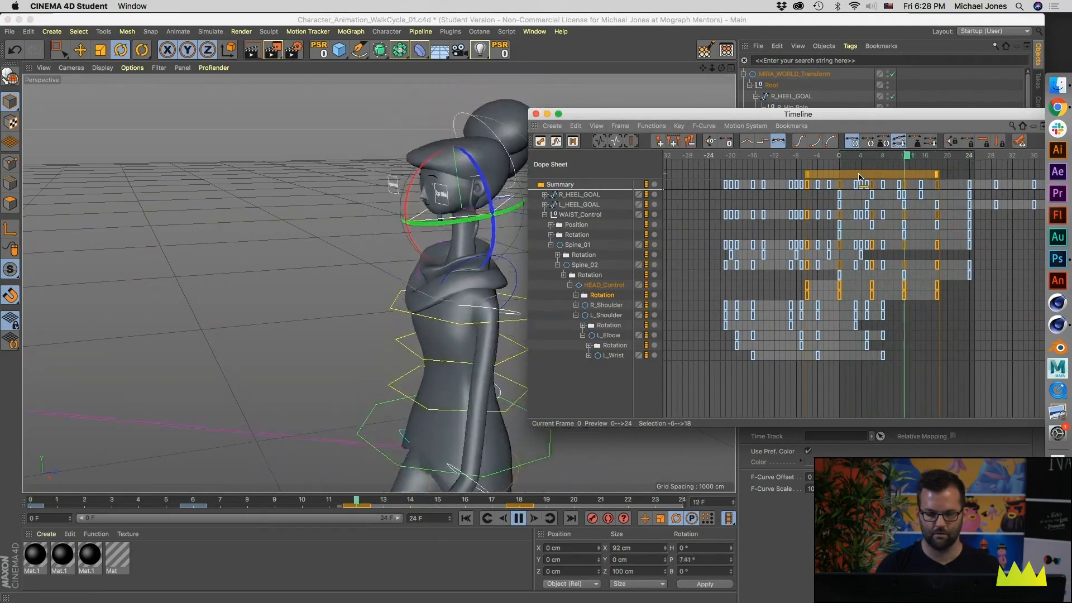
drag(880, 178, 872, 178)
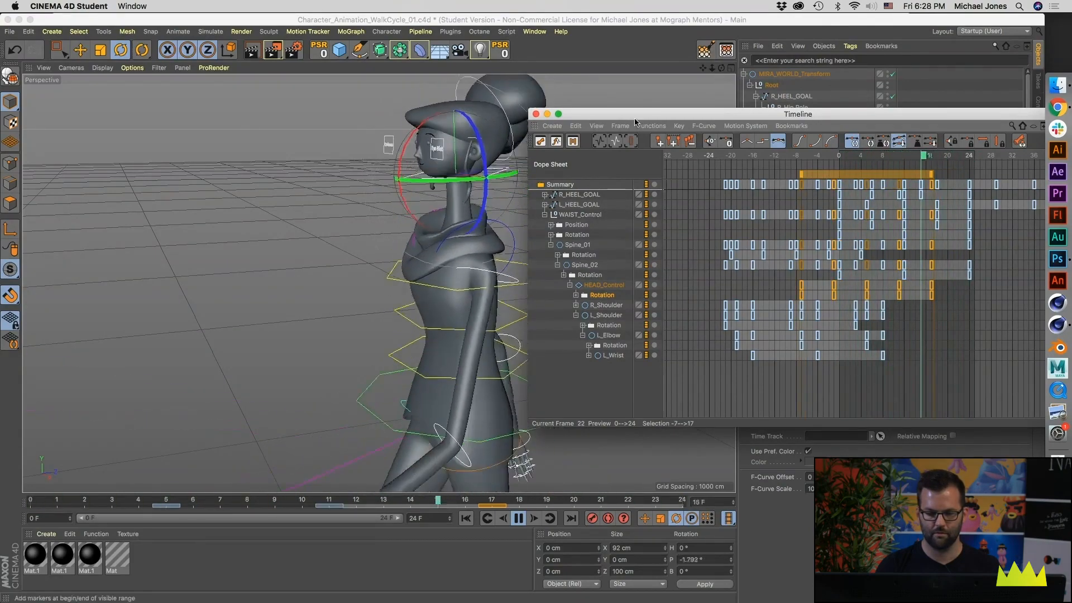
click(536, 113)
Step: Deselect all objects, set the animation's end frame to 23, and play the loop to check it
alt+right_drag(510, 179, 413, 178)
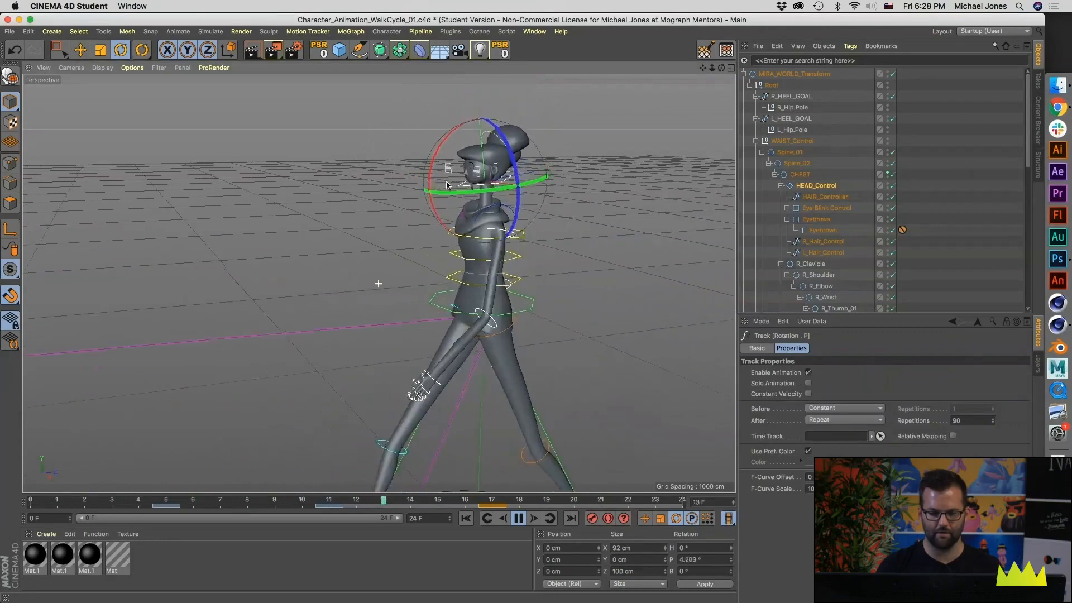
alt+drag(413, 178, 528, 176)
click(932, 194)
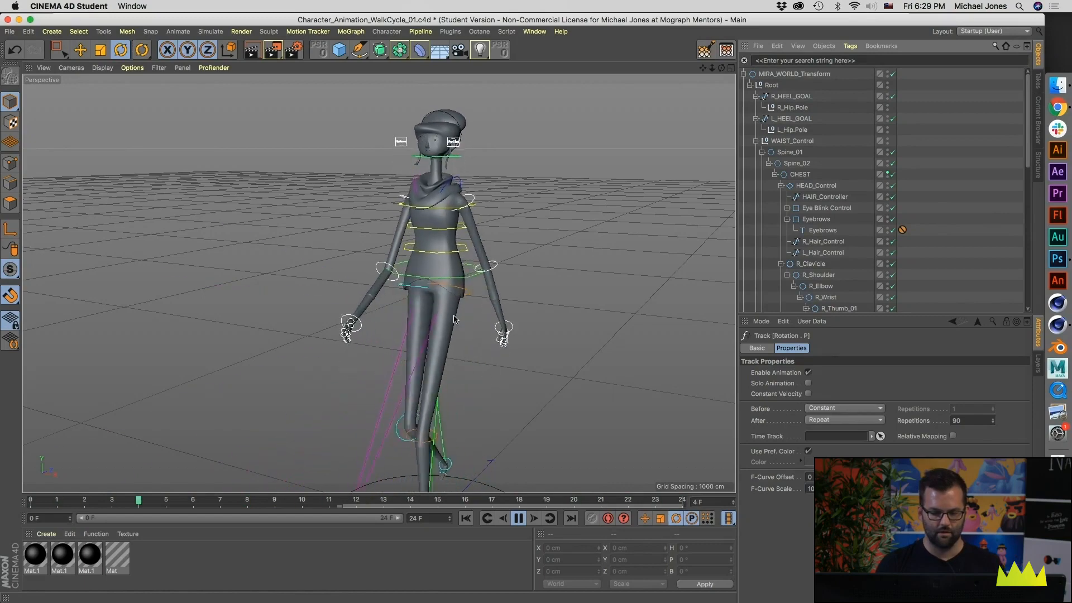
click(518, 518)
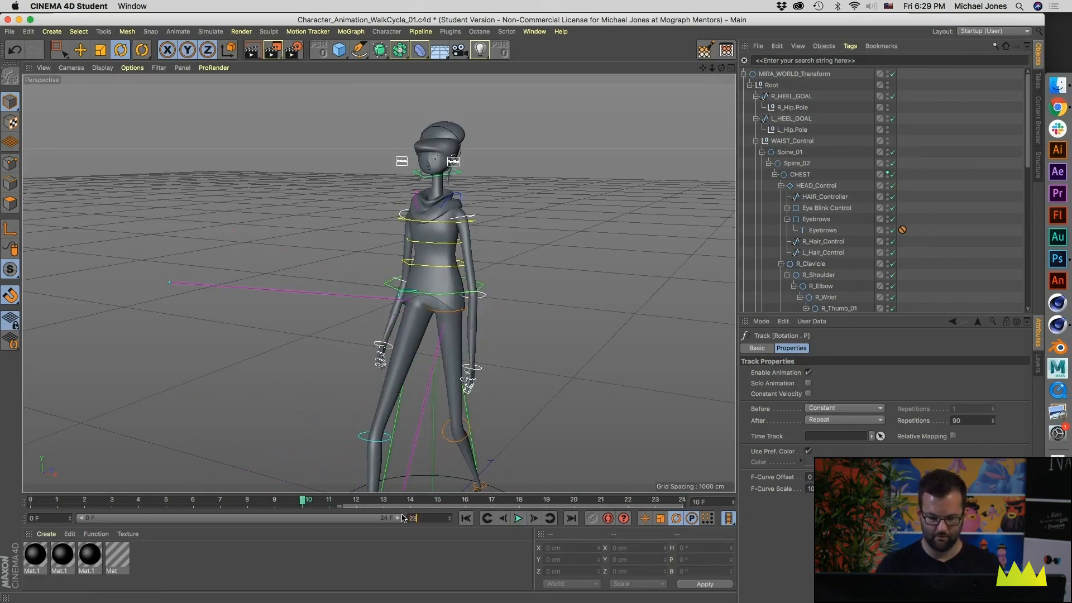
key(Return)
click(519, 518)
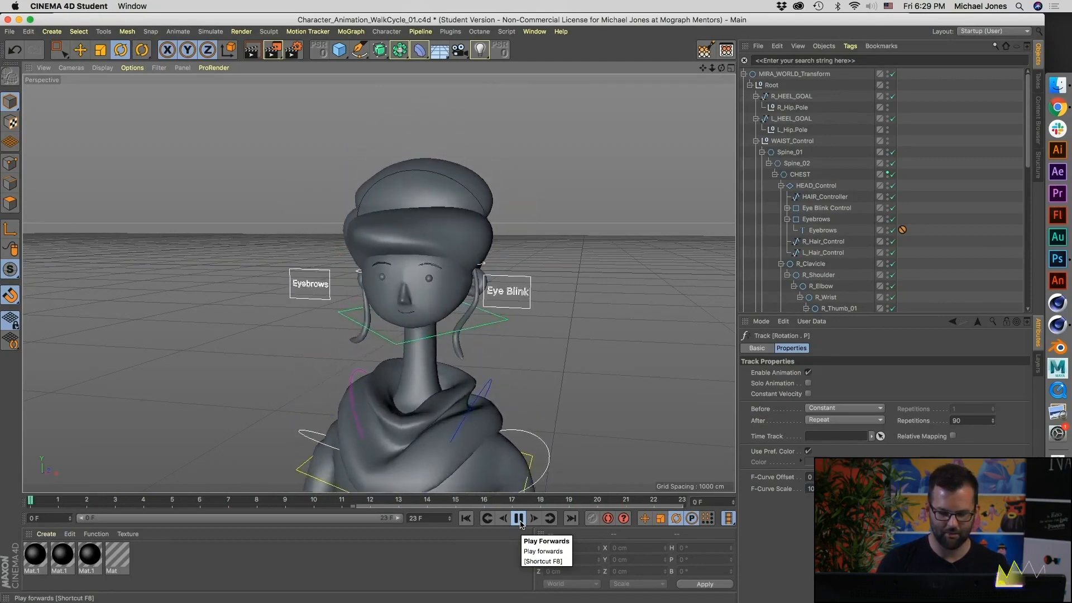
click(518, 518)
Step: Select R_Hair_Control and L_Hair_Control together, key their starting rotation at frame 0, and clear the selection
alt+drag(430, 297, 358, 231)
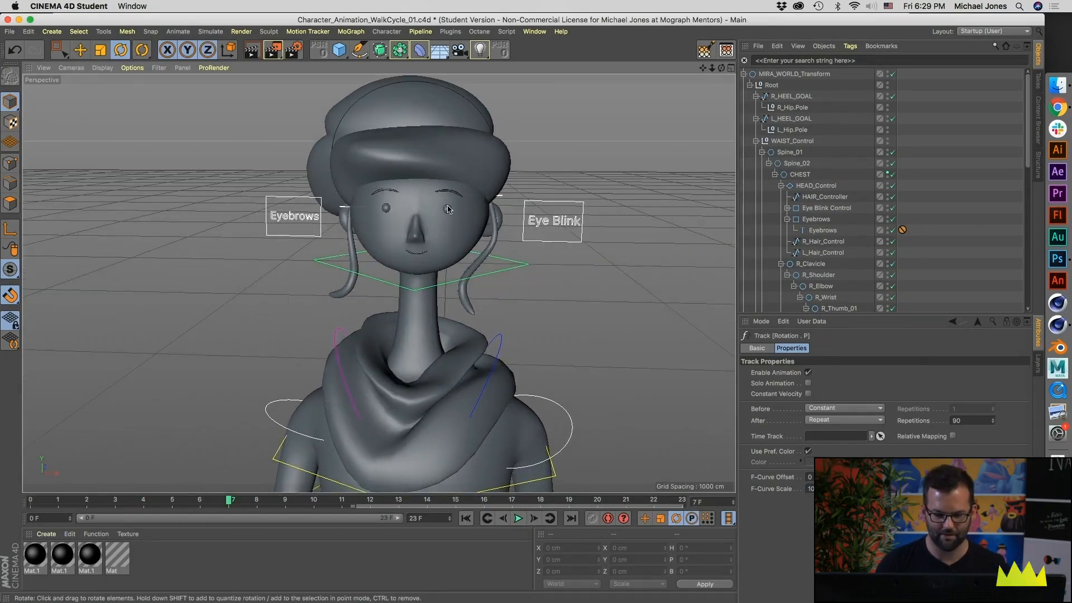
click(347, 210)
alt+drag(346, 210, 522, 203)
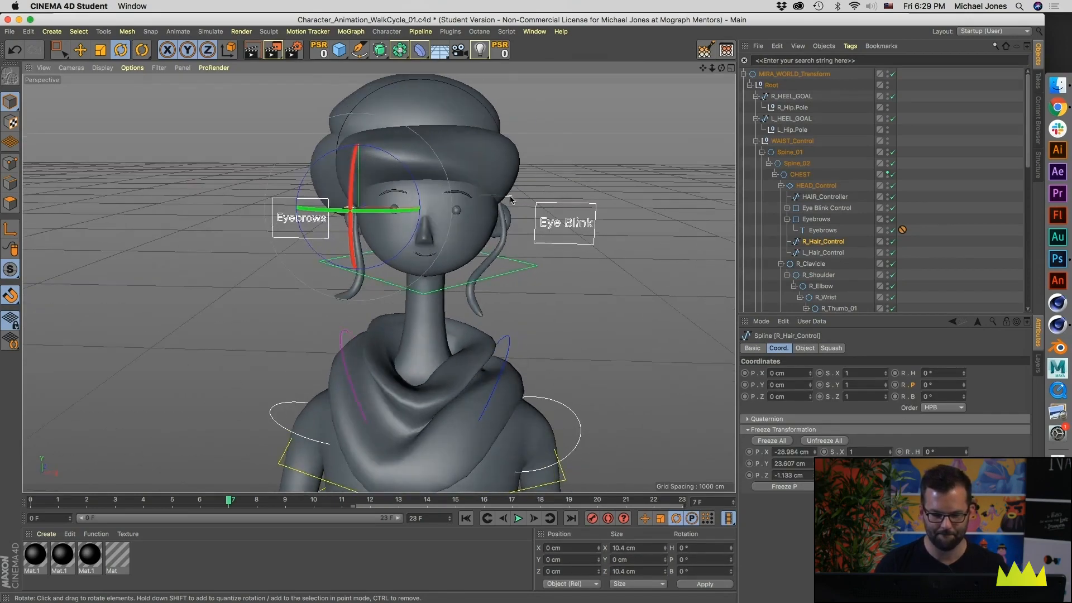
shift+click(510, 200)
drag(229, 499, 34, 494)
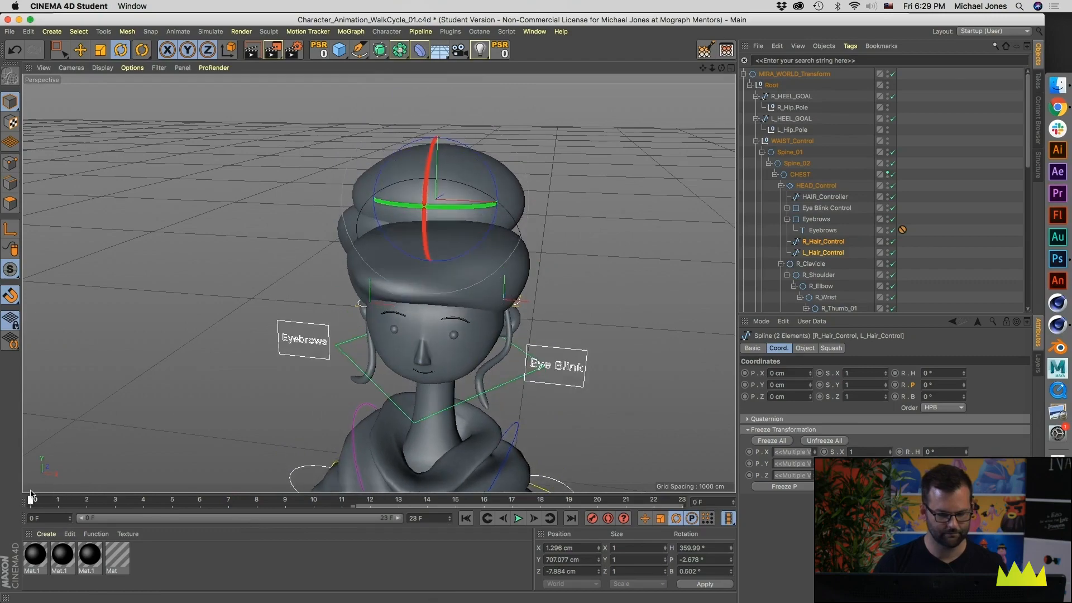
alt+drag(386, 280, 359, 241)
alt+right_drag(359, 242, 337, 250)
alt+drag(572, 458, 563, 462)
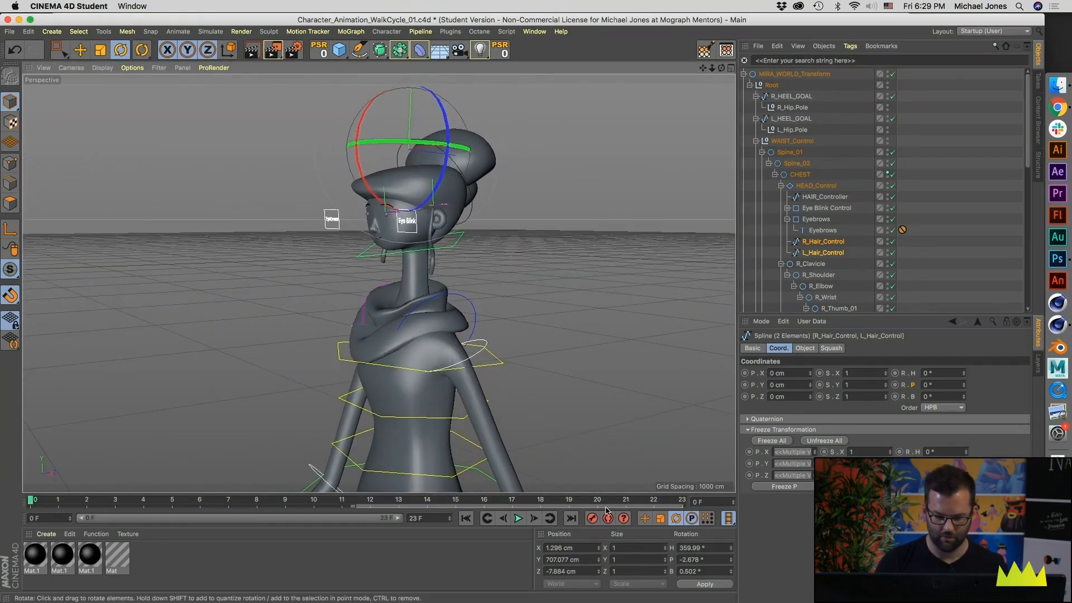
click(494, 237)
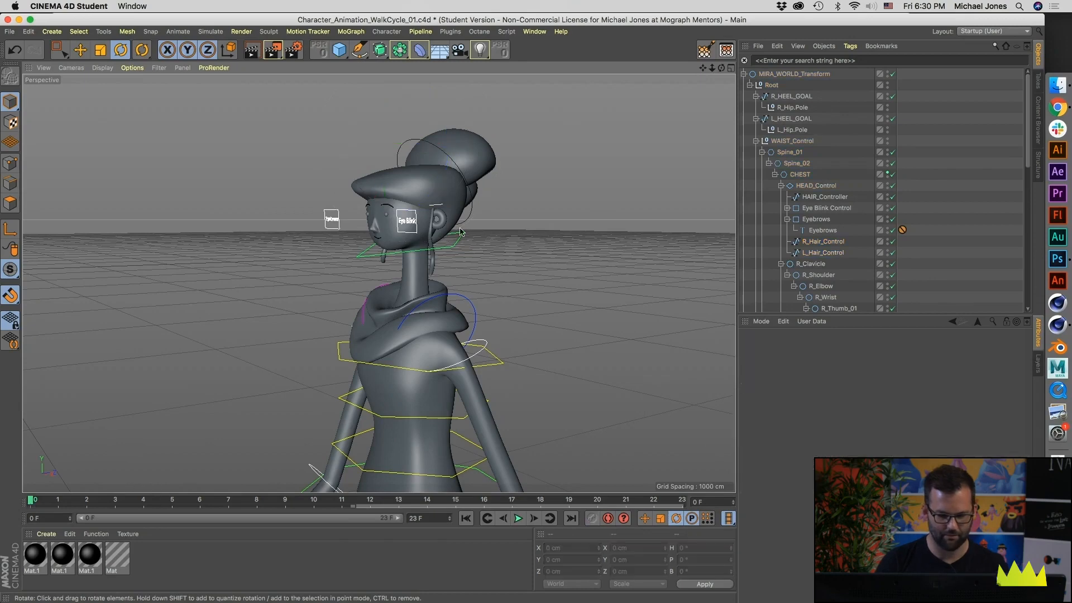
Step: Key the pitch rotation of L_Hair_Control at -12.129° on frame 6 and at 20.659° on frame 0
click(433, 209)
drag(128, 504, 199, 504)
drag(387, 159, 381, 150)
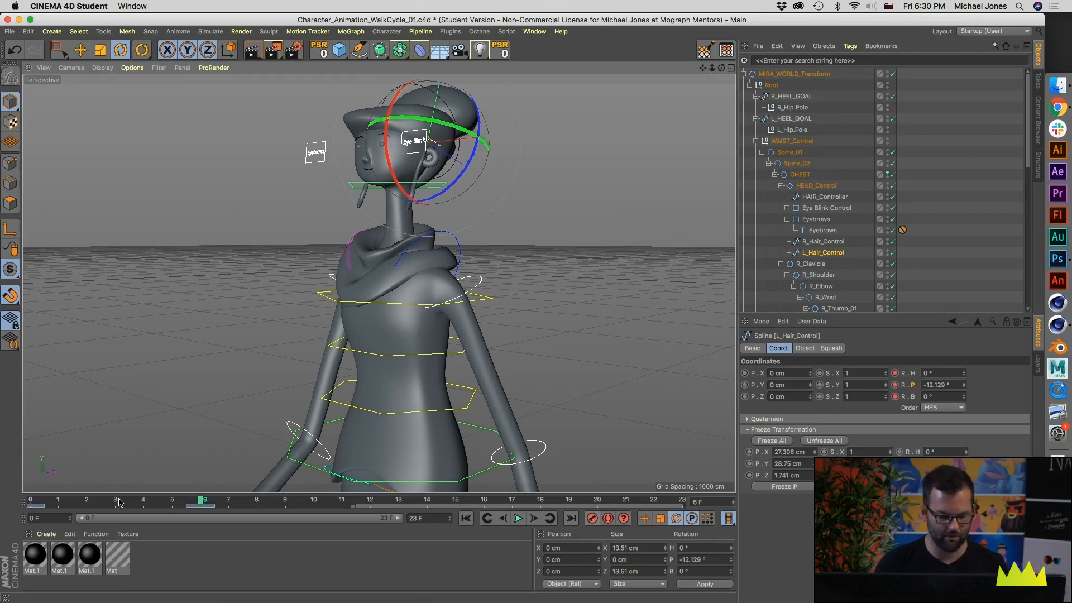
key(shift+f)
drag(398, 233, 406, 257)
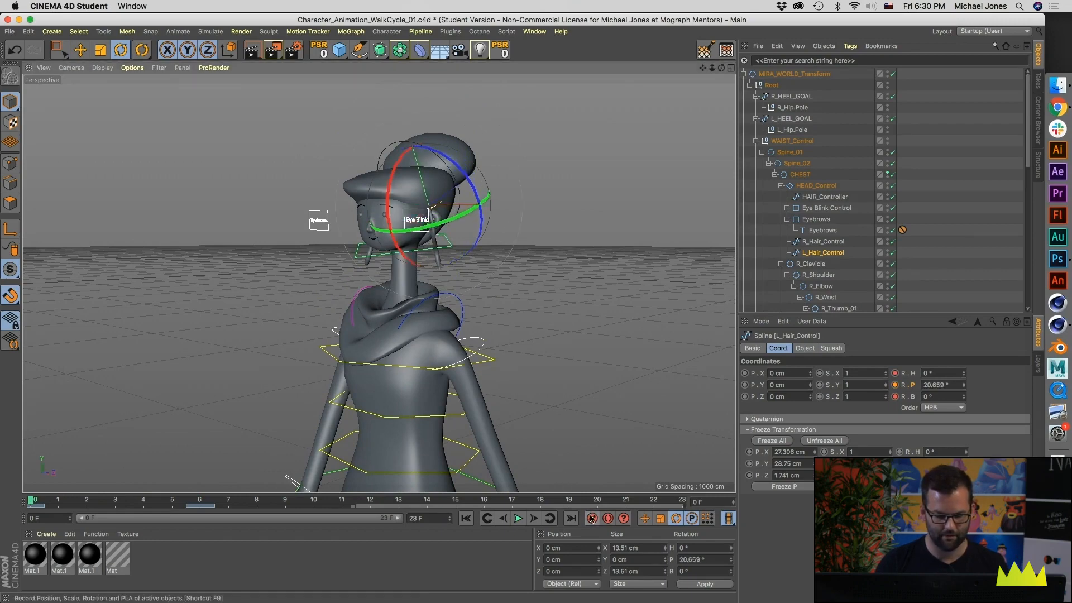
Step: Copy the L_Hair_Control keys from frames 0 and 6 onward to frames 12, 18 and 24
click(39, 507)
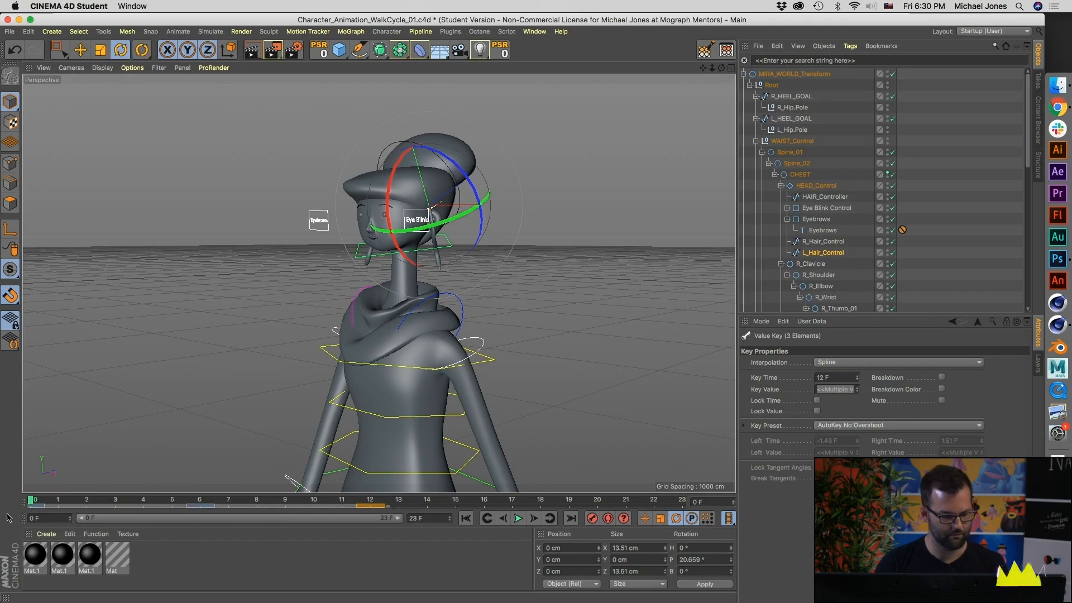
ctrl+drag(40, 508, 337, 497)
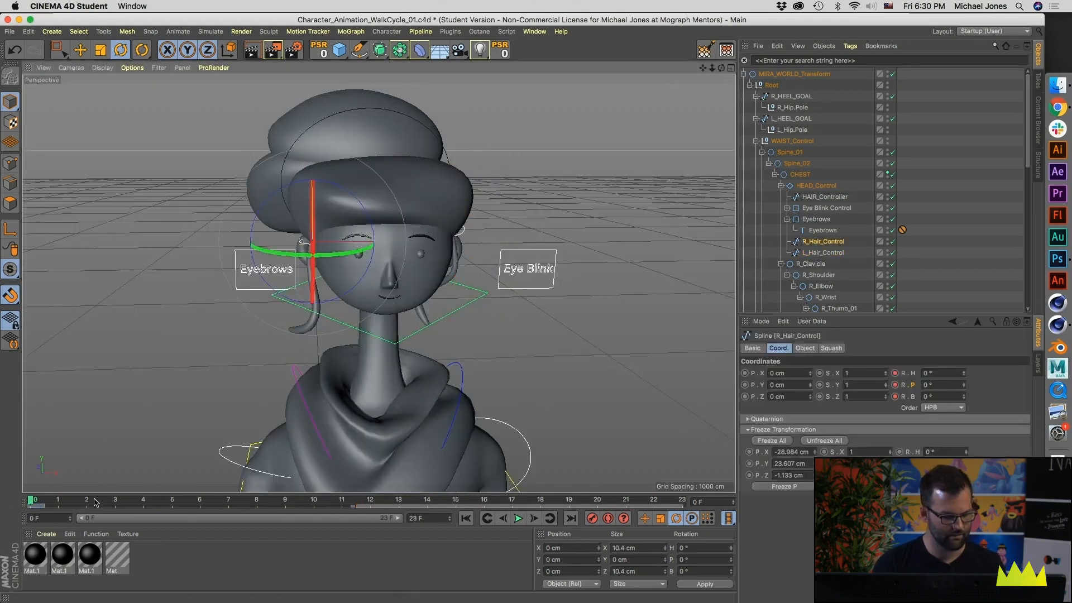
Step: Select R_Hair_Control at frame 6 and key its pitch rotation at -9.236°
drag(95, 502, 201, 503)
alt+drag(266, 333, 338, 247)
alt+middle_drag(338, 247, 350, 279)
alt+drag(339, 218, 376, 177)
alt+drag(378, 283, 195, 227)
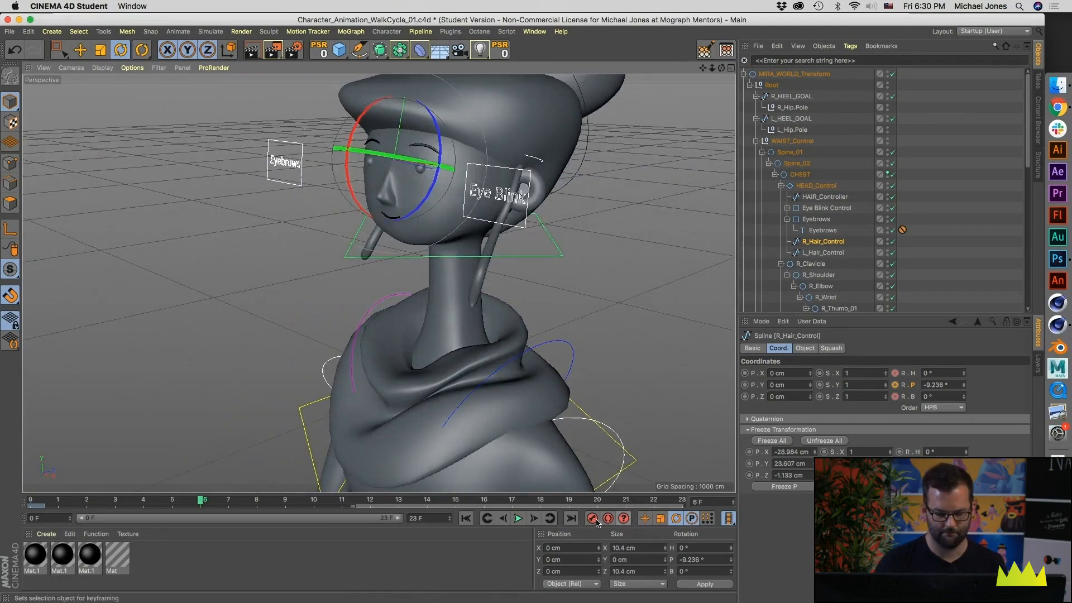
Step: Rotate R_Hair_Control to a pitch of 11.436° at frame 12 and record the key
drag(222, 504, 370, 501)
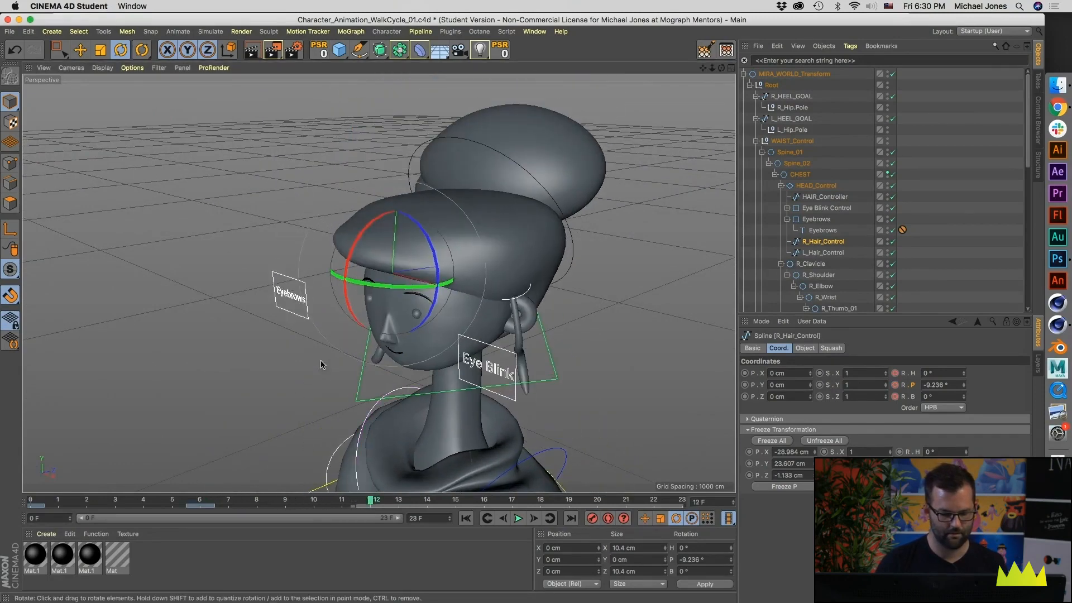
alt+drag(307, 374, 520, 315)
drag(364, 294, 360, 319)
click(592, 517)
Step: Copy R_Hair_Control's frame 12 key to frame 0, and duplicate the resulting key cycle to frames 12, 18 and 24
ctrl+drag(373, 505, 31, 503)
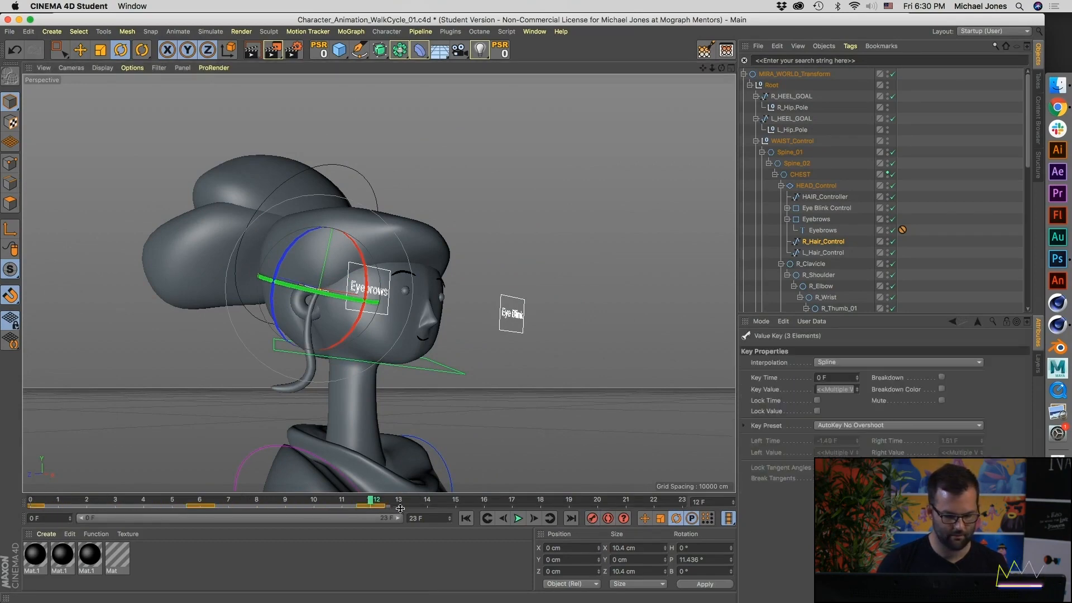
key(ctrl+z)
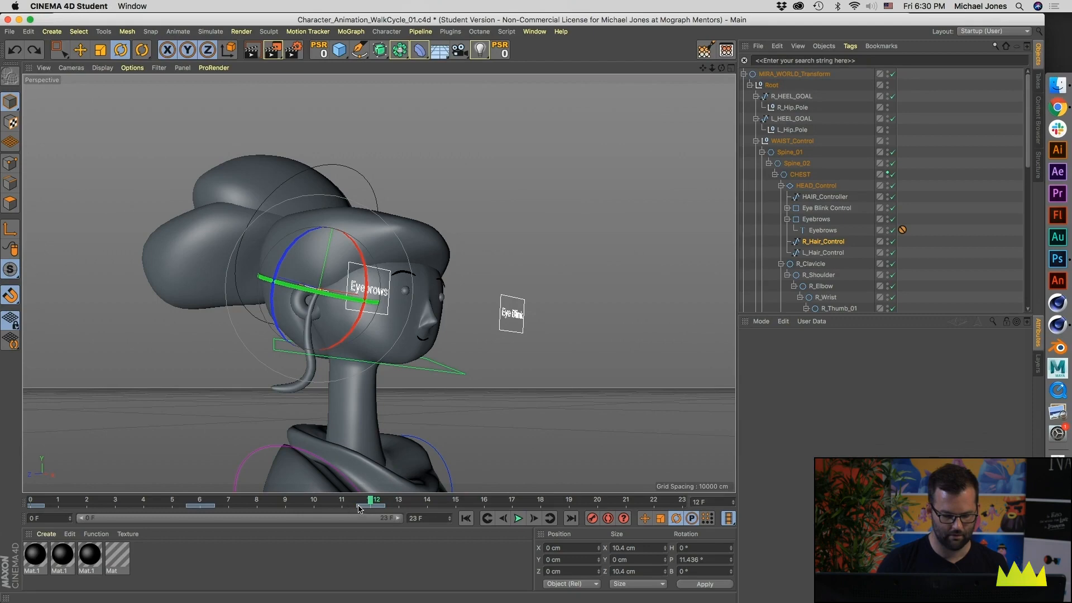
ctrl+drag(367, 505, 188, 511)
ctrl+drag(57, 516, 31, 510)
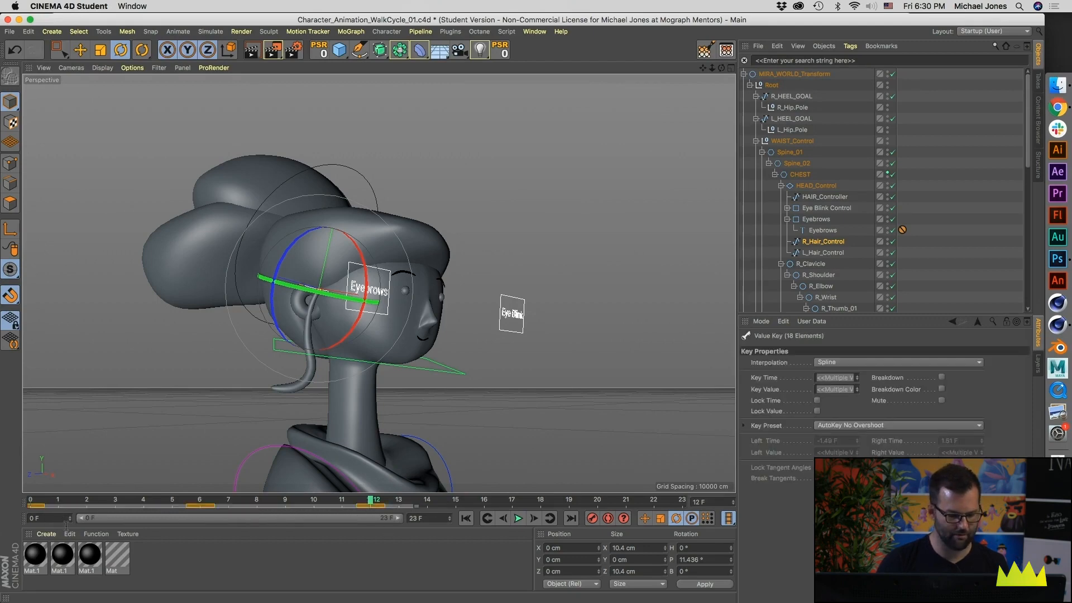
click(374, 508)
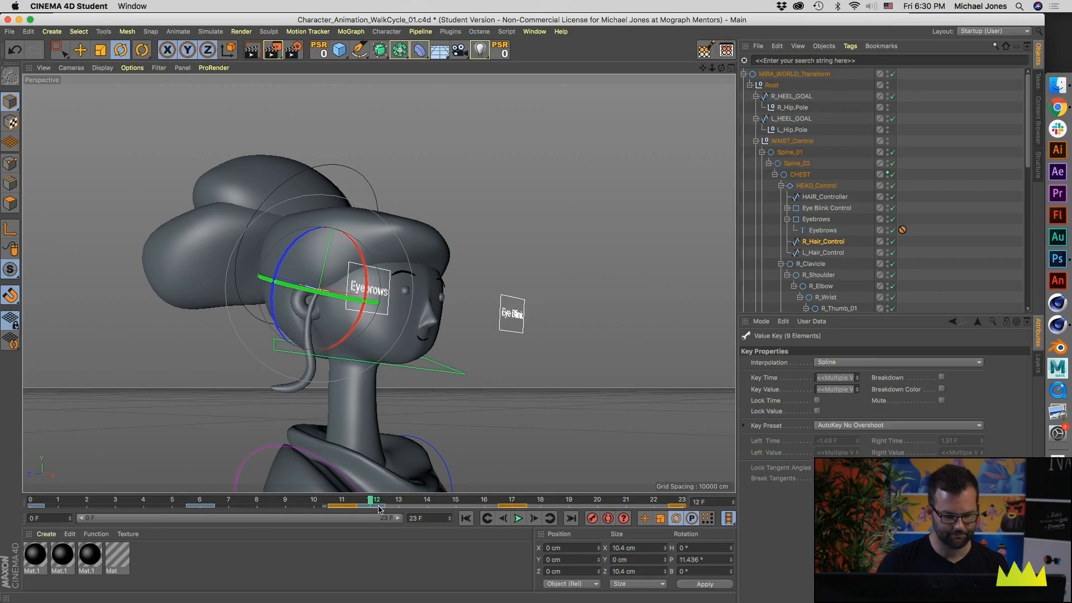
Step: Play the loop to check the motion of the hair strands, stop playback and deselect everything
drag(367, 502, 59, 501)
alt+right_drag(476, 232, 407, 263)
alt+drag(406, 262, 389, 278)
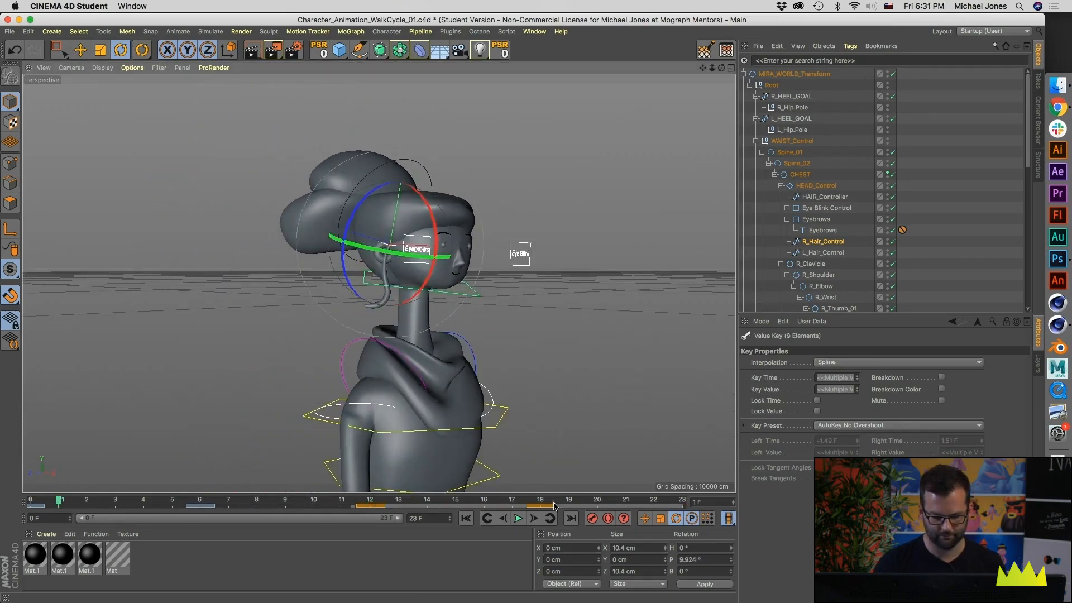
click(519, 520)
alt+right_drag(317, 221, 375, 222)
alt+drag(376, 223, 354, 249)
click(385, 262)
Step: Select R_Hair_Control and set its Squash to 0.37% at frame 0, keying the value
alt+drag(438, 271, 420, 277)
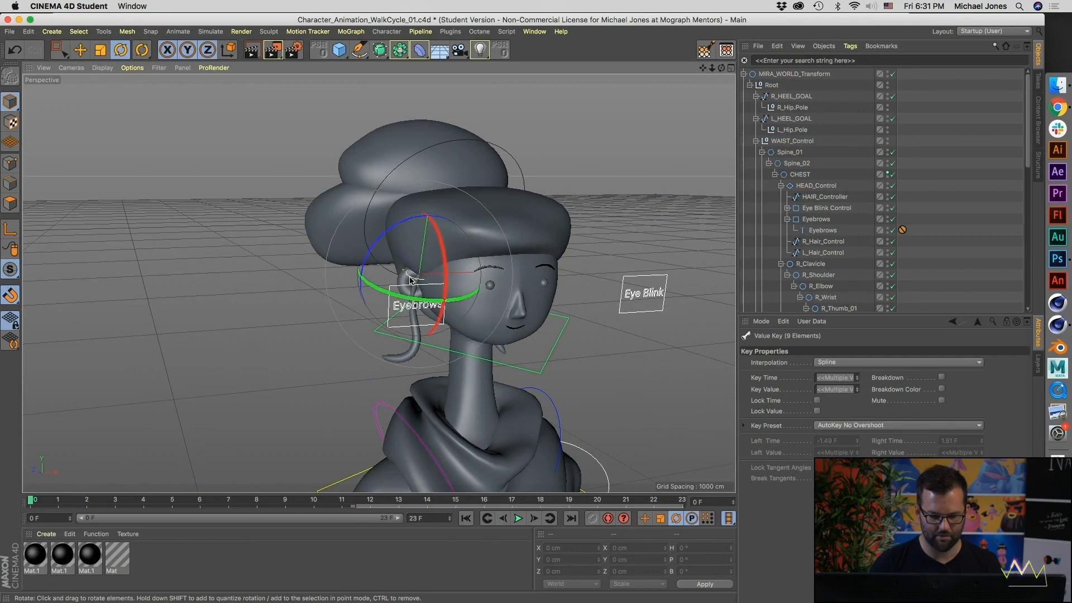
click(411, 278)
click(831, 347)
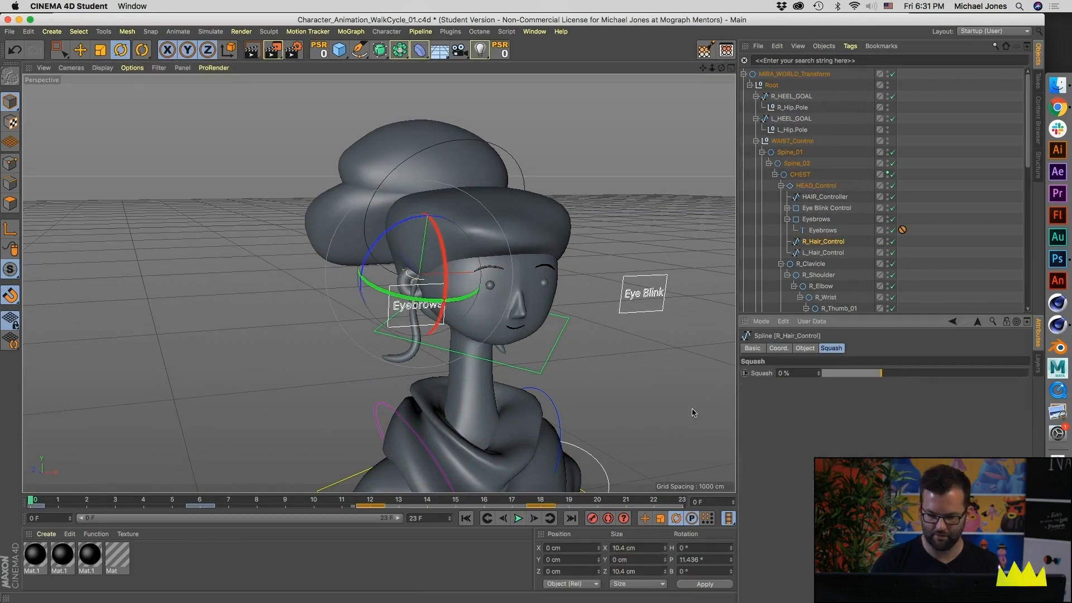
click(172, 505)
drag(171, 507, 28, 494)
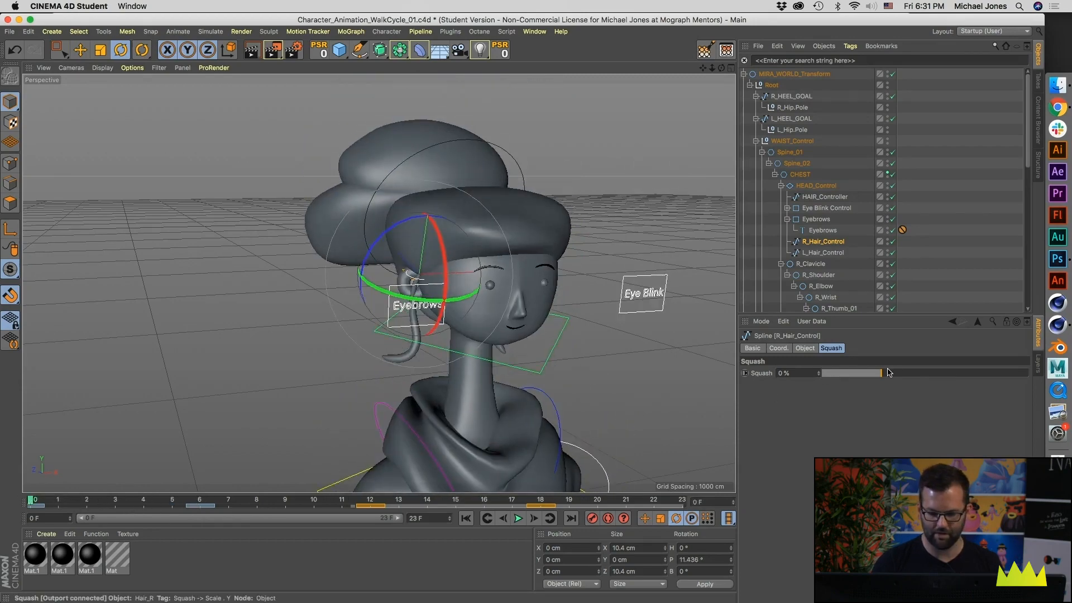
drag(881, 372, 912, 376)
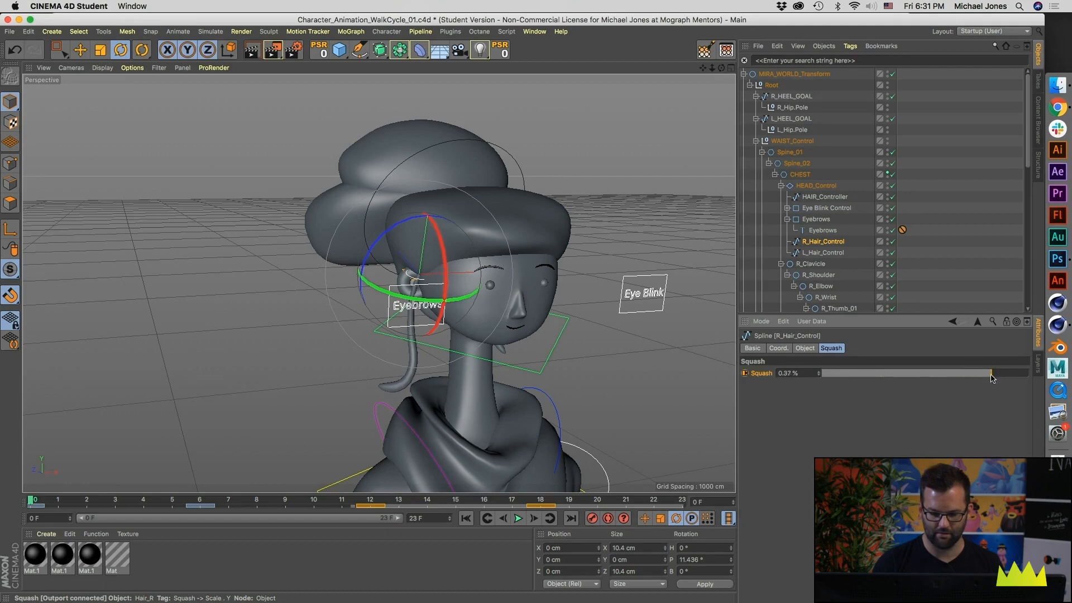
Step: Key R_Hair_Control's Squash at -0.2% on frame 8 and scrub back through the frames to check it
click(191, 504)
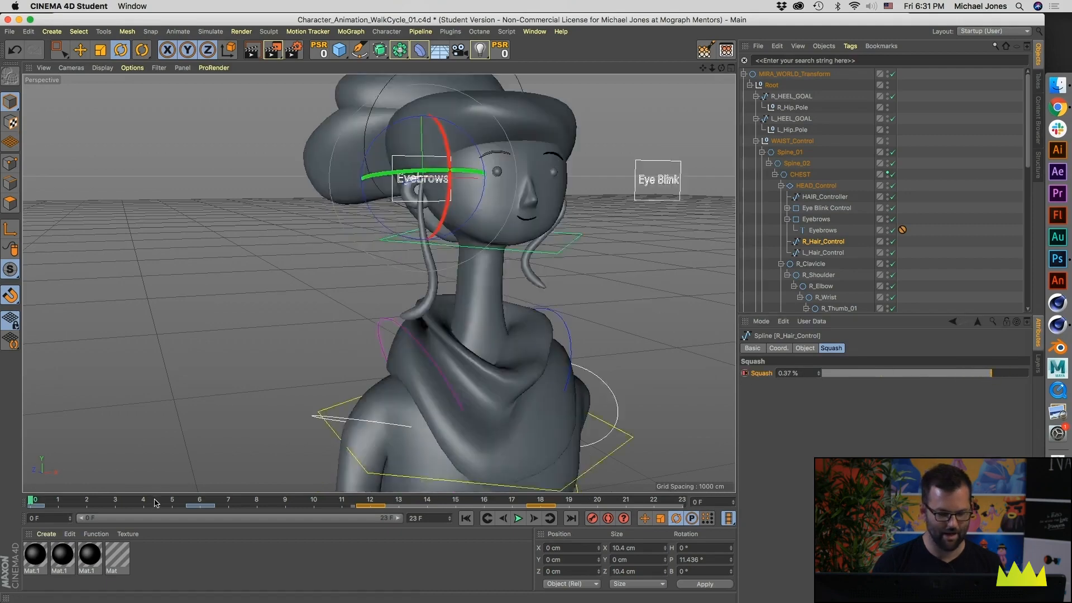
drag(197, 507, 265, 517)
drag(845, 373, 813, 376)
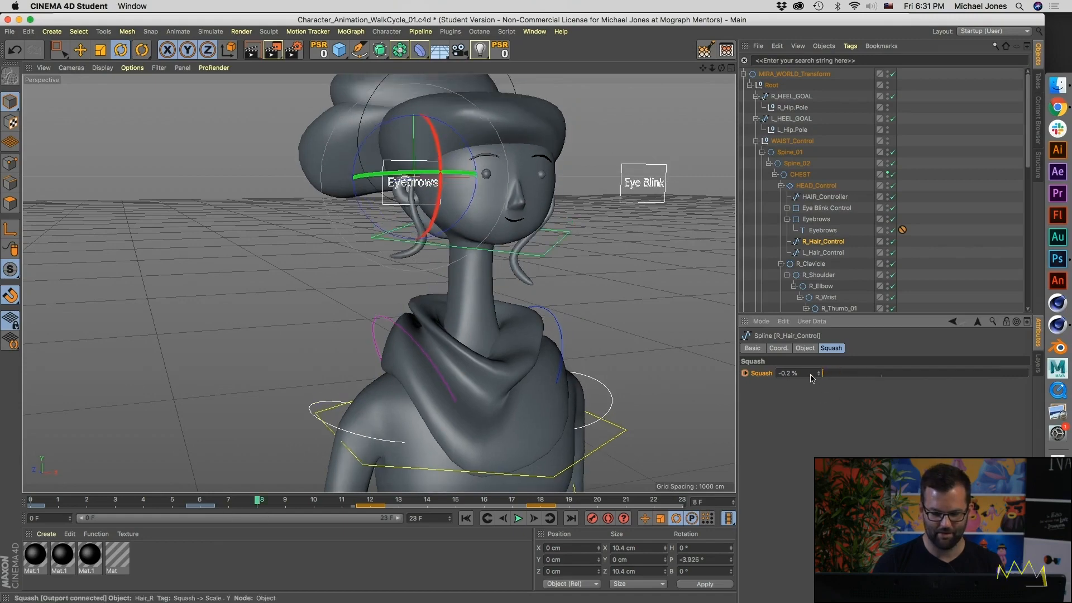
click(745, 373)
drag(229, 498, 93, 496)
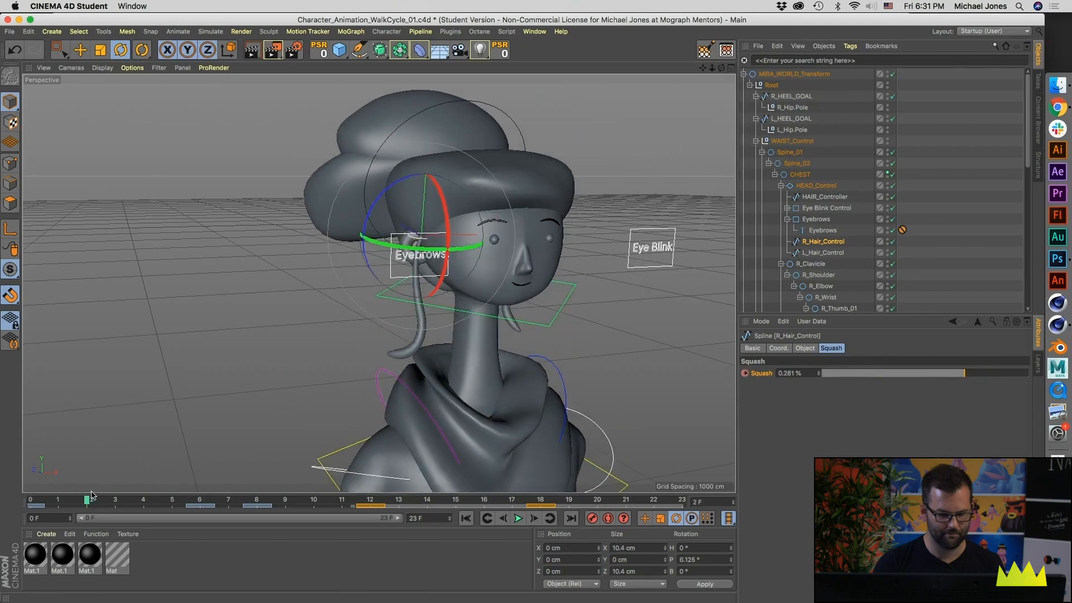
Step: Open the Timeline dope sheet and select the Squash track of R_Hair_Control
click(534, 32)
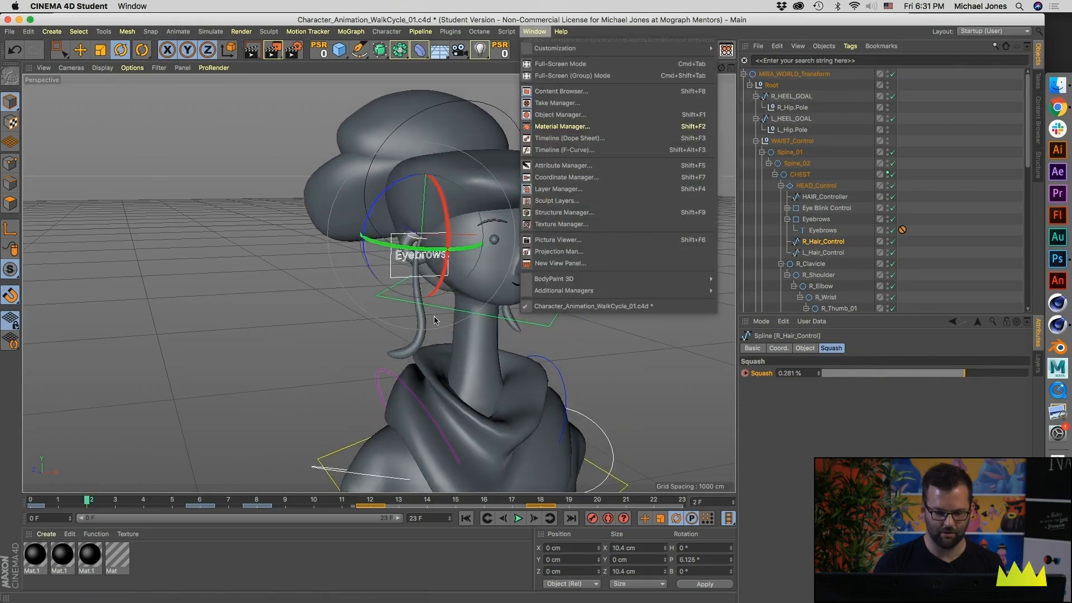
click(572, 143)
click(552, 305)
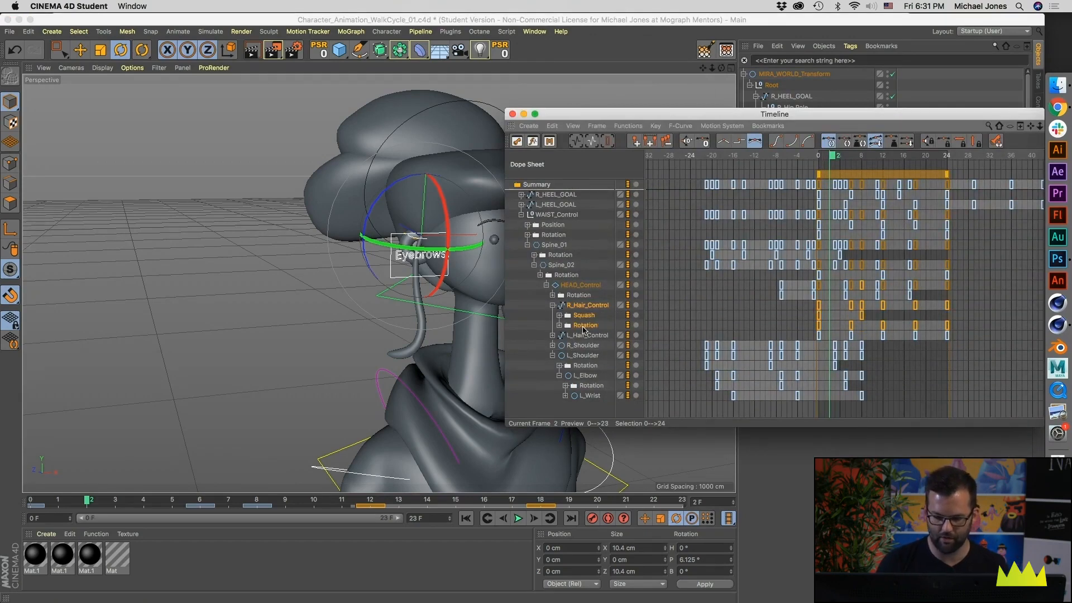
ctrl+click(583, 326)
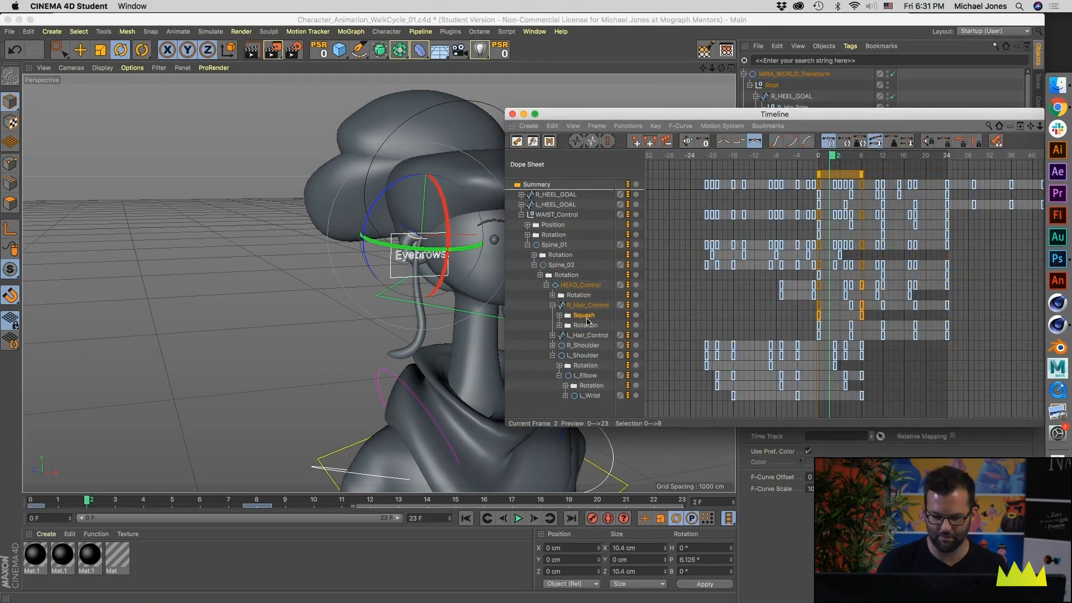
Step: Move the second Squash key to frame 6 and copy the Squash keys to frames 12, 18 and 24
alt+middle_drag(829, 302, 788, 304)
scroll(786, 305, up, 2)
scroll(830, 314, up, 3)
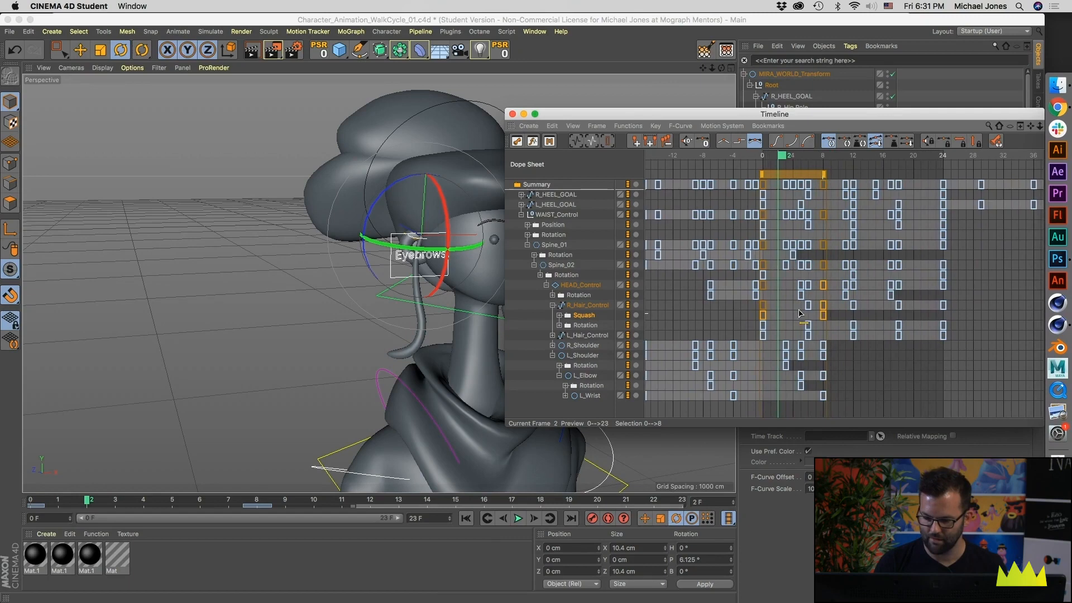
click(812, 319)
drag(823, 317, 812, 320)
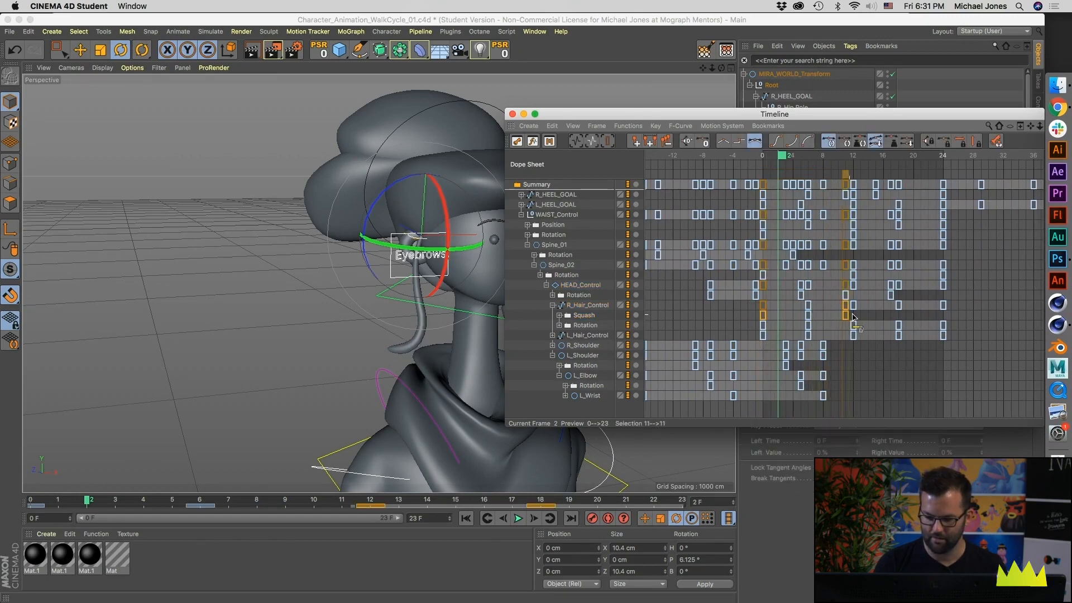
drag(746, 317, 853, 317)
shift+drag(746, 313, 964, 328)
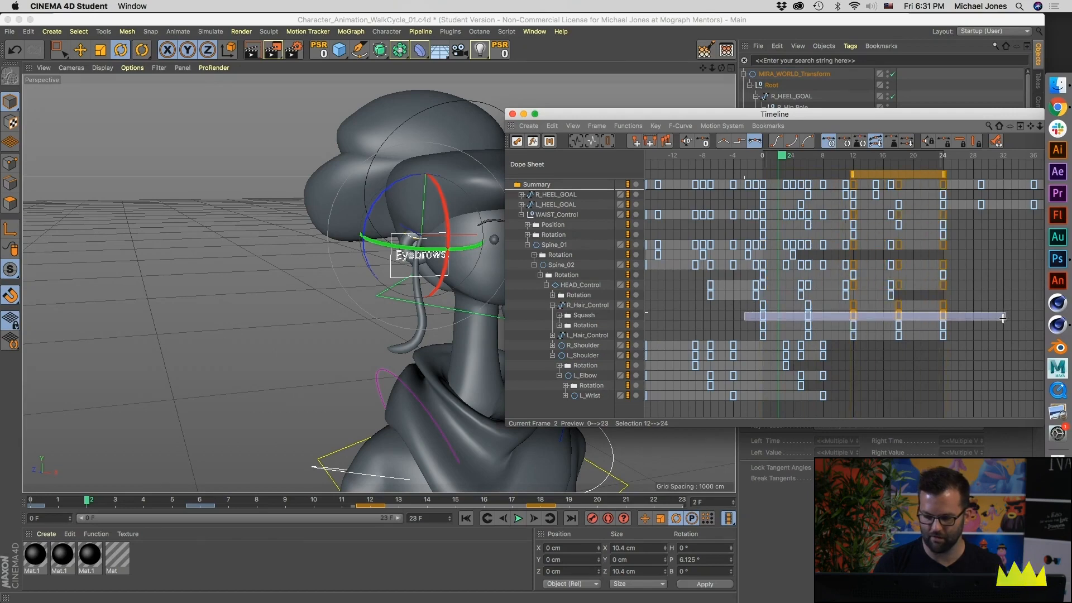
Step: Set R_Hair_Control's Squash track to Repeat After its last key with 90 repetitions
click(628, 126)
mouse_move(644, 156)
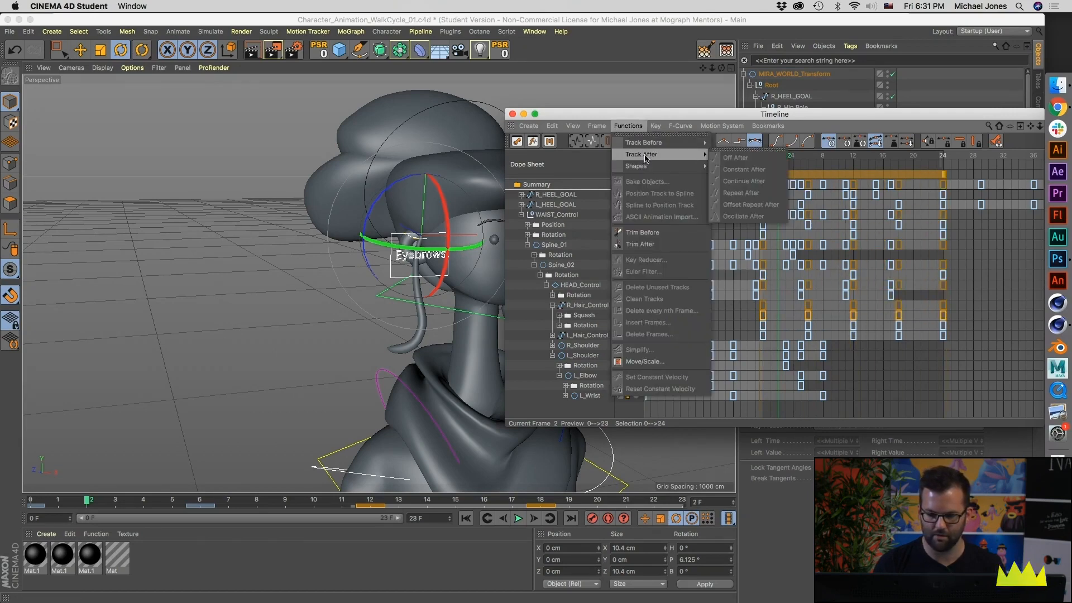
click(780, 345)
click(587, 315)
click(628, 125)
mouse_move(648, 154)
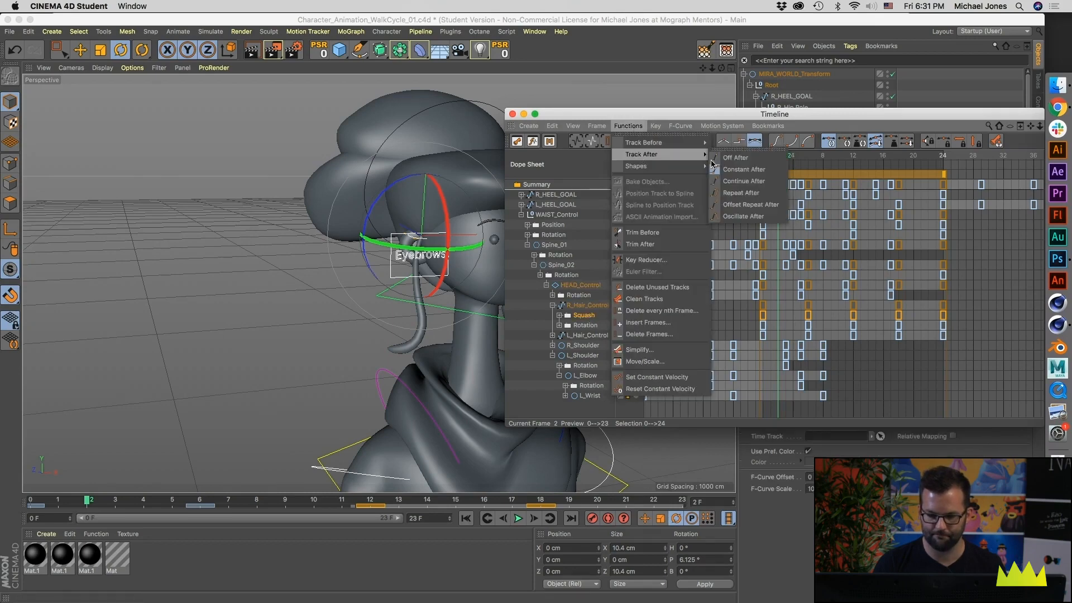
click(734, 193)
drag(739, 117, 303, 136)
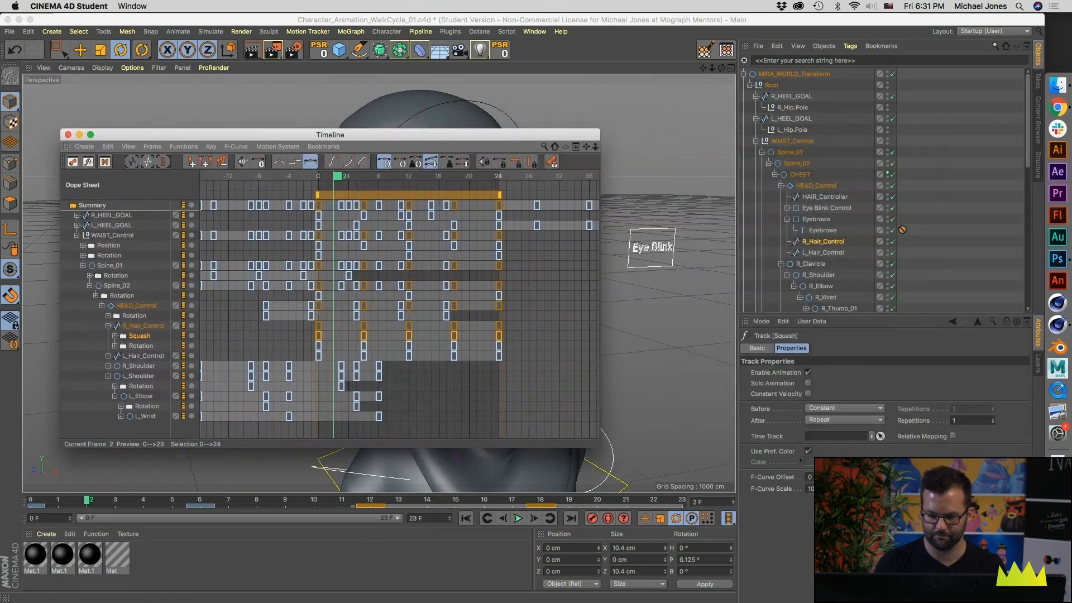
click(967, 419)
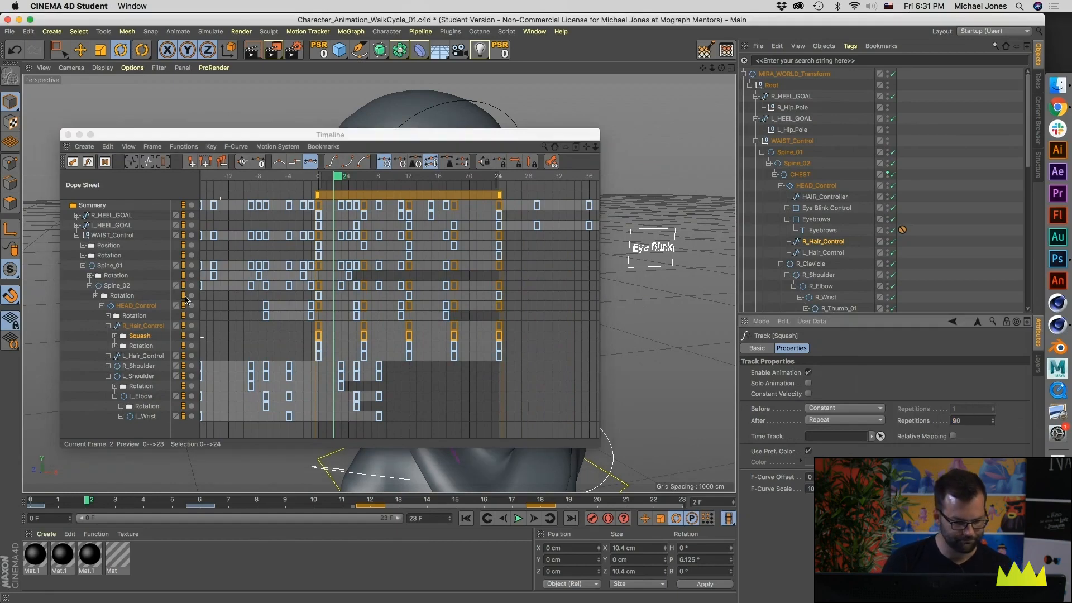
Step: Shift the R_Hair_Control Squash keys back to span frames -9 to 15
drag(116, 136, 572, 142)
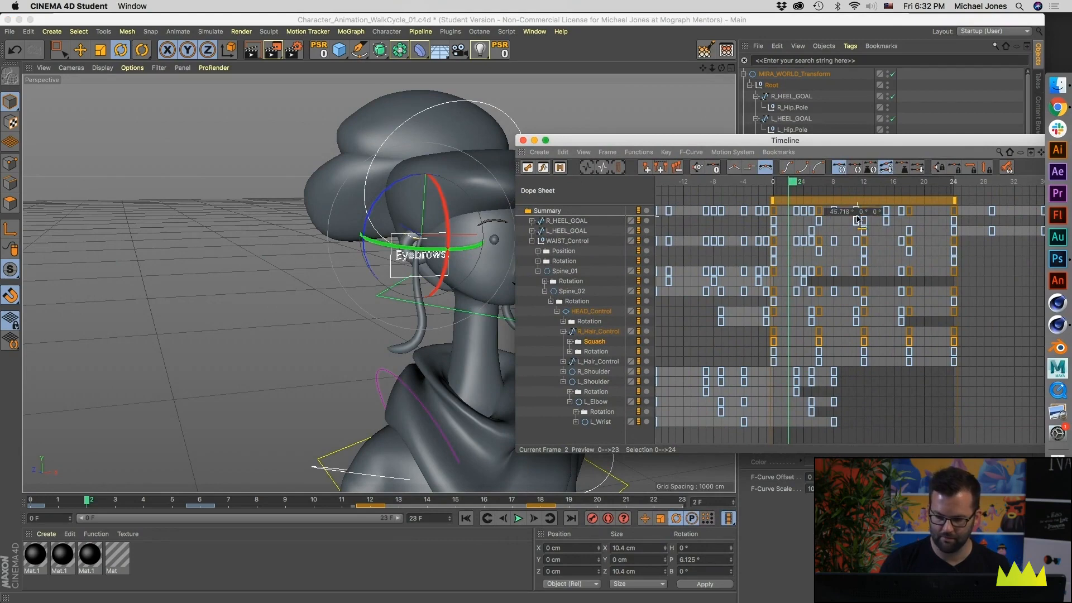
drag(828, 203, 765, 205)
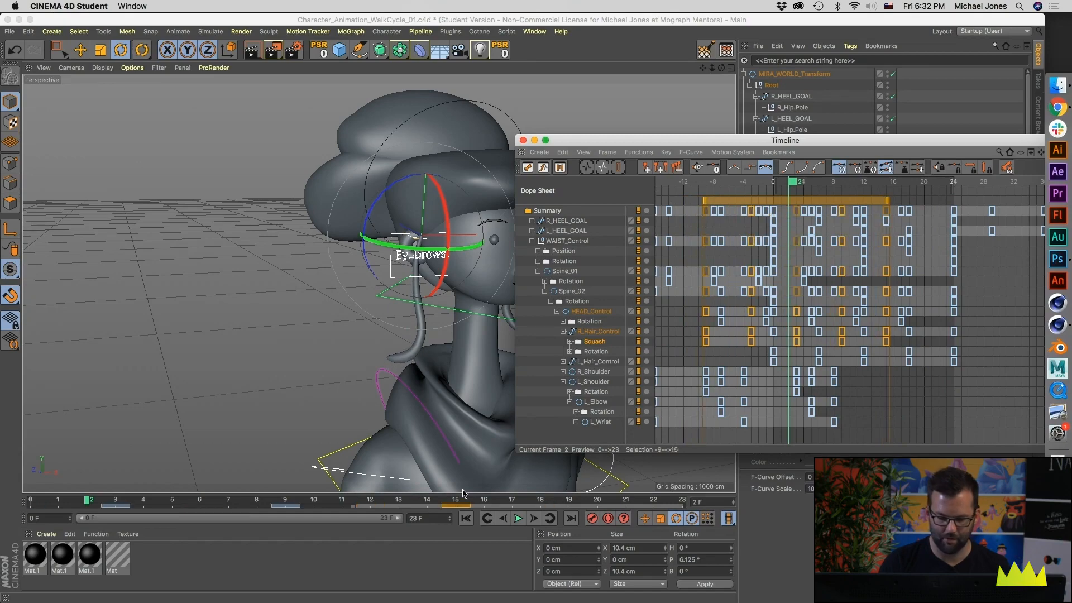
Step: Preview the loop, switch the Timeline to F-Curve mode and lower the three peak keys of R_Hair_Control's Squash curve to 0.179 %
click(517, 519)
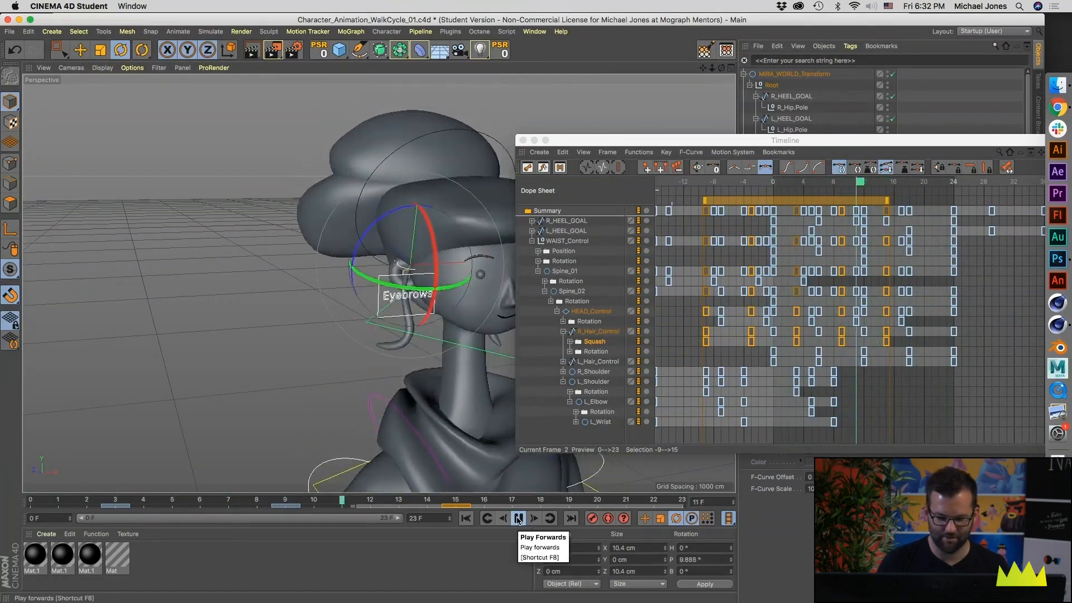
click(517, 517)
click(568, 201)
key(Tab)
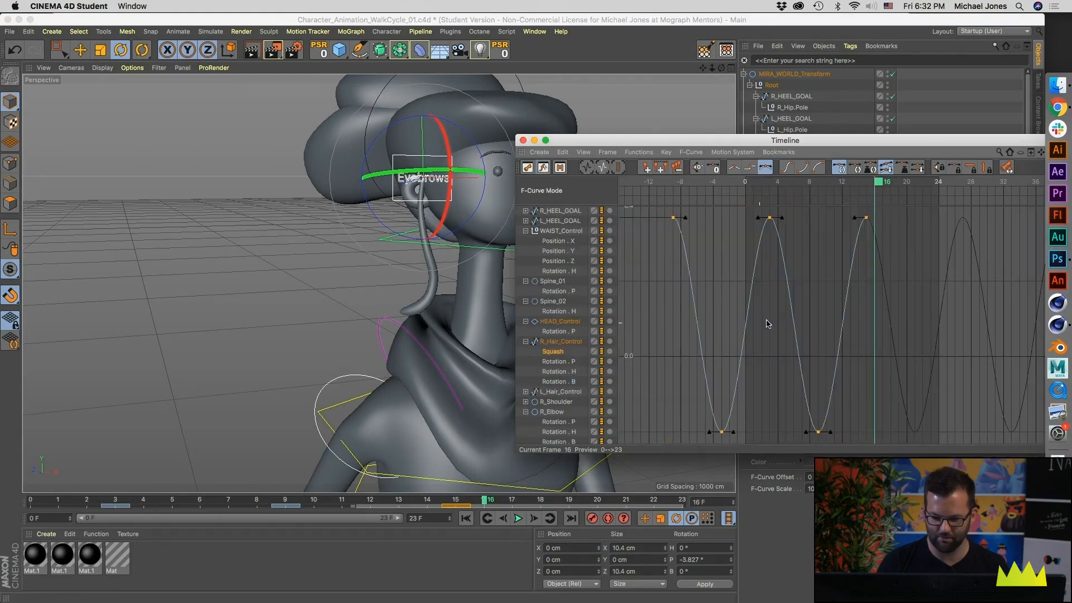
drag(769, 190, 771, 188)
drag(653, 264, 893, 279)
drag(770, 273, 773, 305)
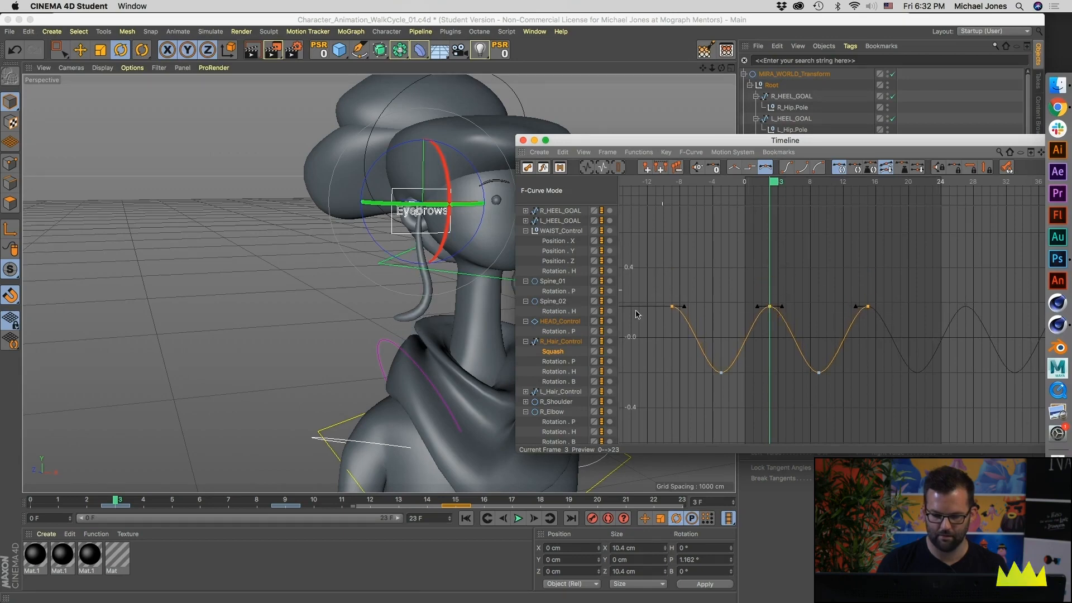
Step: Play back the walk cycle to check the right hair's squash motion, and close the Timeline
click(518, 518)
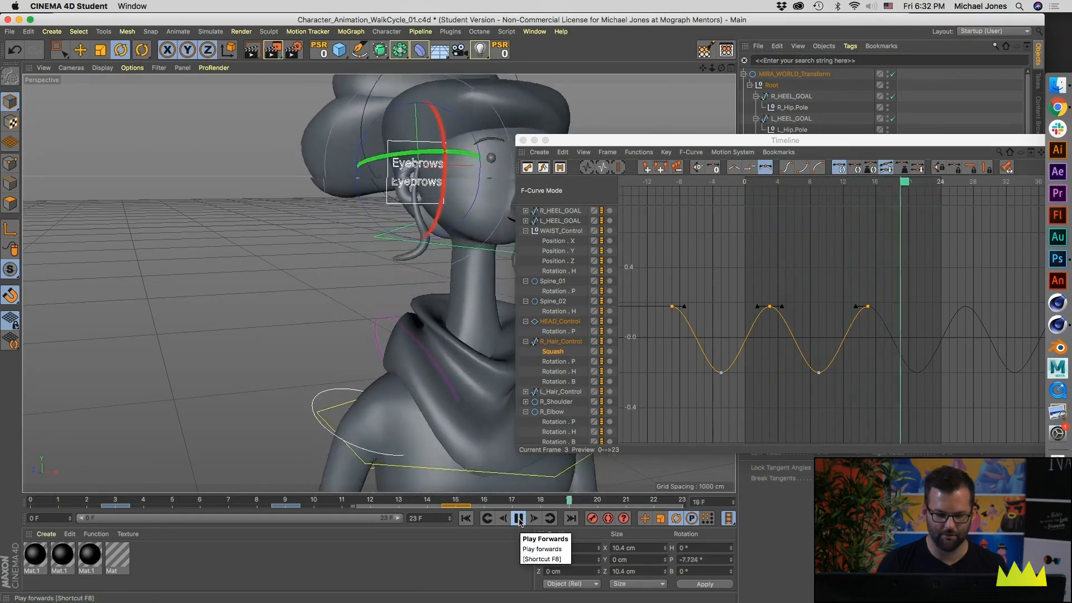
click(518, 518)
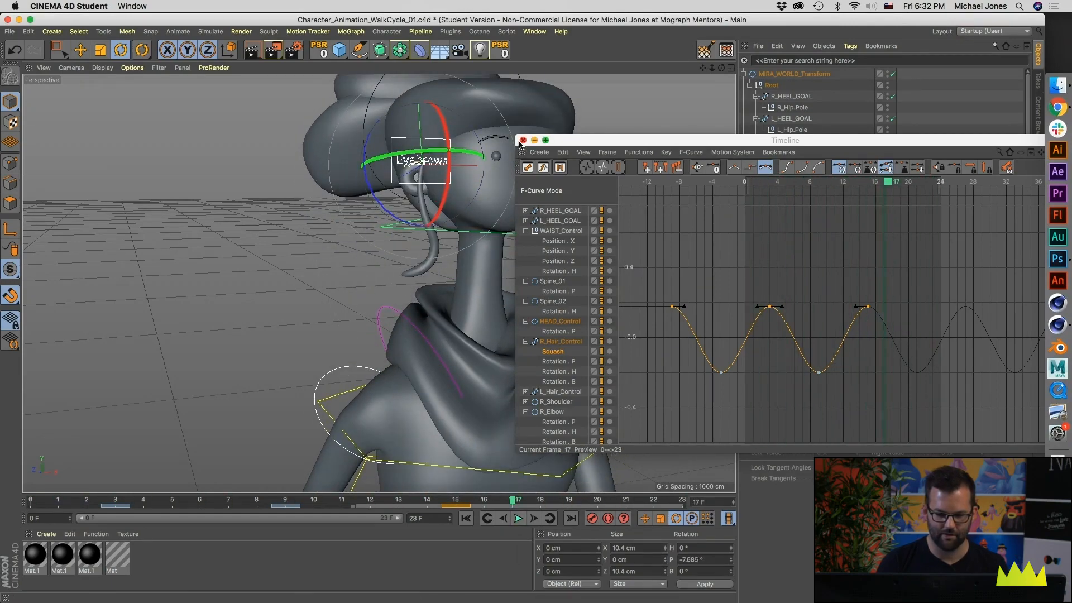
click(522, 142)
Step: Set L_Hair_Control's Squash to 0.27 % at frame 0 and keyframe it
alt+drag(369, 279, 525, 289)
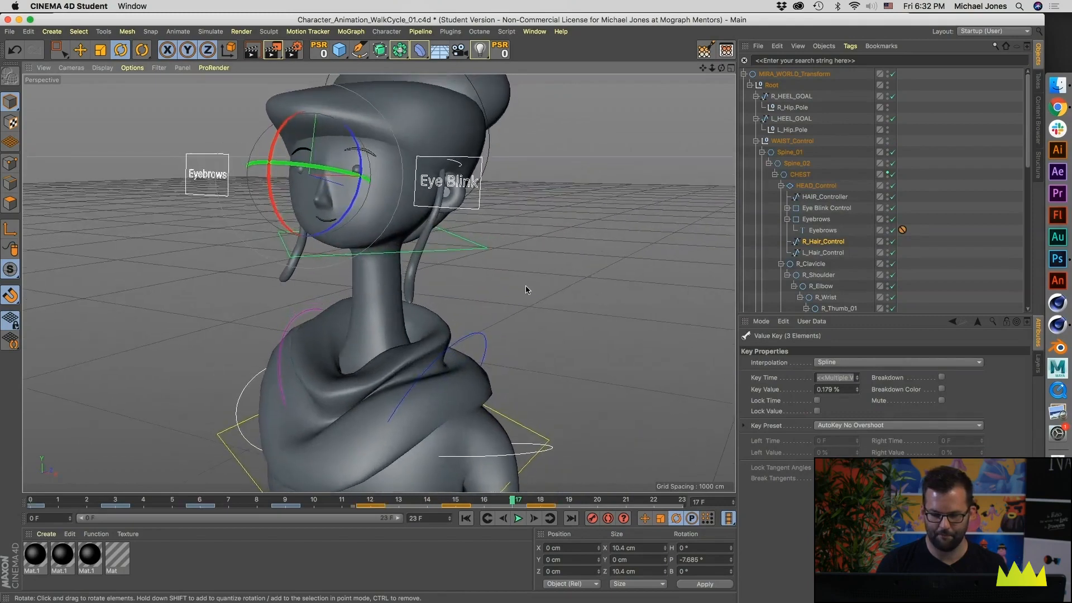
click(835, 253)
alt+drag(445, 165, 451, 193)
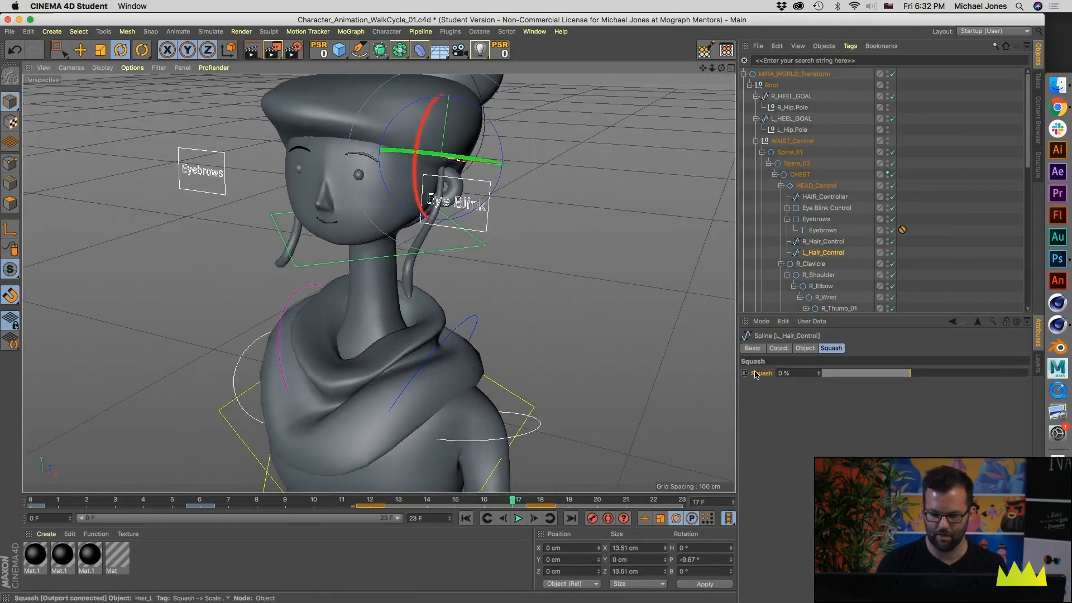
drag(163, 499, 29, 500)
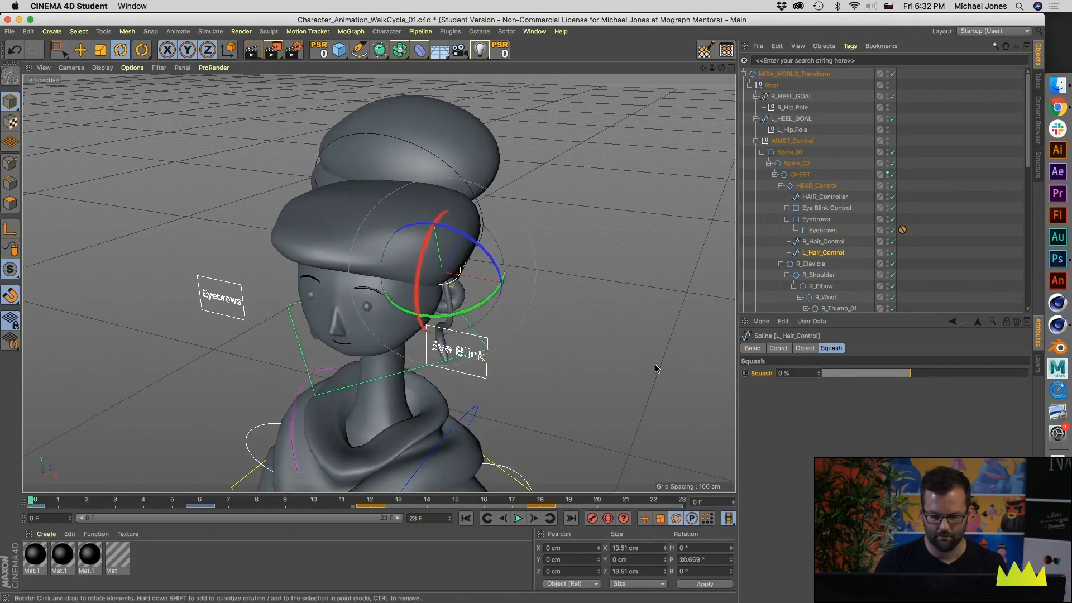
alt+drag(655, 365, 610, 339)
drag(908, 373, 993, 374)
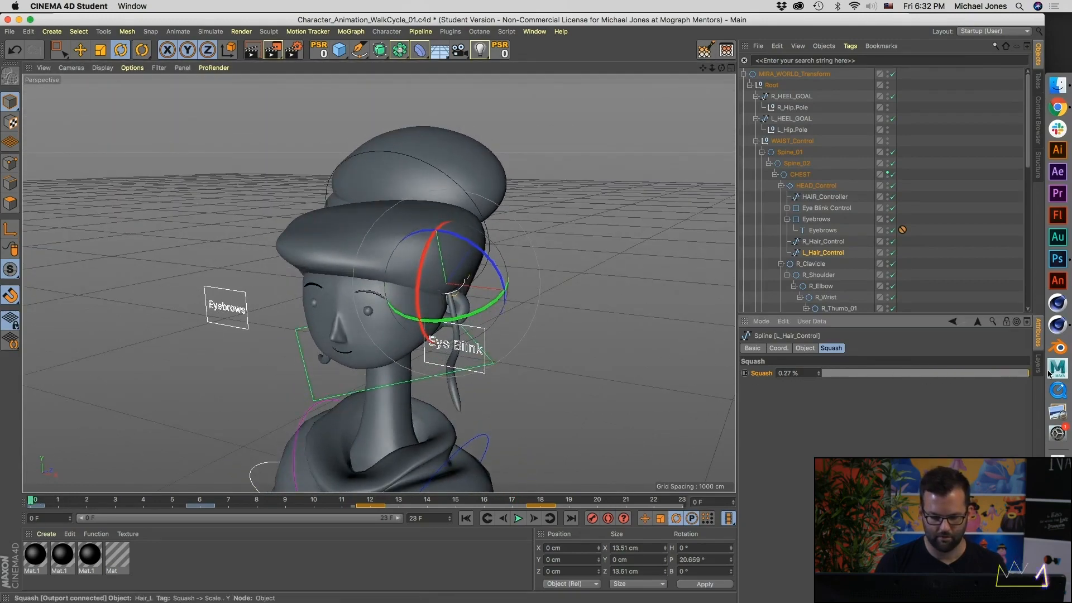
click(745, 374)
Step: Key L_Hair_Control's Squash at -0.2 % on frame 6
alt+drag(159, 488, 214, 444)
drag(169, 500, 201, 500)
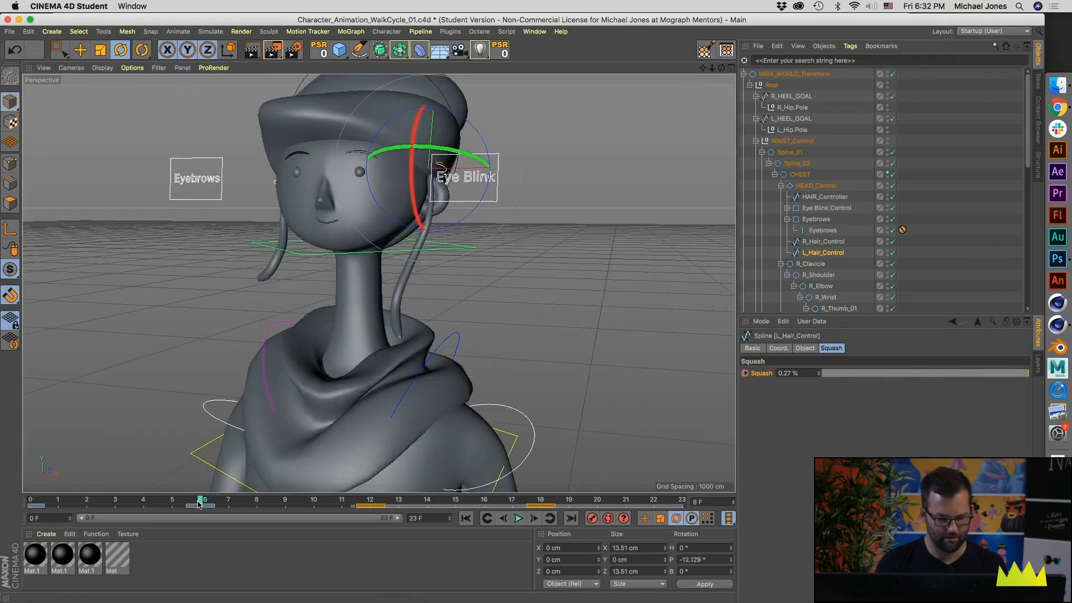
drag(855, 374, 849, 378)
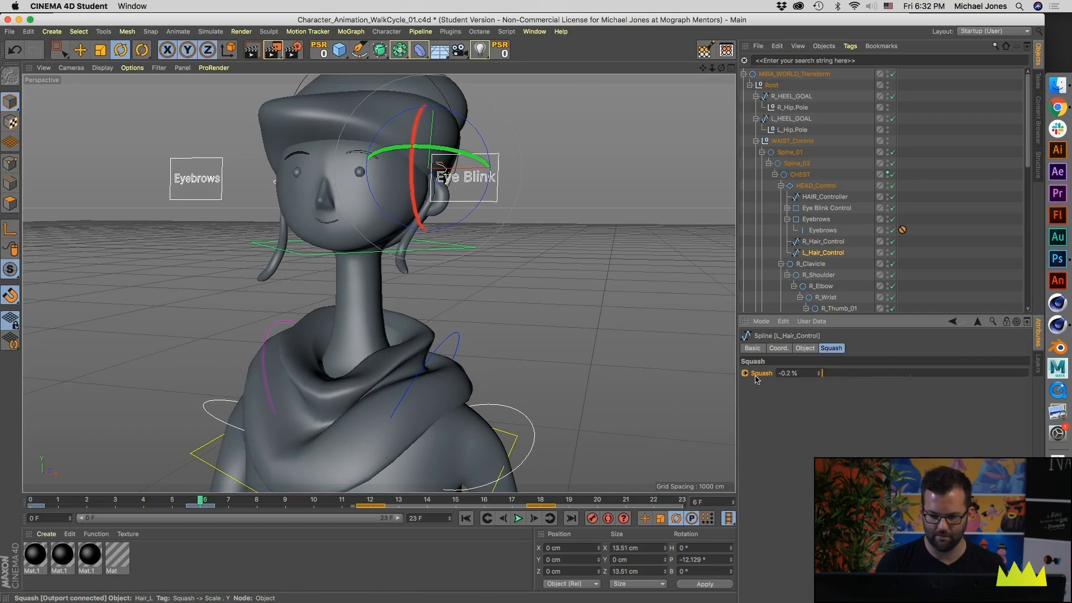
Step: Open the Timeline dope sheet and copy L_Hair_Control's Squash keys to frames 12, 18 and 24
click(542, 32)
click(552, 139)
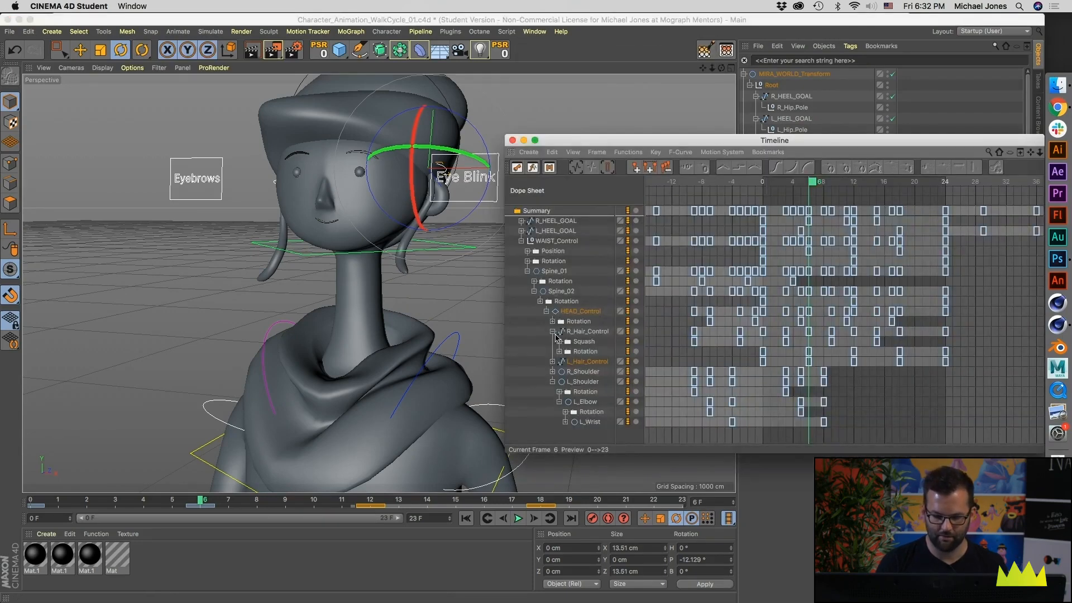
click(551, 362)
drag(812, 367, 689, 376)
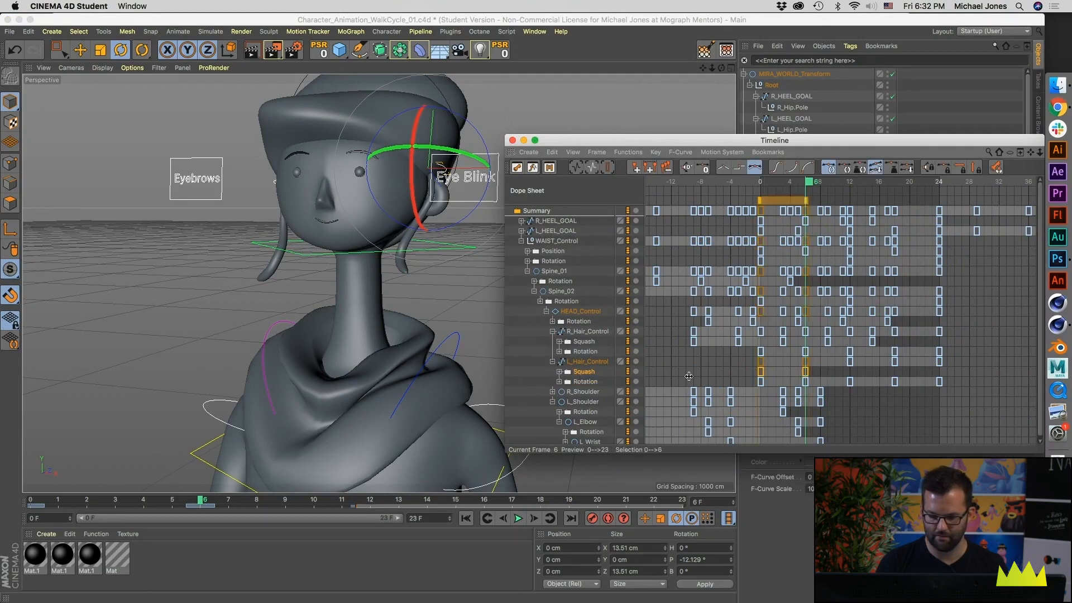
click(760, 371)
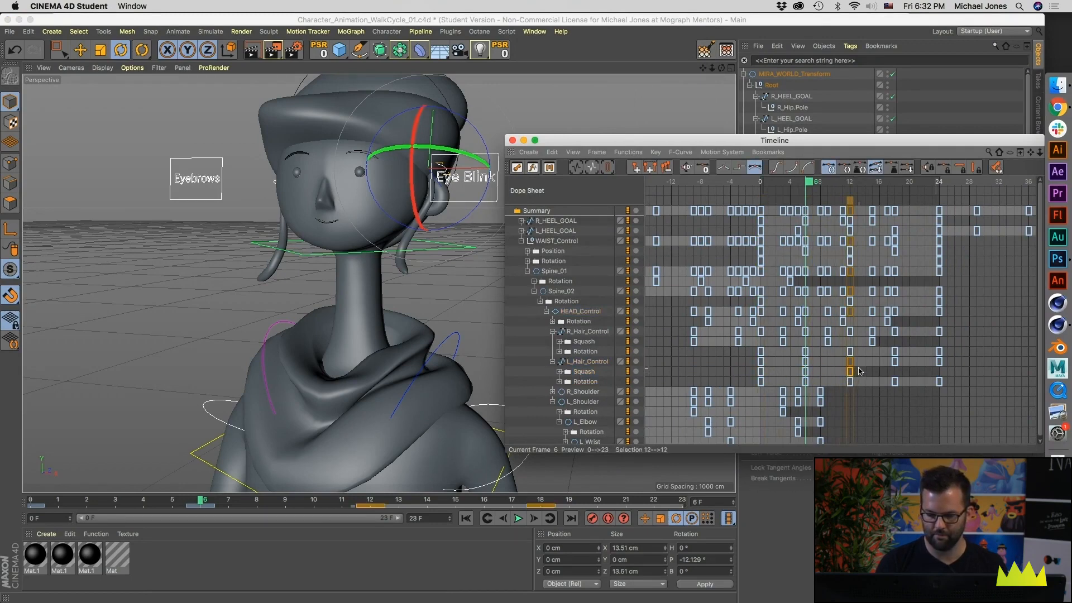
drag(757, 381, 853, 373)
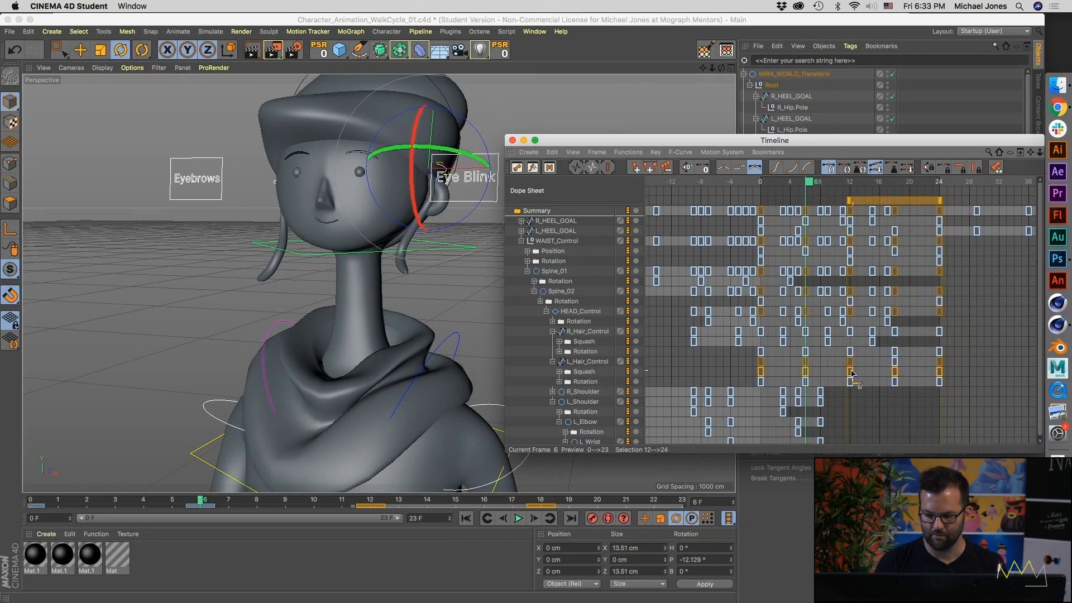
drag(747, 371, 988, 374)
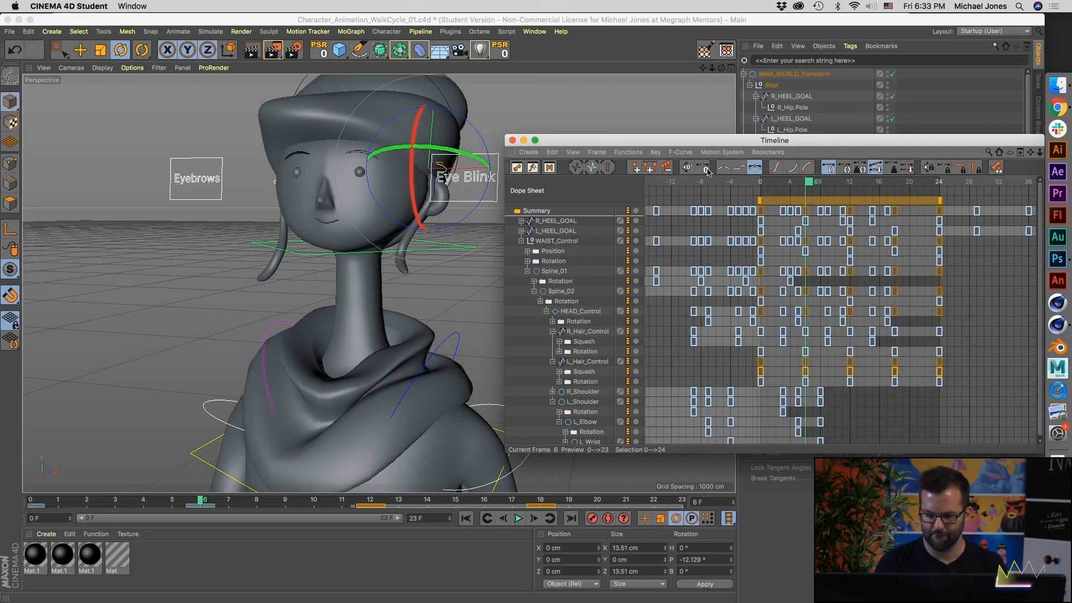
Step: Set L_Hair_Control's Squash track to Repeat After its last key with 90 repetitions
click(658, 151)
mouse_move(674, 150)
mouse_move(627, 152)
mouse_move(634, 182)
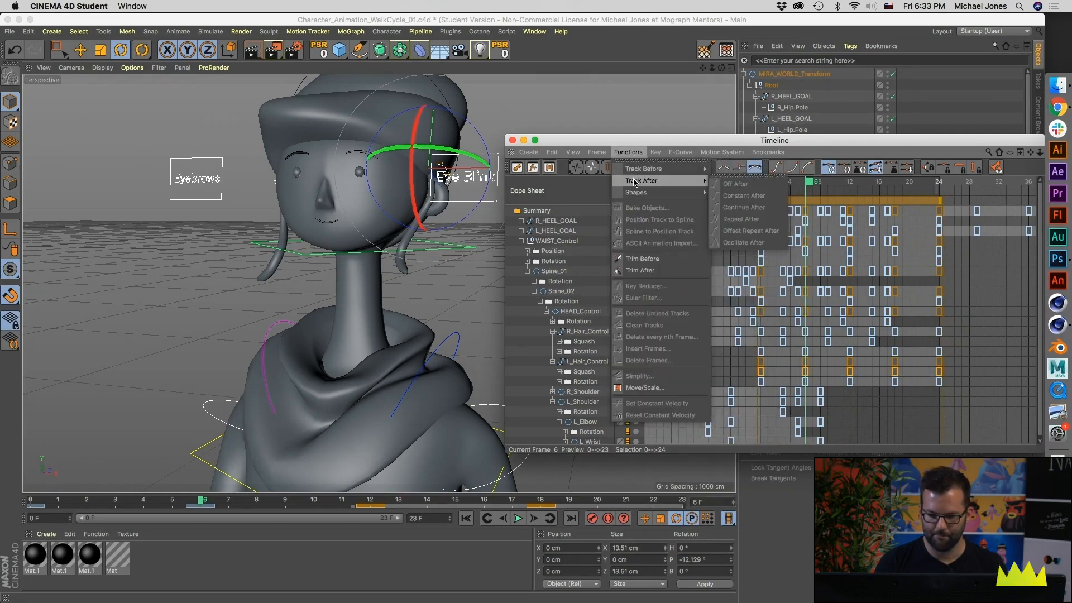
click(581, 385)
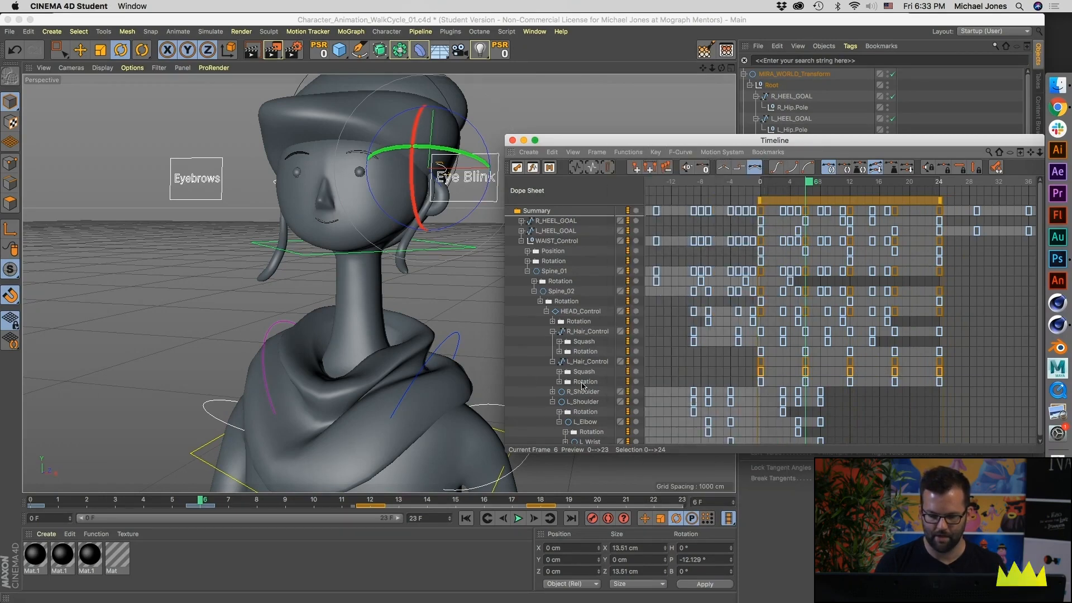
click(628, 152)
mouse_move(682, 181)
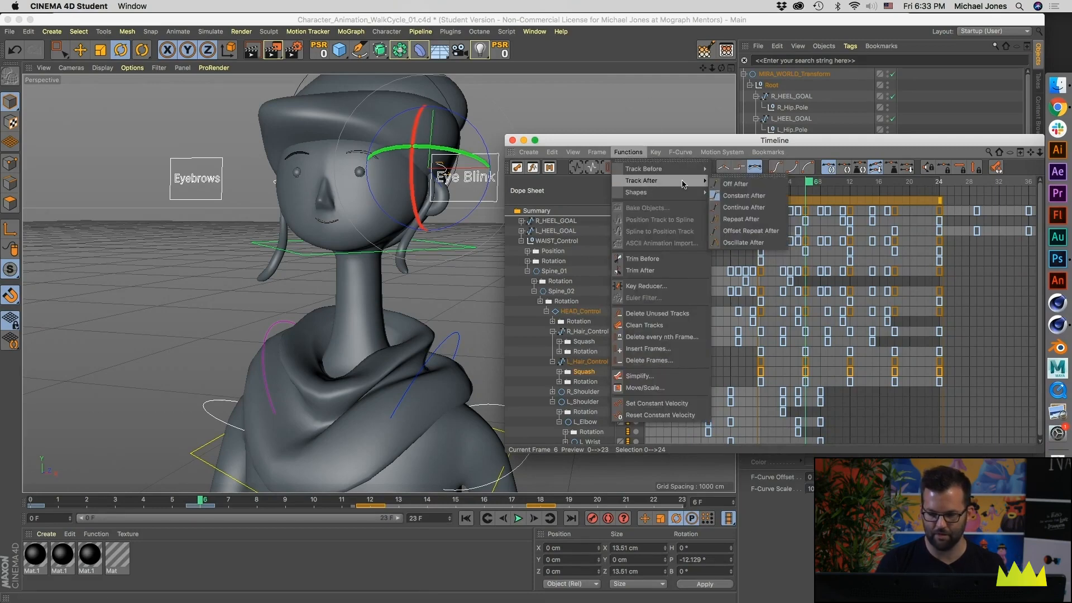
click(732, 218)
drag(820, 140, 572, 89)
click(955, 421)
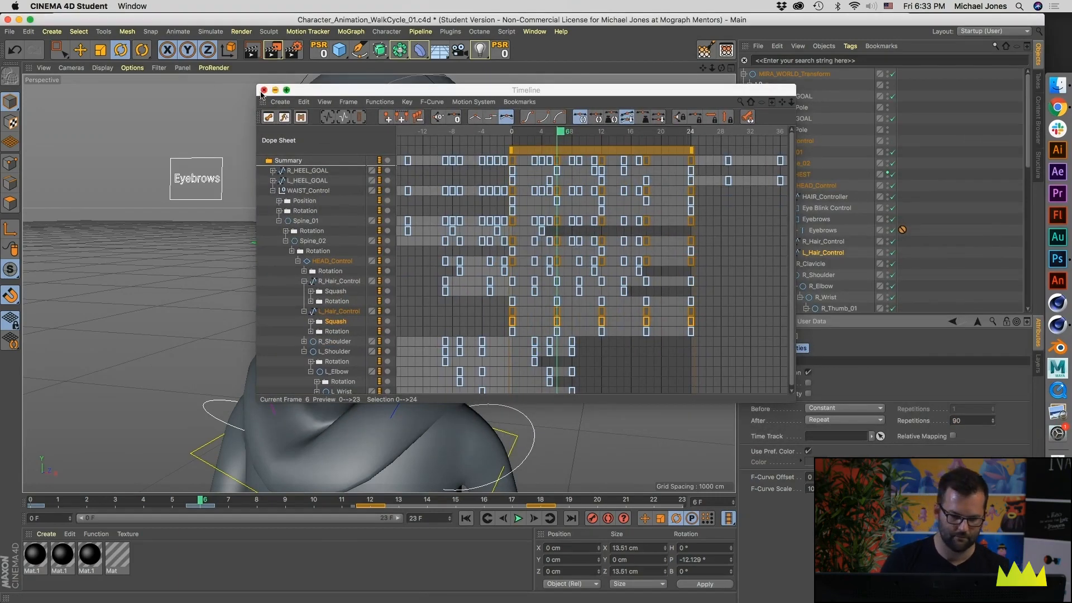
Step: Preview the loop and shift the L_Hair_Control Squash keys back to span frames -10 to 14
drag(426, 91, 669, 82)
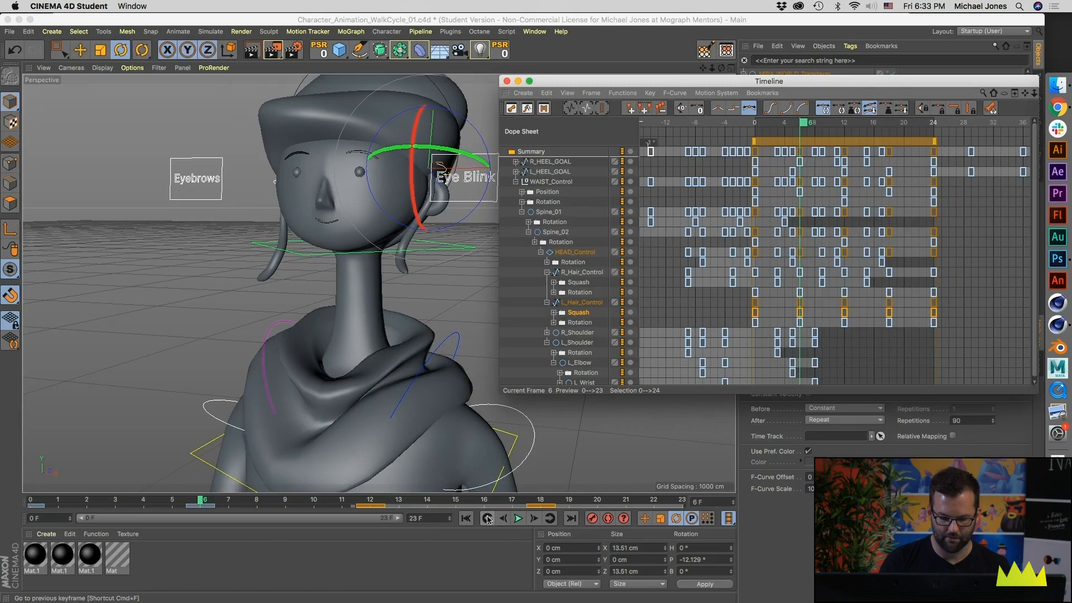
click(517, 518)
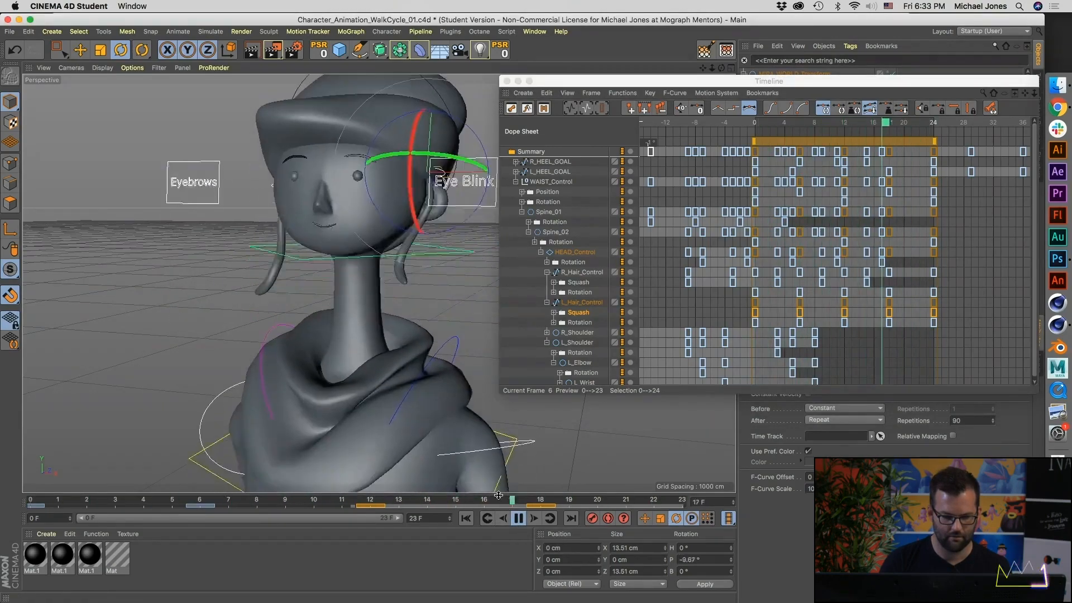
click(518, 518)
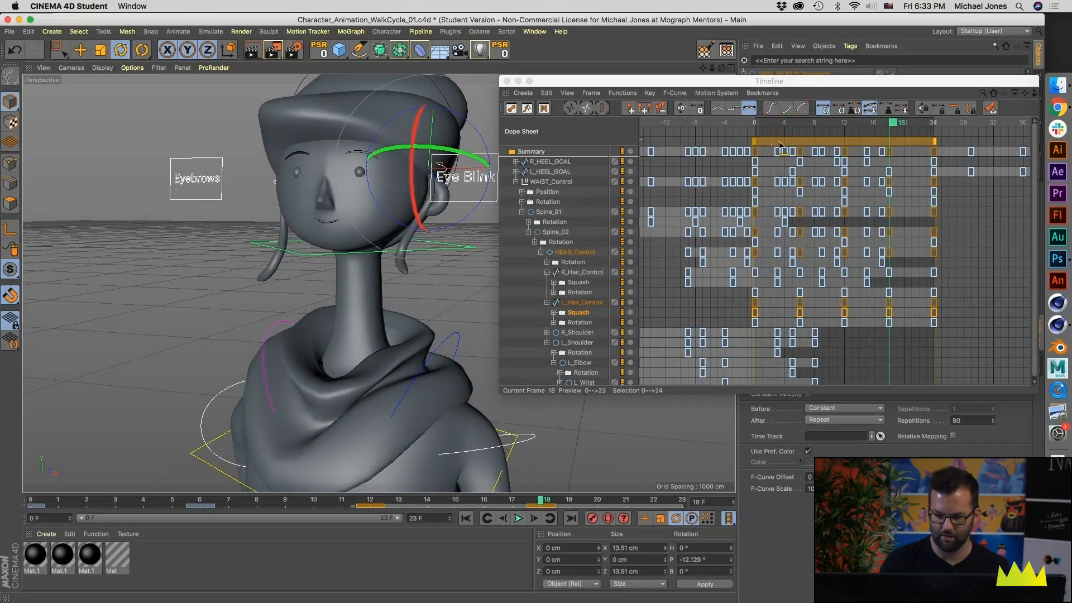
drag(802, 144, 728, 147)
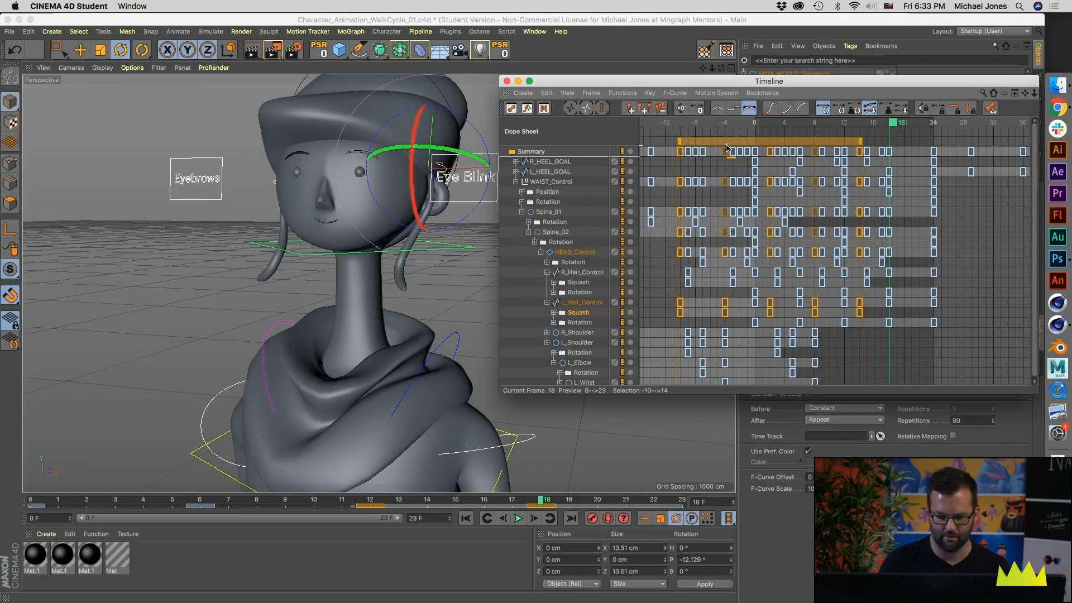
Step: Play back the walk cycle from different angles to check both hair strands' offset squash, and close the Timeline
click(518, 518)
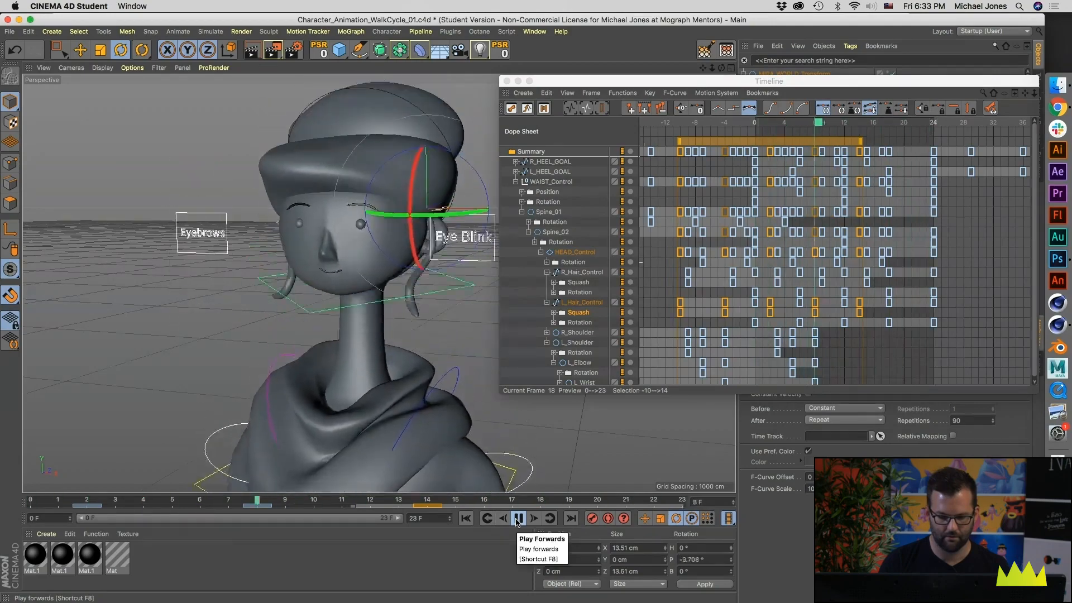
click(518, 518)
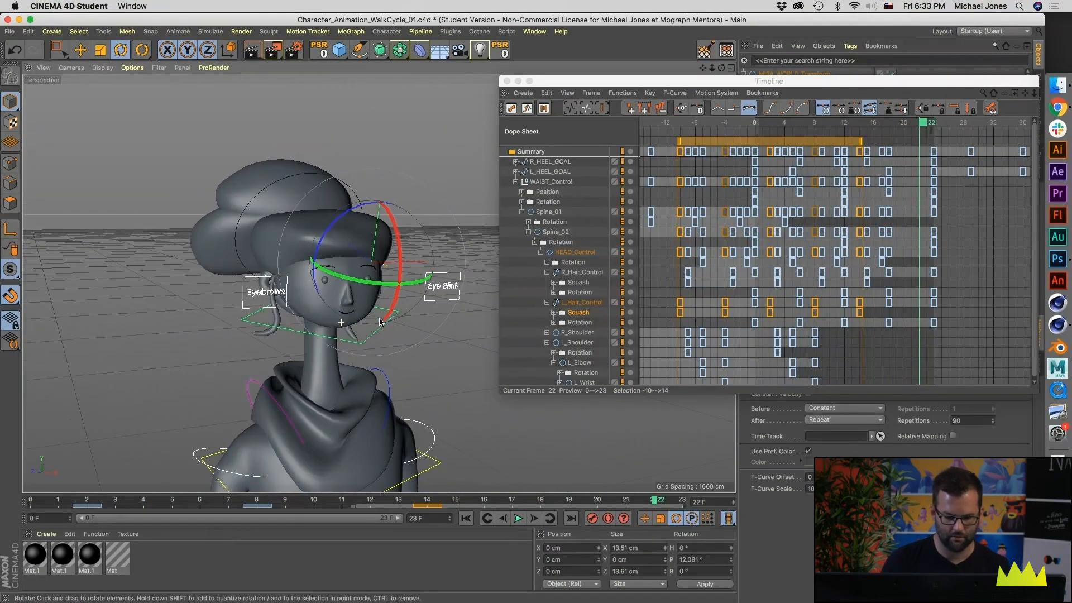
click(518, 518)
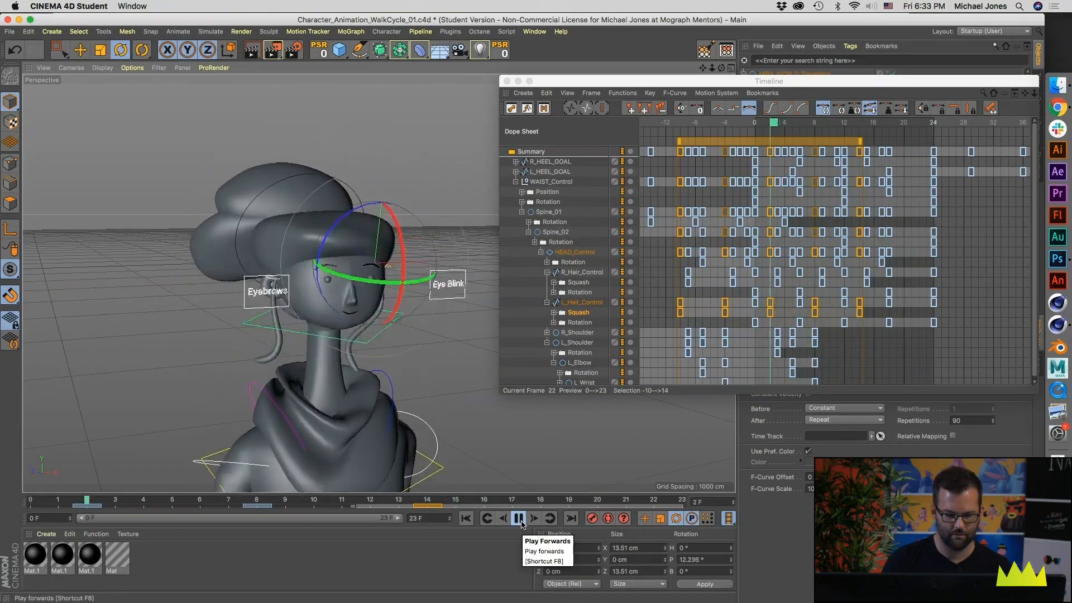
click(518, 518)
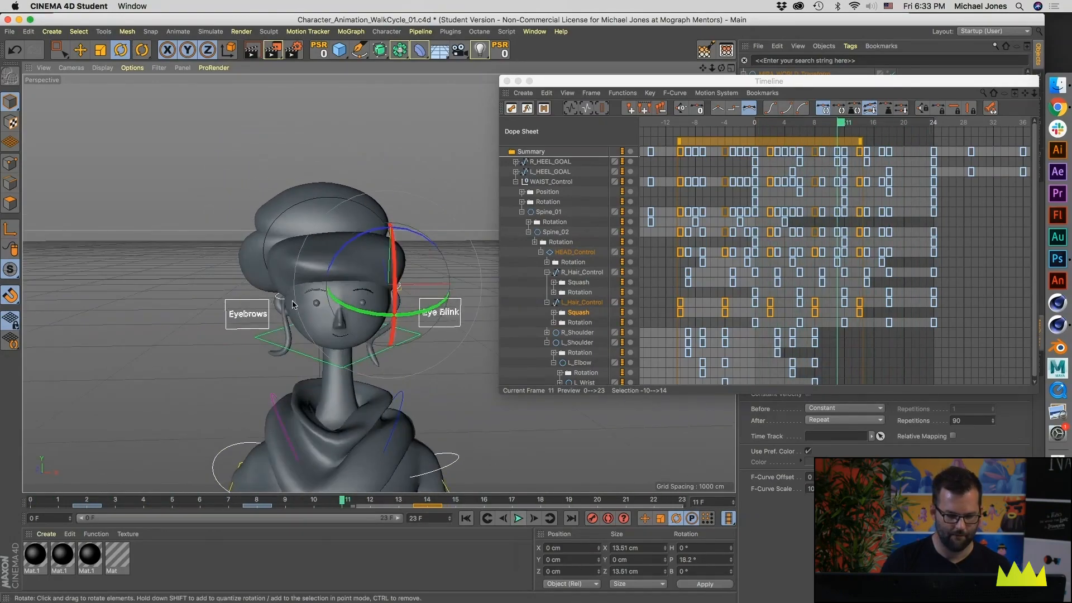
click(507, 81)
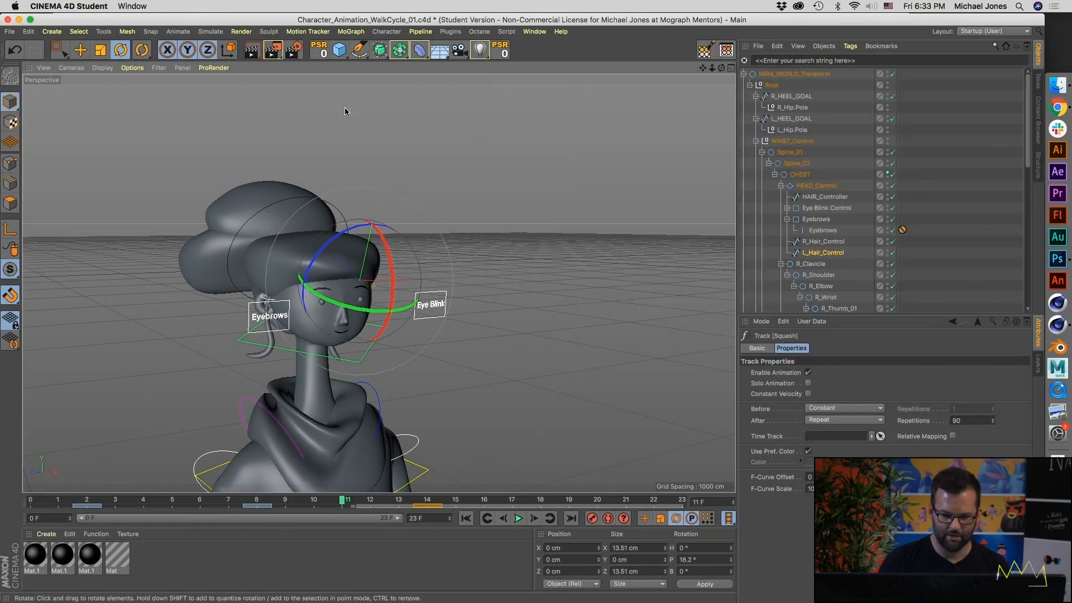
Step: Select HAIR_Controller, undo a test rotation and record a rotation key at frame 0
click(248, 223)
alt+drag(256, 225, 319, 234)
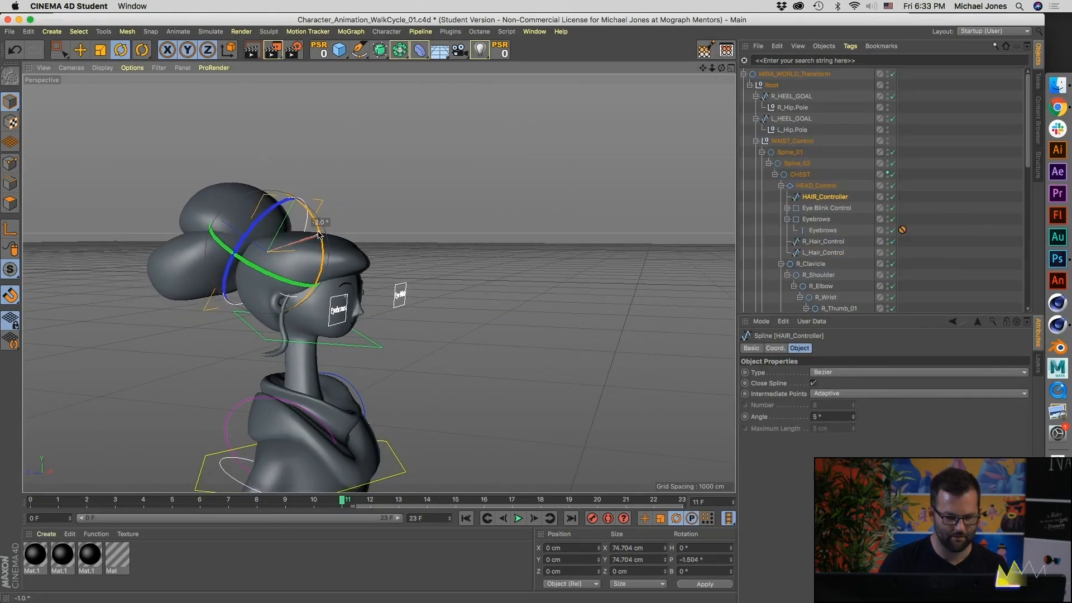
key(super+z)
drag(201, 500, 30, 499)
alt+drag(545, 442, 478, 456)
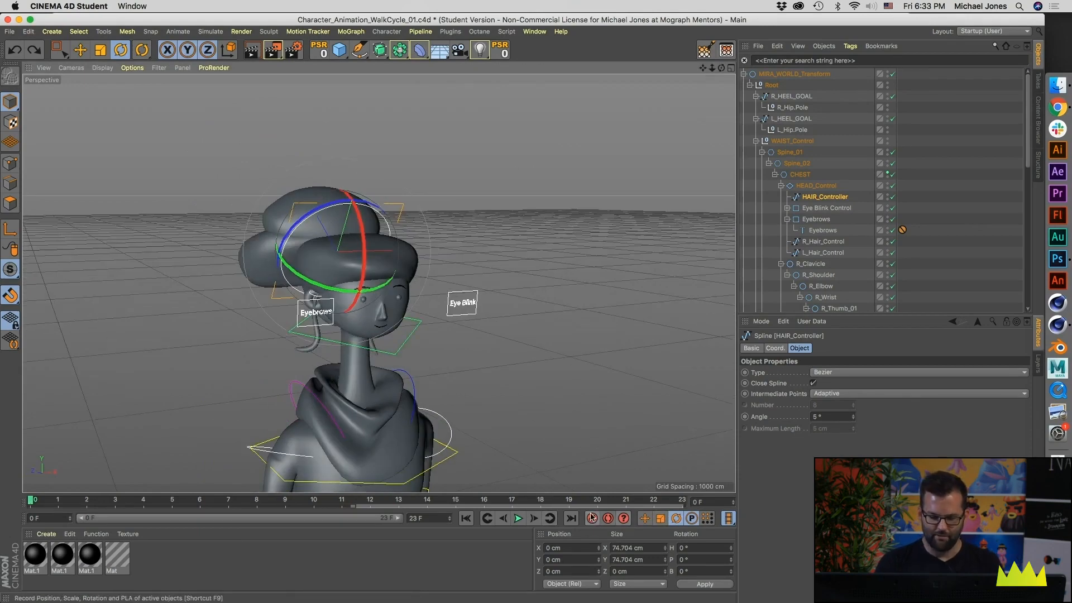
Step: Key HAIR_Controller's pitch at about -20° on frame 6 and about 10° on frame 0
click(199, 500)
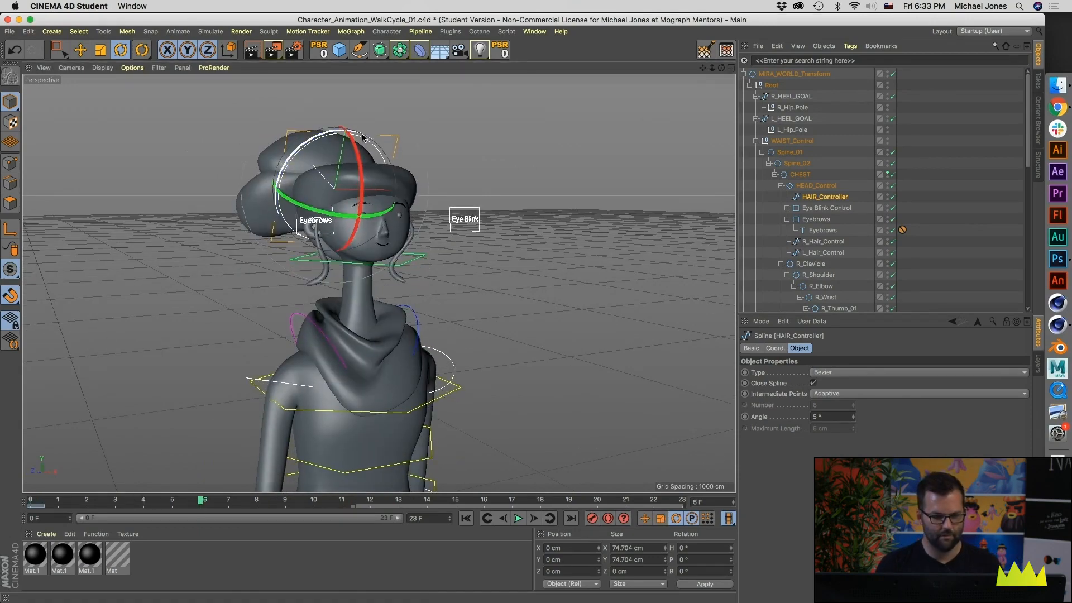
drag(358, 167, 357, 144)
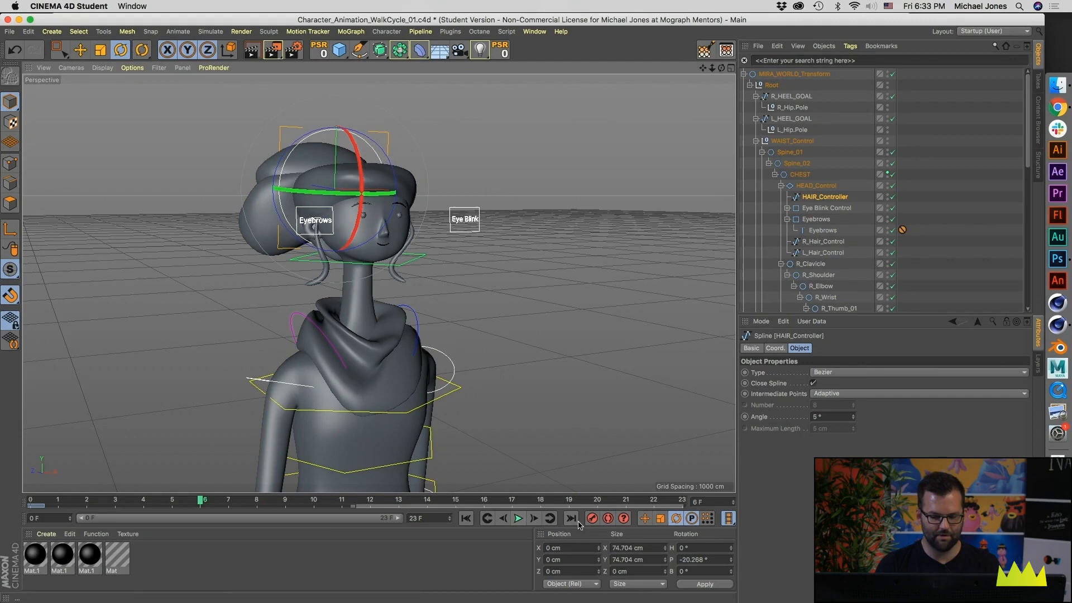
click(30, 499)
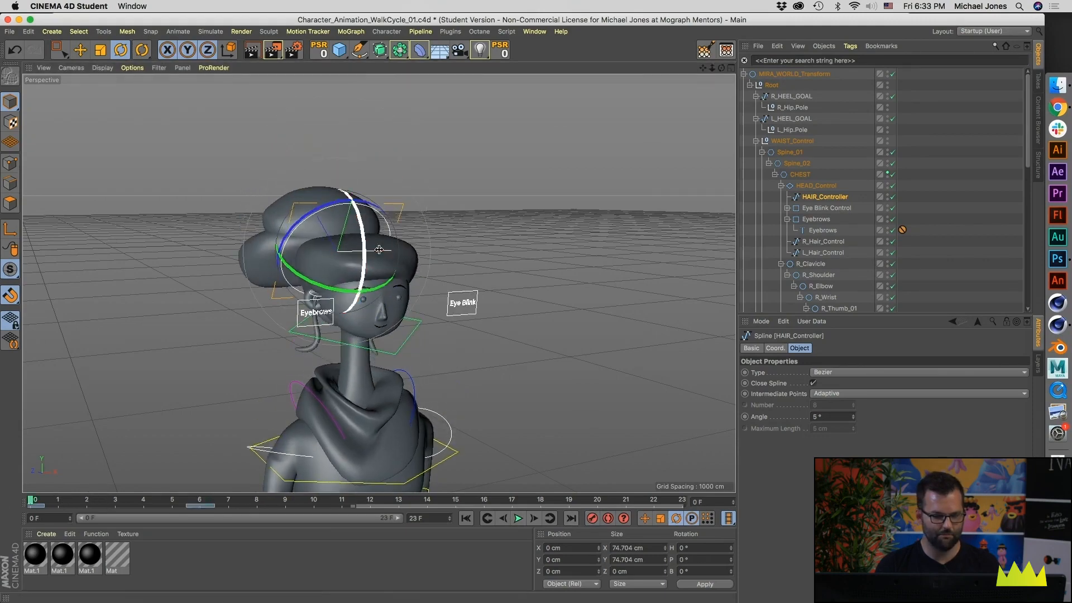
drag(360, 237, 365, 258)
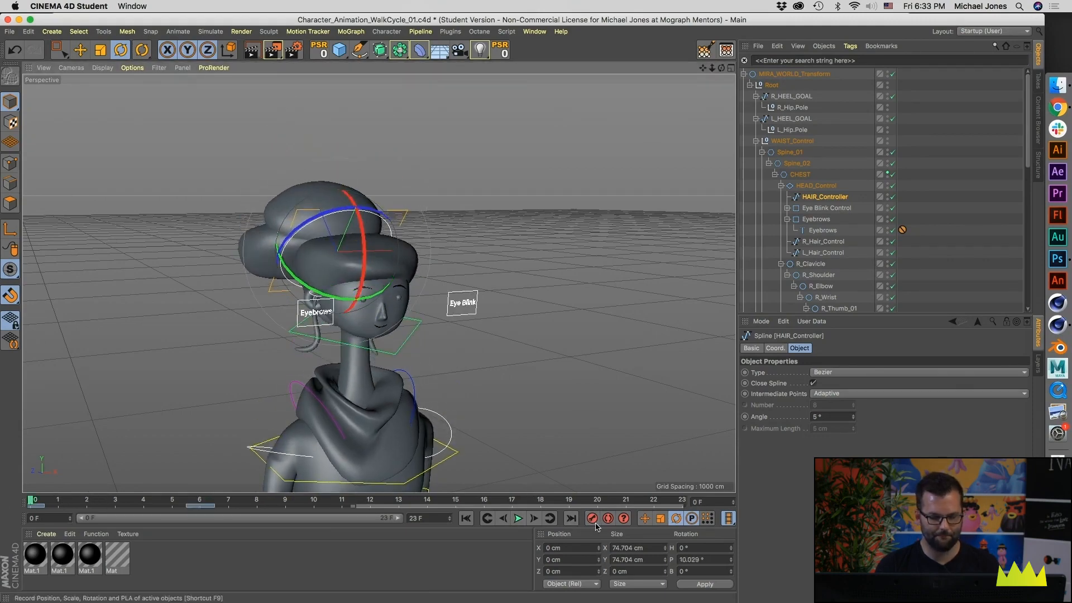
Step: Copy HAIR_Controller's rotation keys from frames 0 and 6 to frames 12, 18 and 24, and preview the loop
drag(53, 508, 206, 508)
drag(28, 506, 364, 506)
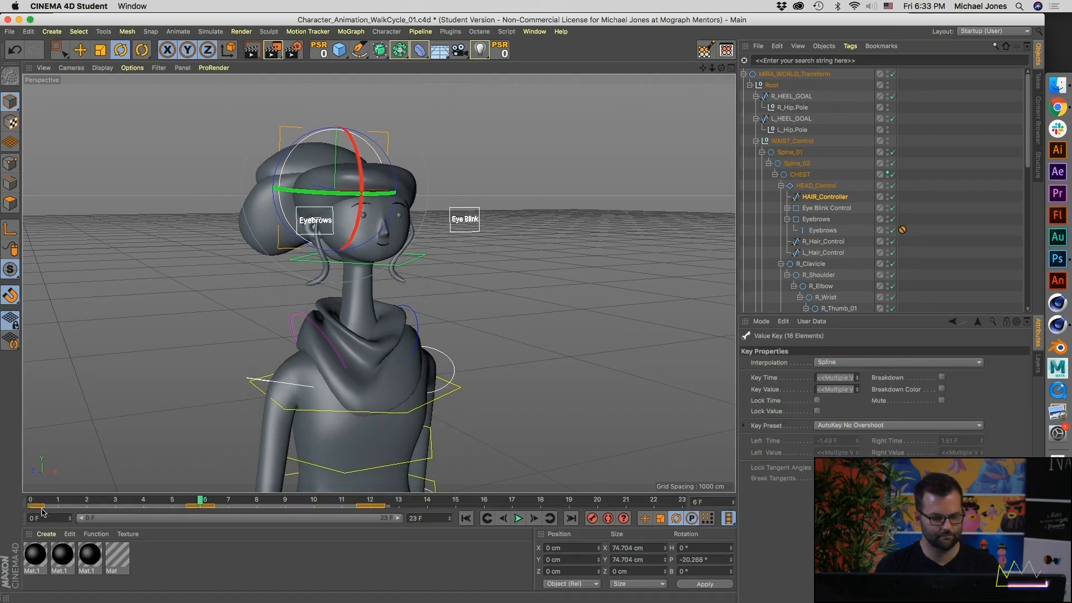
drag(44, 507, 315, 506)
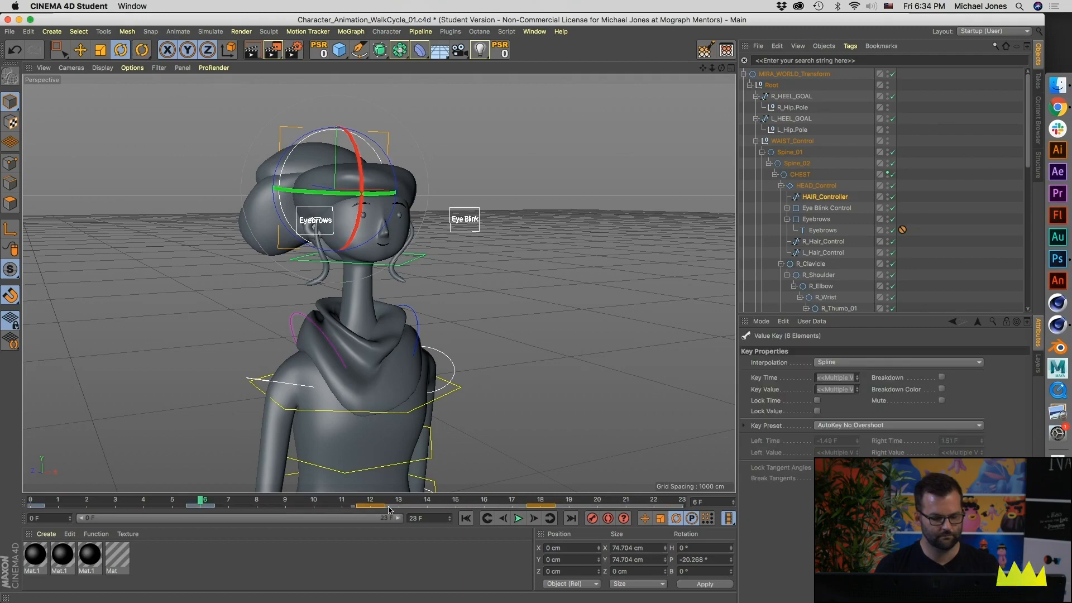
click(519, 518)
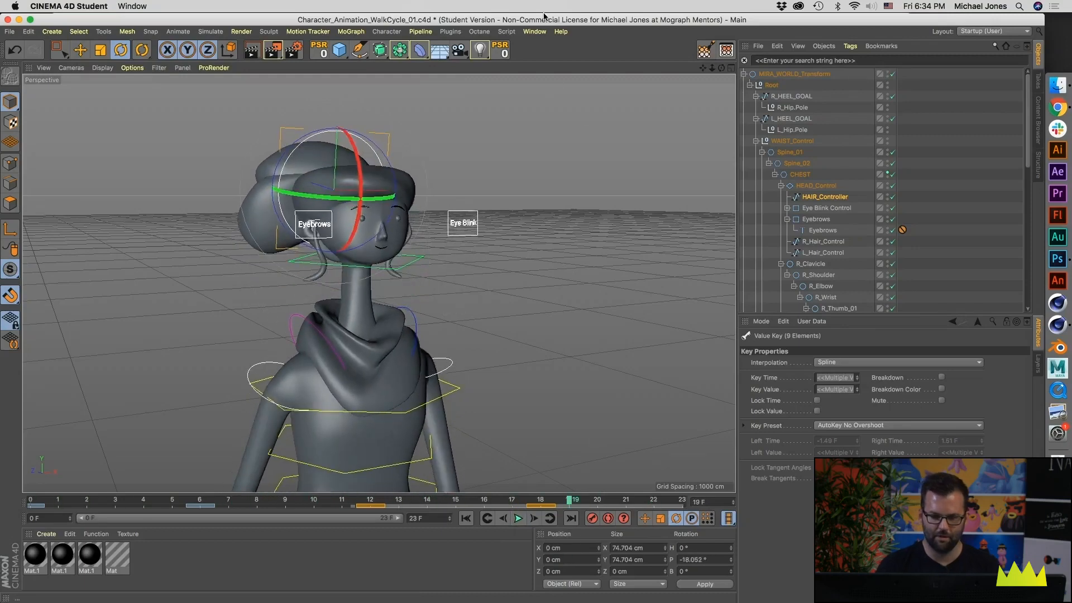
Step: Open the Timeline's Dope Sheet and set HAIR_Controller's rotation tracks to Repeat After with 90 repetitions
click(536, 32)
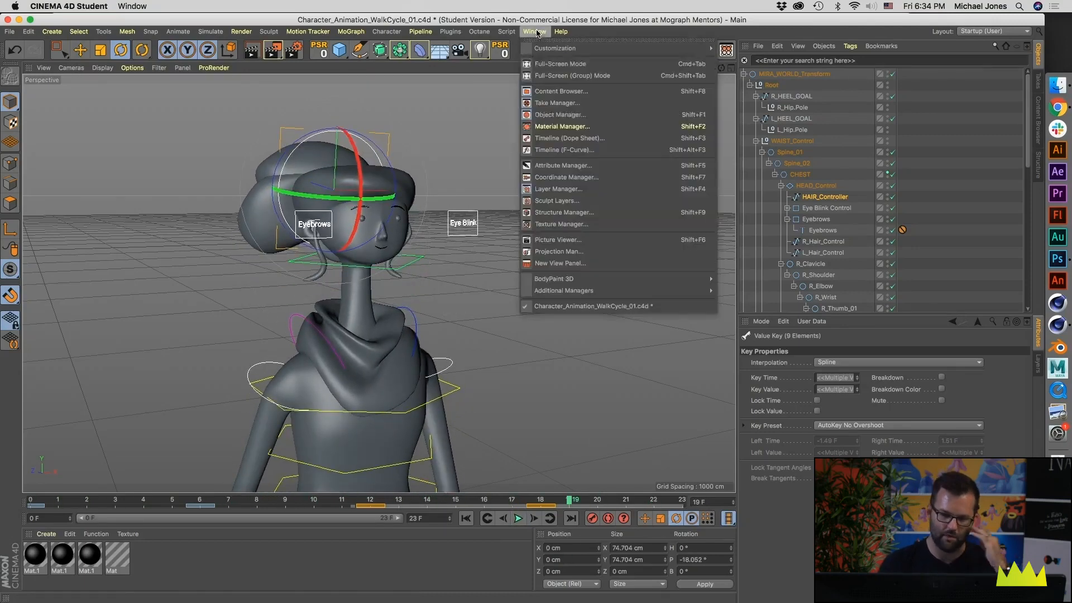
click(561, 138)
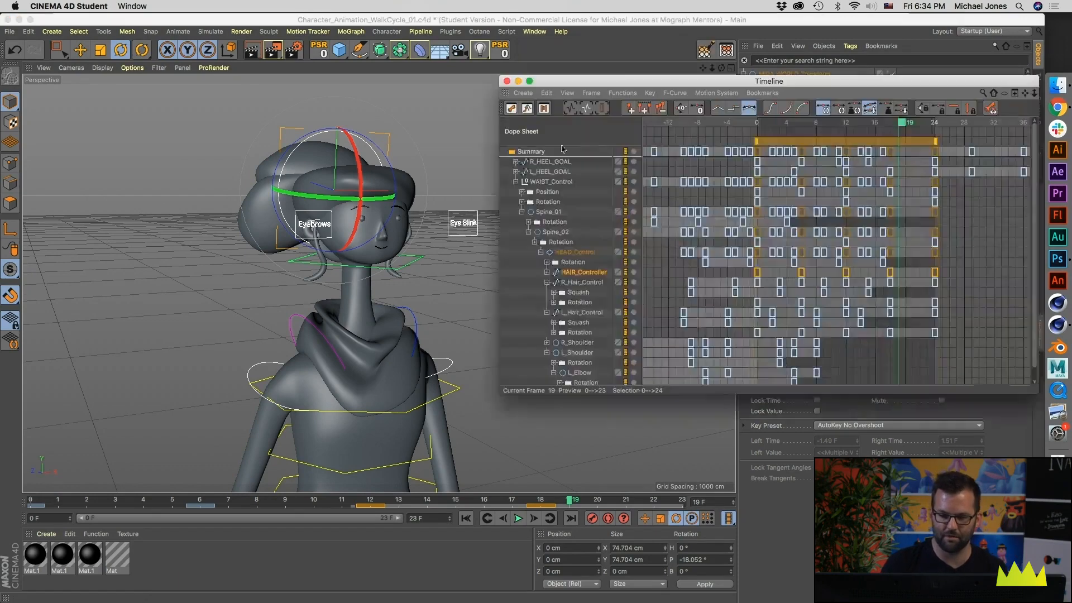
click(572, 272)
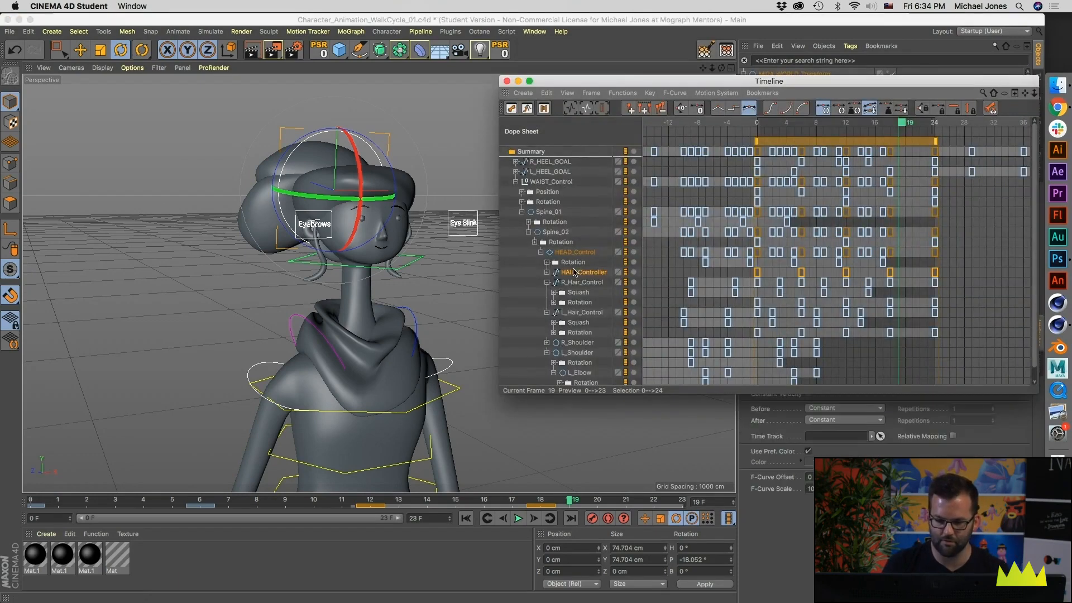
click(651, 93)
mouse_move(623, 93)
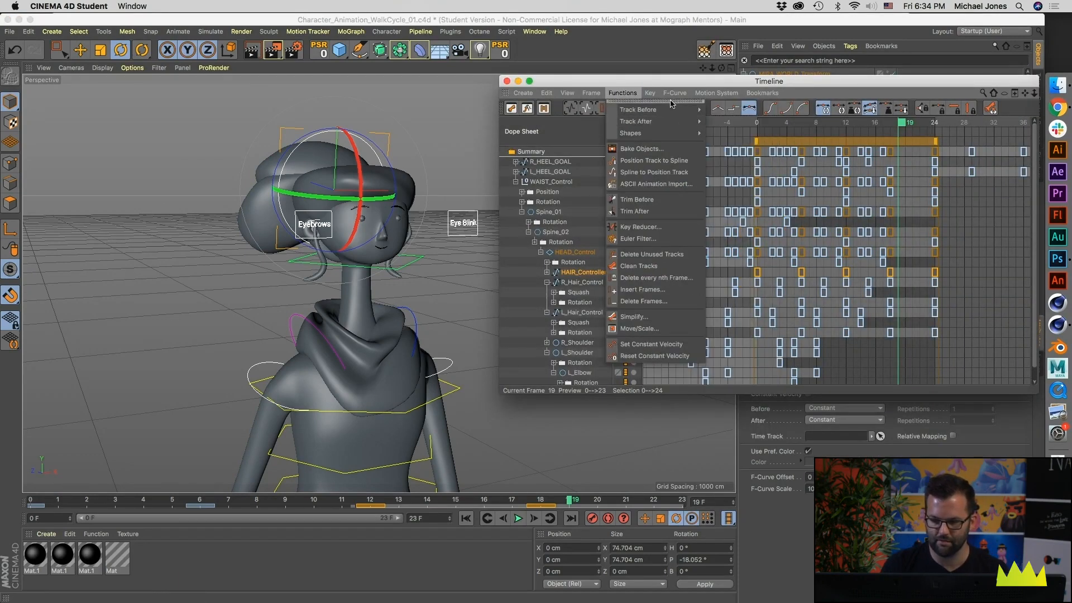
mouse_move(647, 121)
click(736, 156)
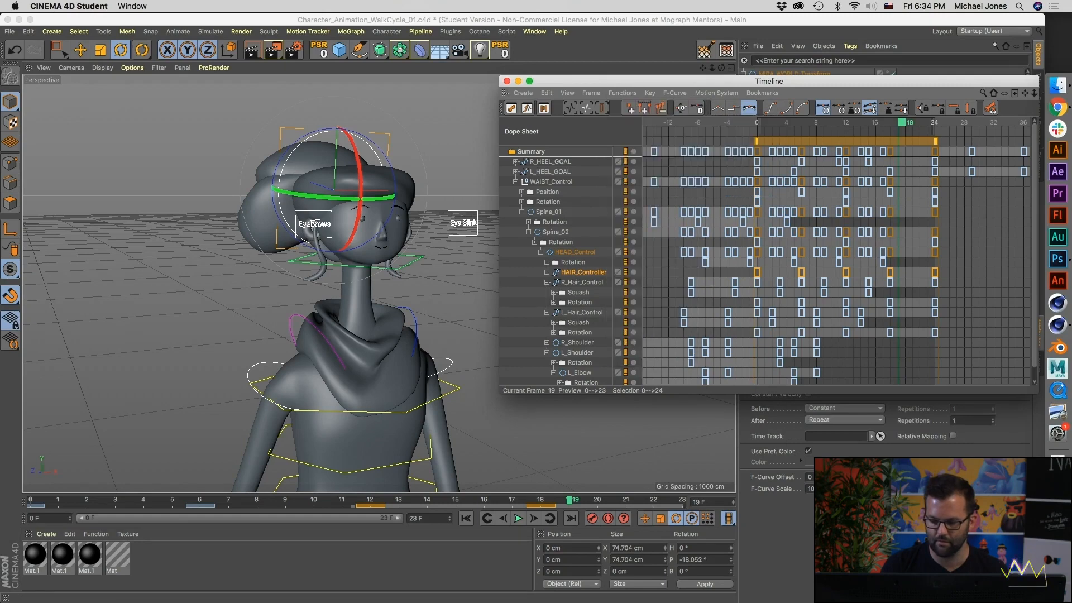
click(963, 420)
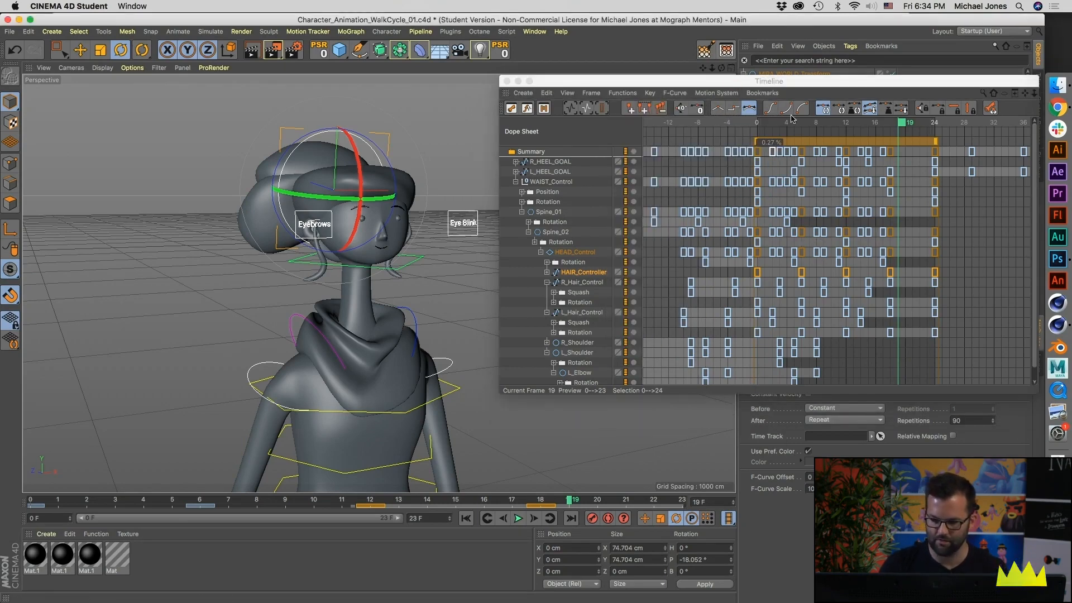
Step: Shift HAIR_Controller's rotation keys back to span frames -3 to 21, preview the loop and close the Timeline
drag(812, 143, 795, 144)
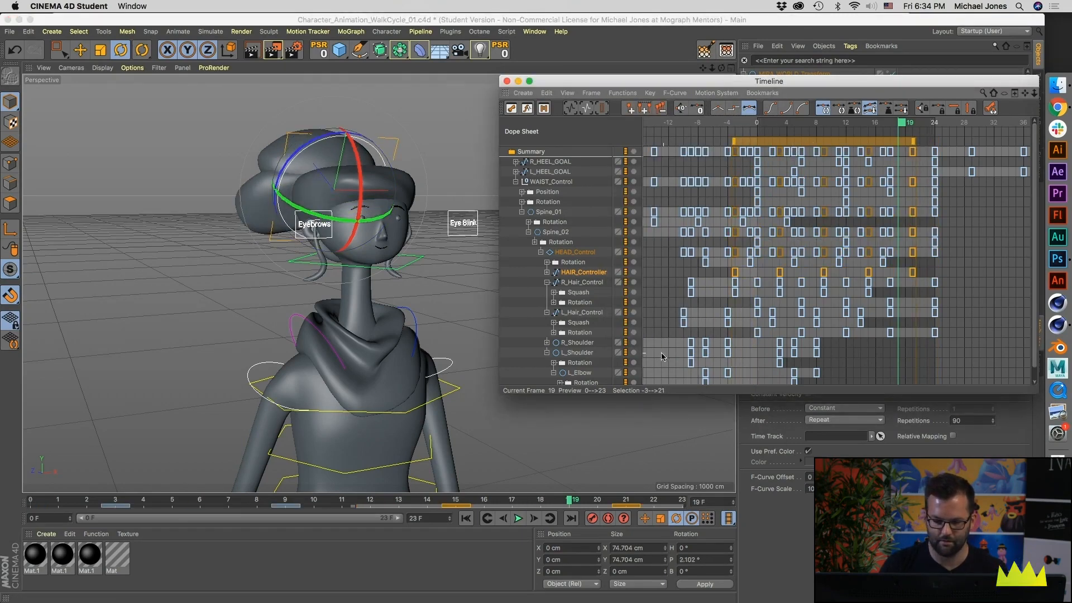
click(517, 519)
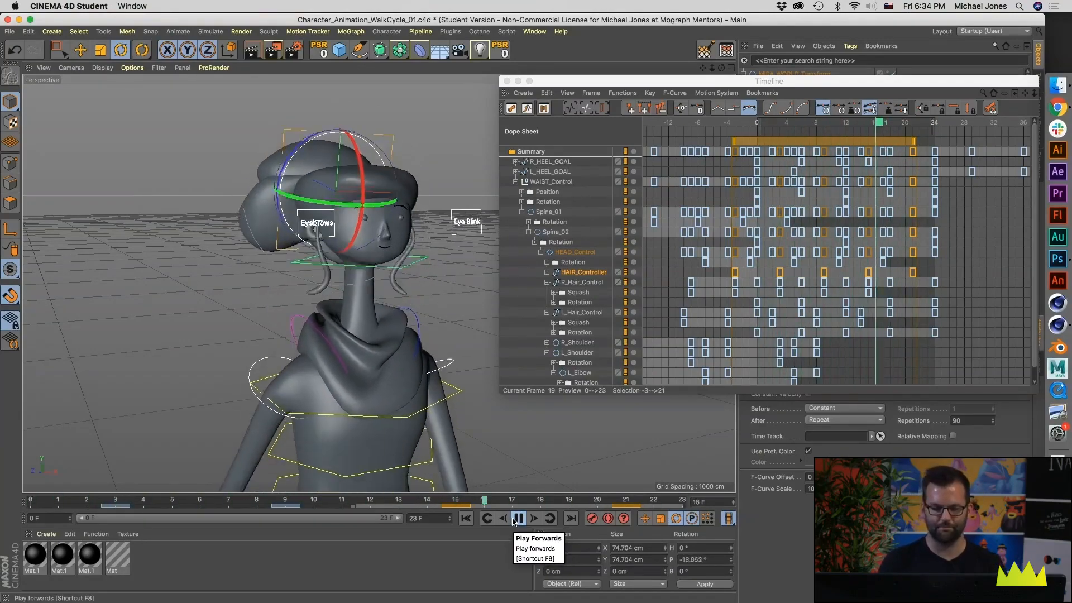
click(517, 518)
click(506, 81)
Step: Hide the grid, splines and nulls in the perspective view and deselect HAIR_Controller
alt+drag(524, 287, 322, 263)
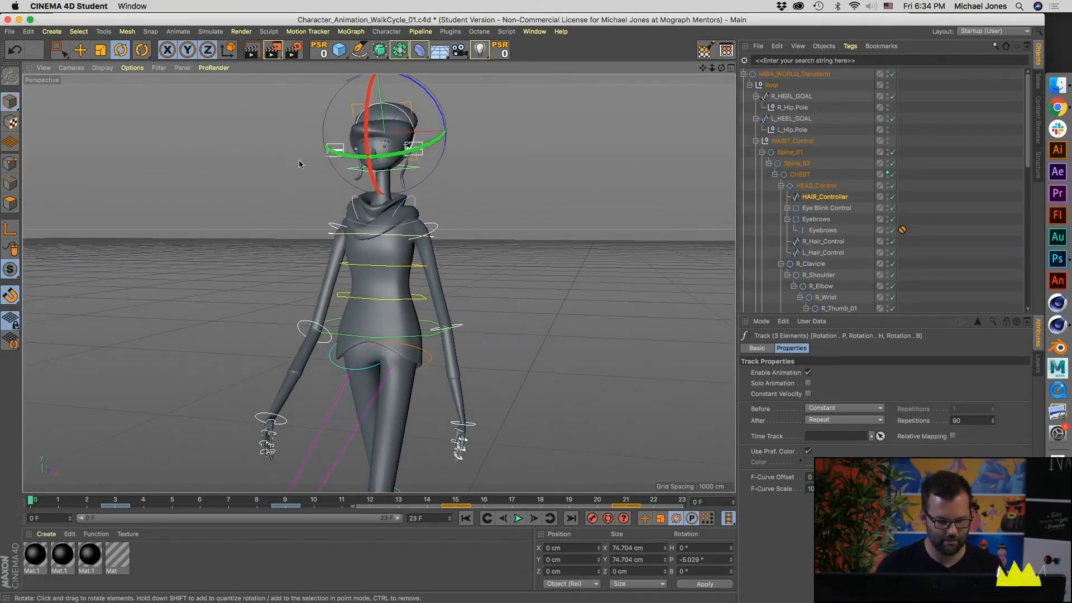
click(158, 67)
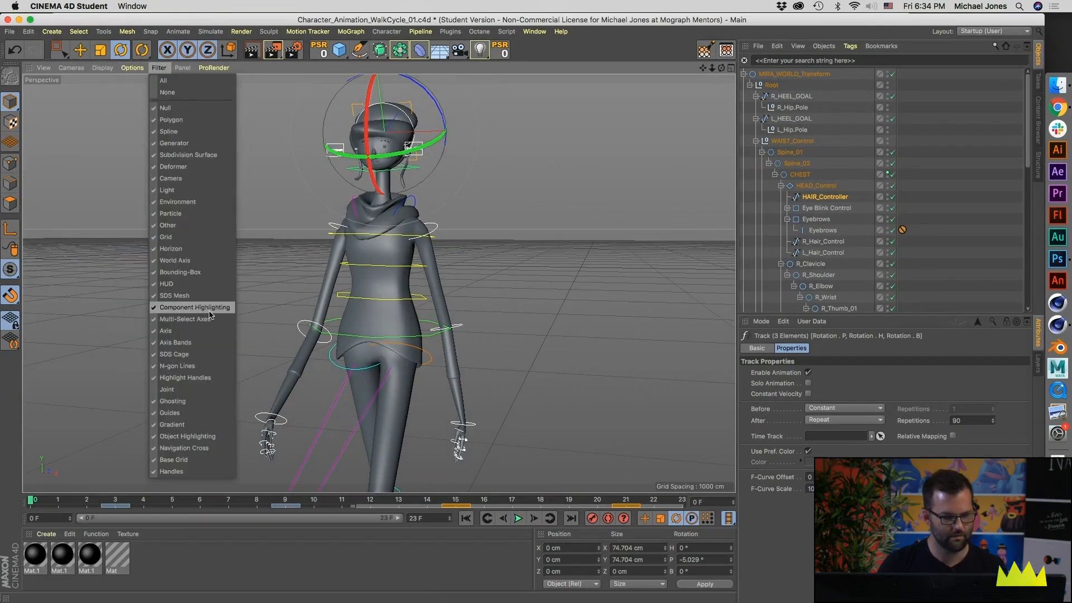
click(199, 238)
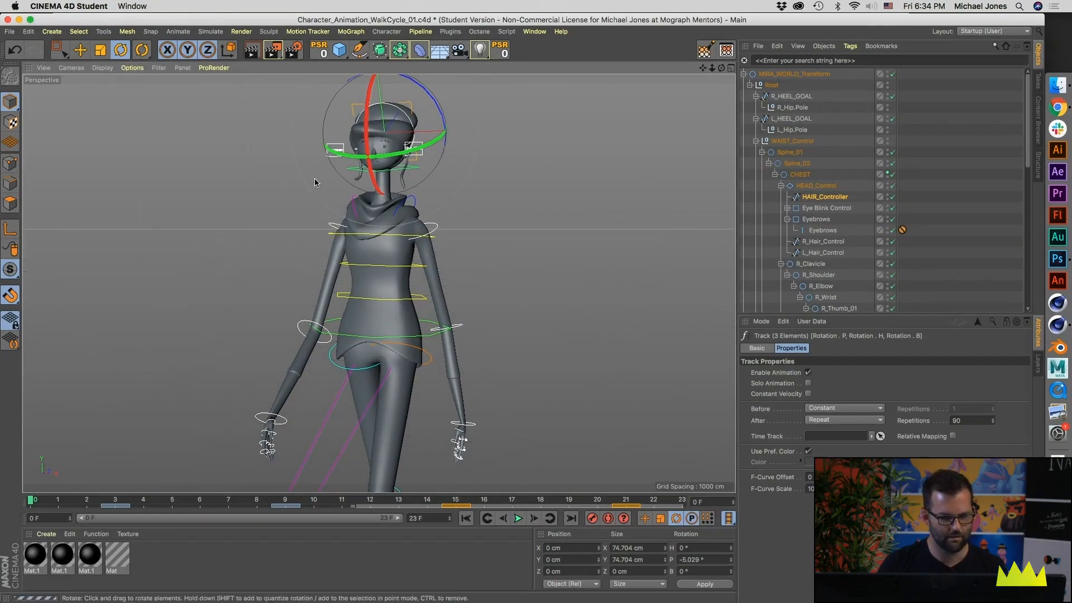
click(159, 67)
click(169, 131)
click(159, 67)
click(167, 108)
click(484, 456)
Step: Frame the full character at a three-quarter angle and play back the complete walk cycle
scroll(467, 421, down, 4)
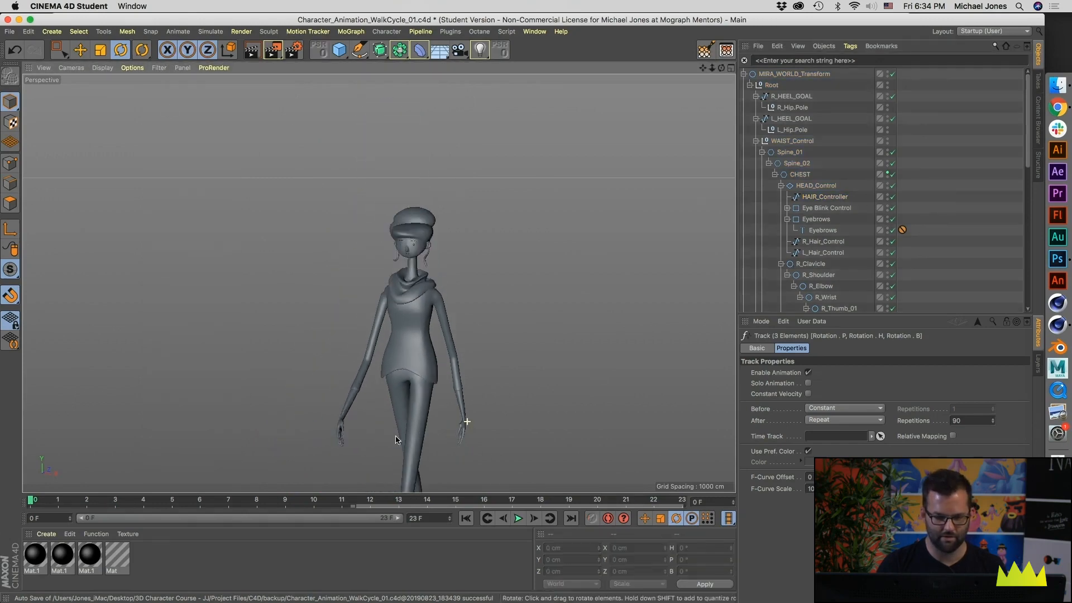
scroll(378, 217, up, 10)
scroll(219, 225, down, 1)
alt+right_drag(289, 256, 98, 331)
alt+middle_drag(357, 373, 372, 209)
alt+right_drag(371, 208, 343, 250)
alt+drag(339, 238, 345, 254)
click(523, 523)
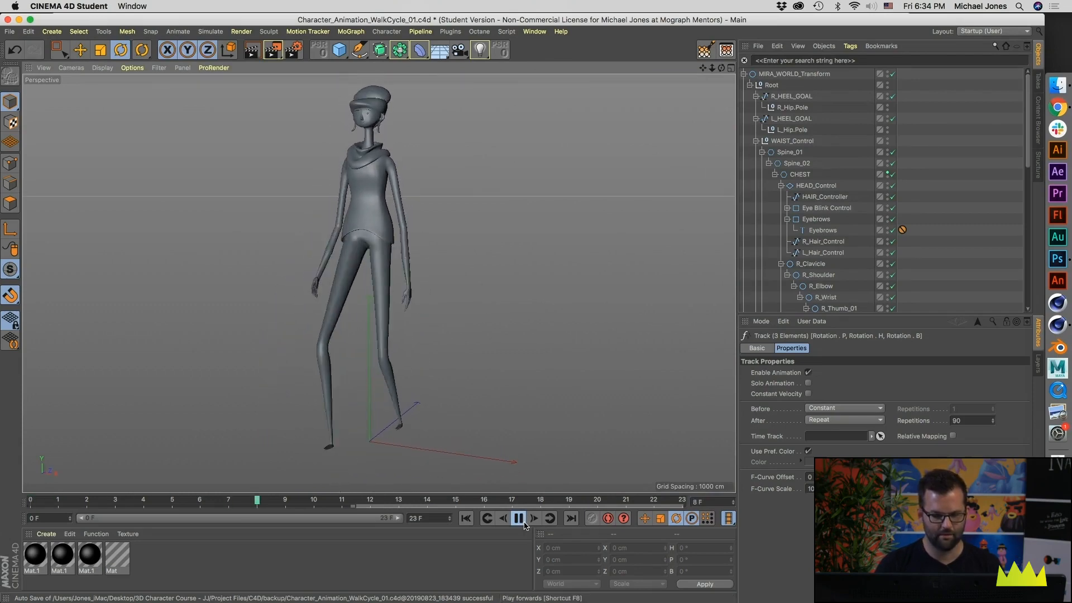